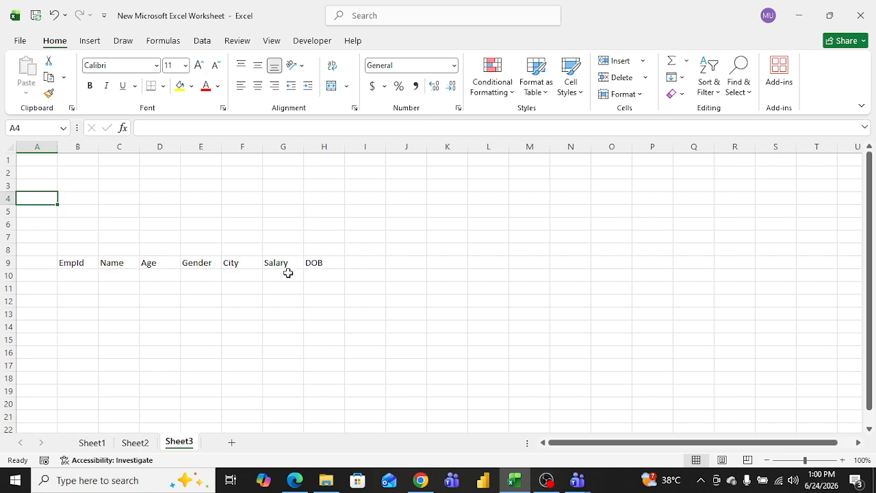
Step: Enter the title "How to use group functon in real project?" in cell B4
left_click(84, 197)
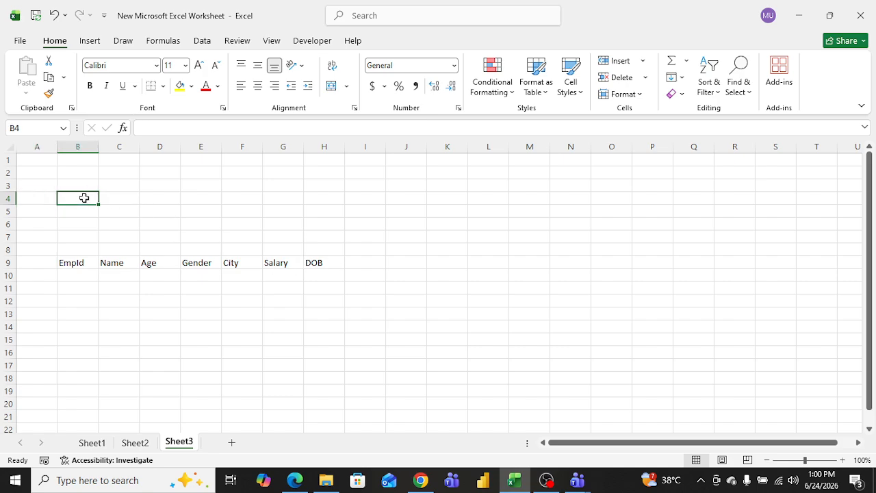
type("How to use ")
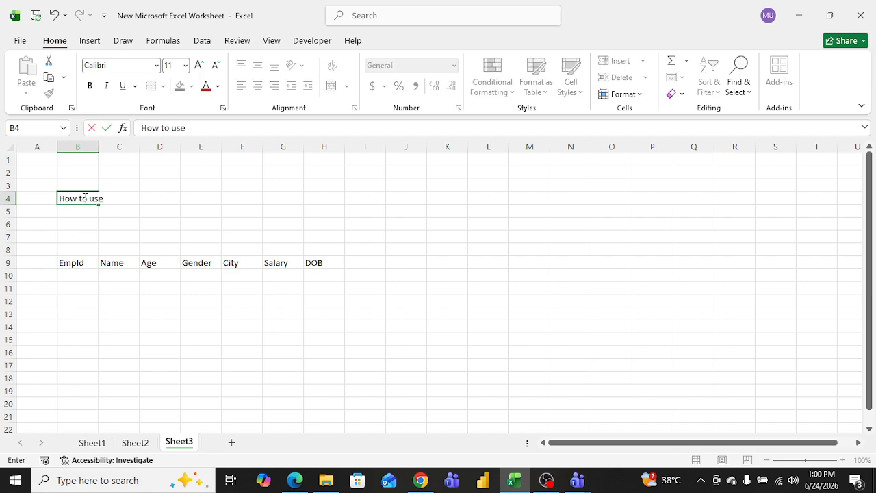
type("gru")
key("BackSpace")
type("oup functon in")
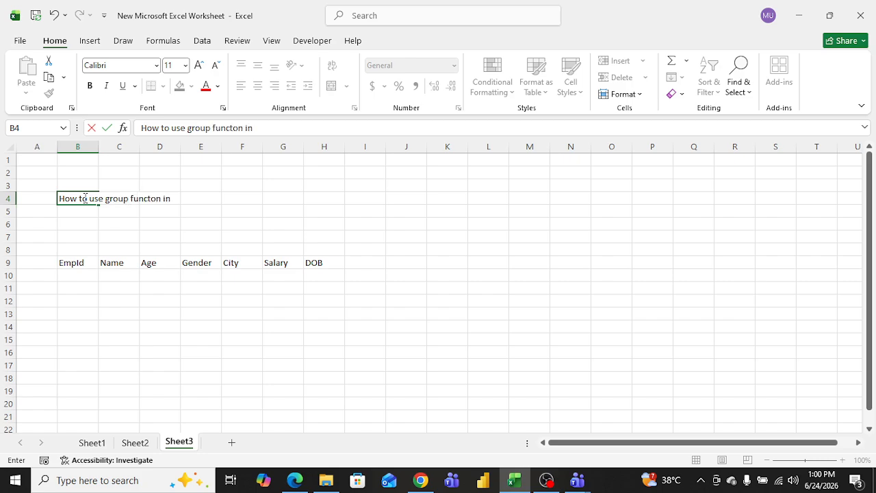
type(" real l")
type("ife")
type("?")
left_click(204, 198)
key("BackSpace")
key("BackSpace")
key("BackSpace")
key("BackSpace")
type("prject?")
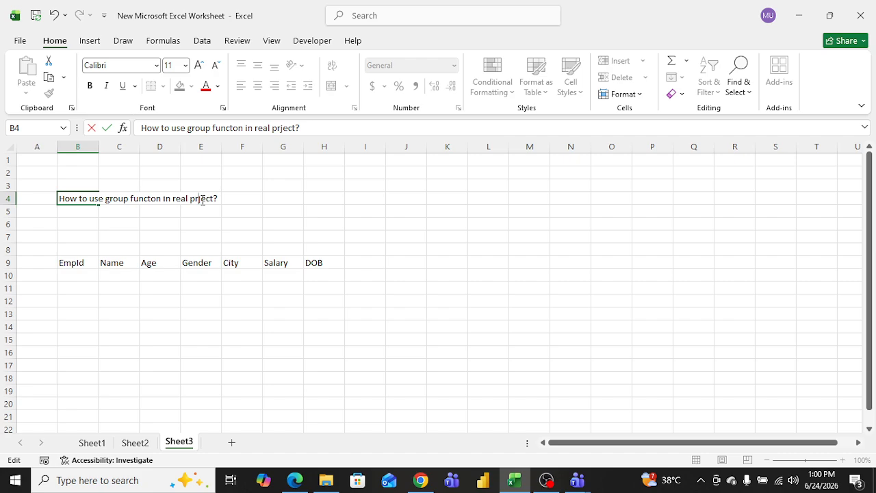
type("o")
left_click(201, 225)
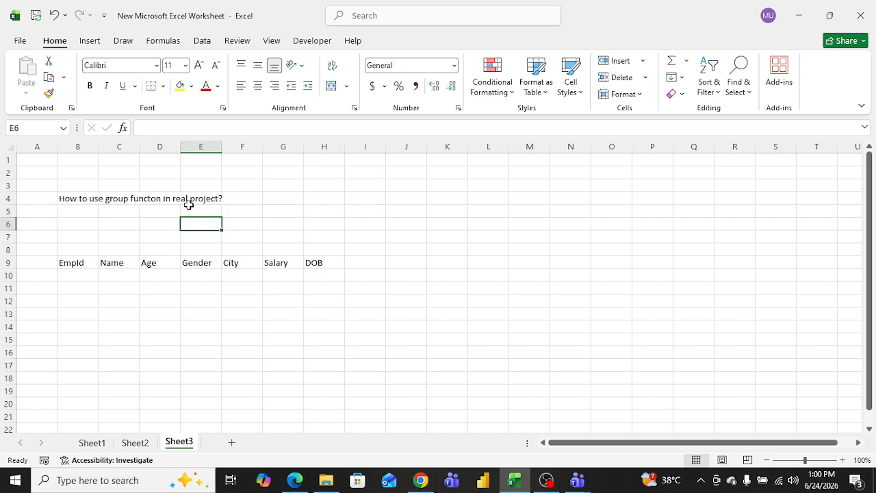
Step: Make the title text across B4:E4 bold
left_click_drag(89, 200, 203, 200)
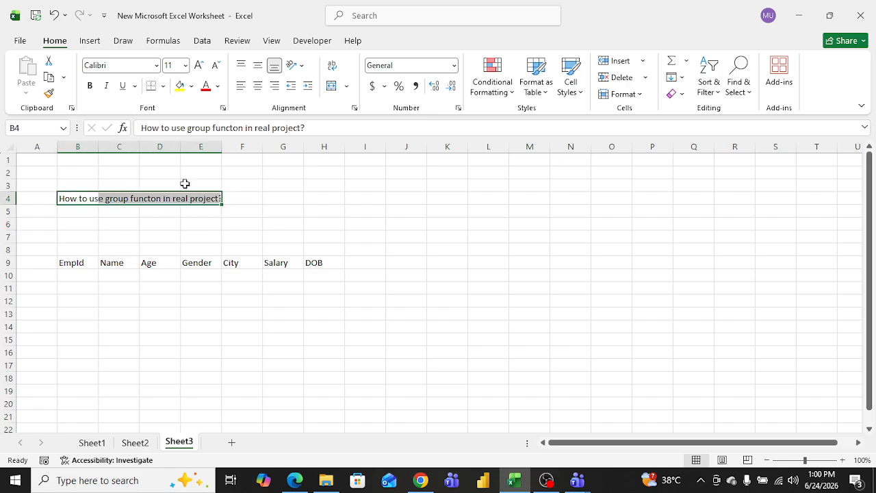
left_click(90, 86)
left_click(314, 209)
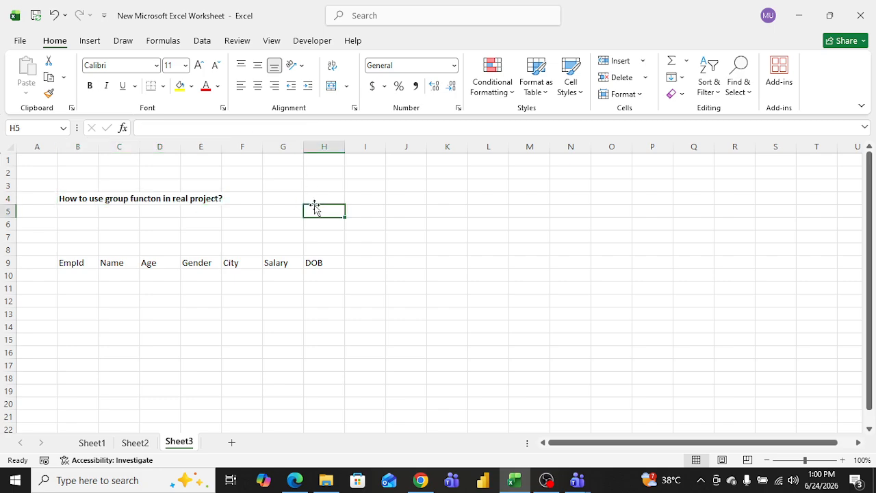
Step: Enter 101 as the first EmpId in cell B10
left_click_drag(74, 263, 314, 263)
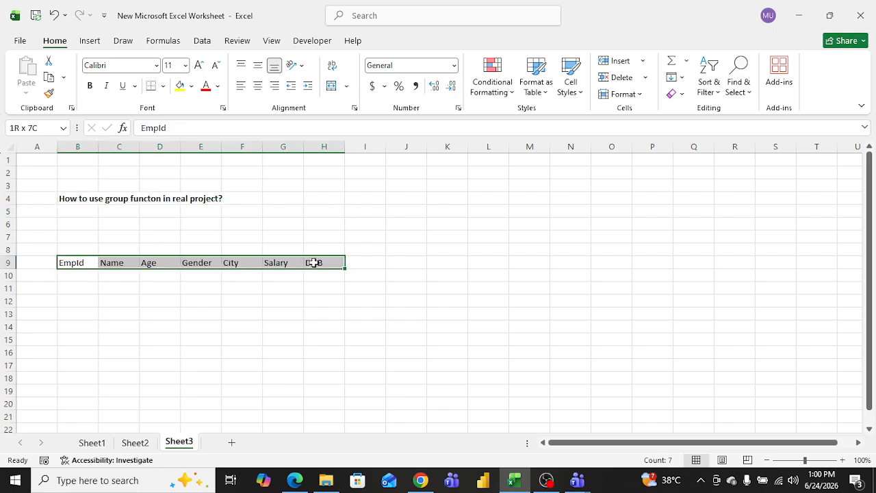
left_click(268, 298)
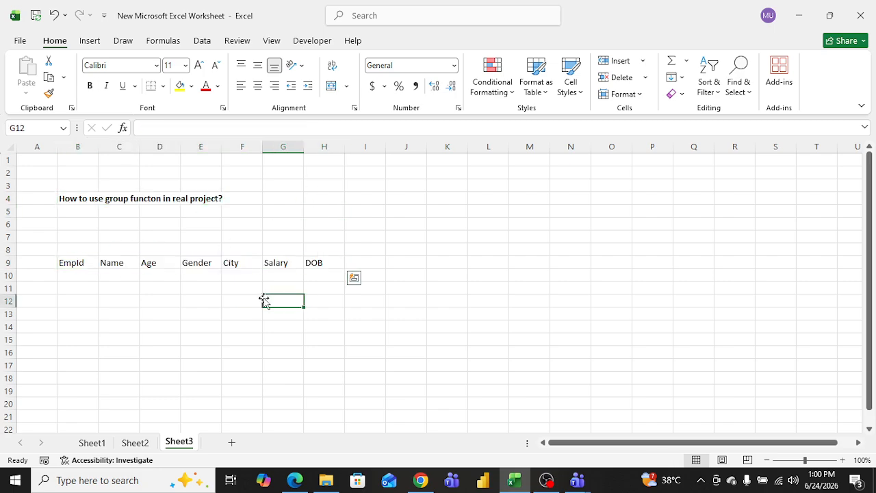
left_click(89, 274)
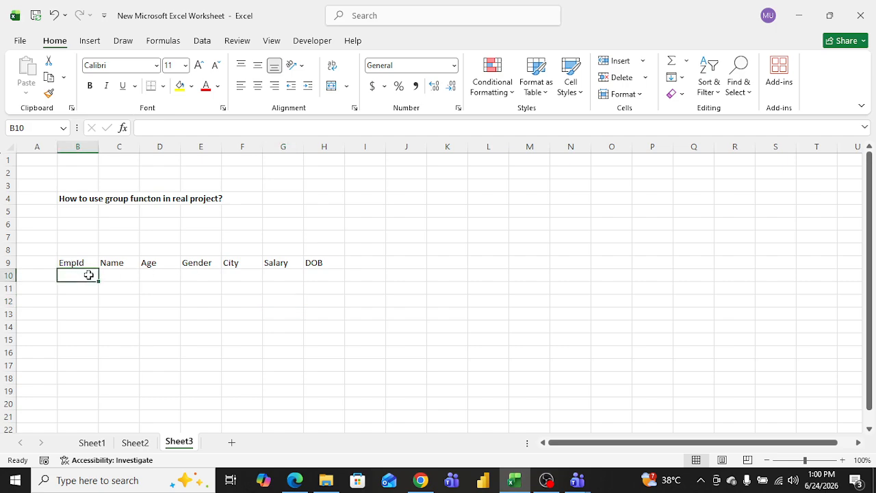
type("1")
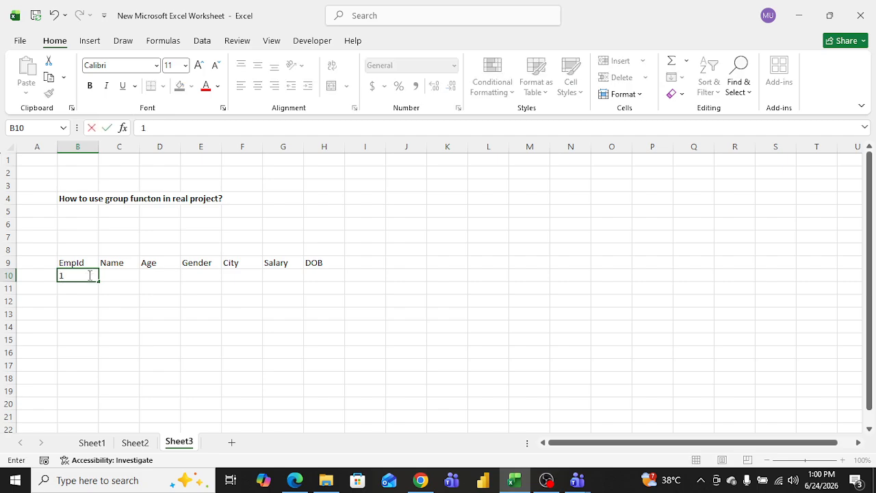
type("01")
key("Return")
left_click(89, 275)
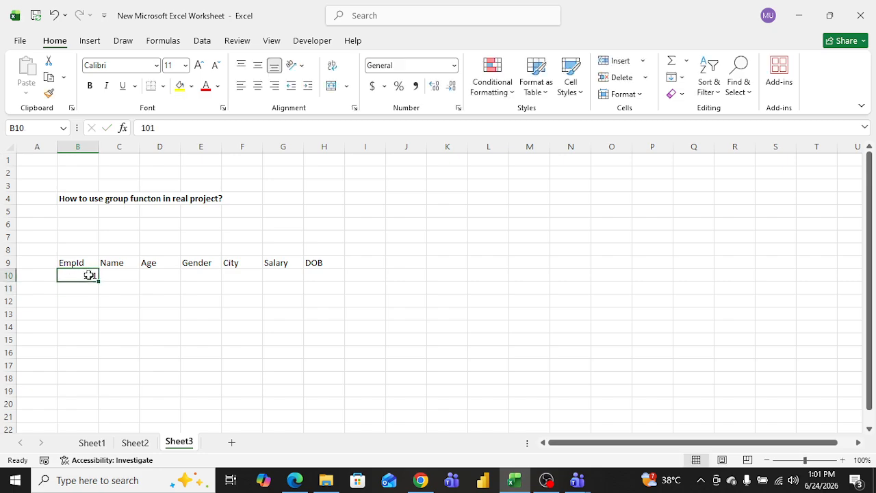
Step: Fill the EmpId column down to row 17 as a series from 101 to 108
left_click(148, 309)
left_click(88, 272)
left_click_drag(98, 281, 90, 369)
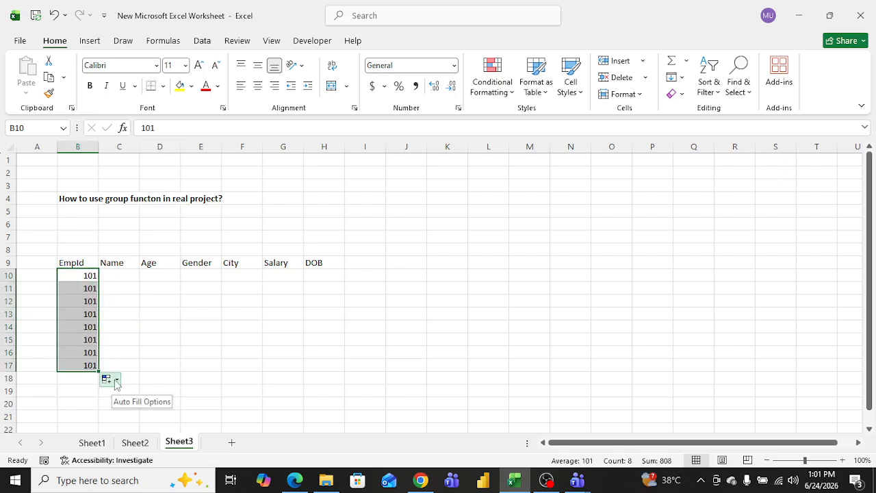
left_click(114, 380)
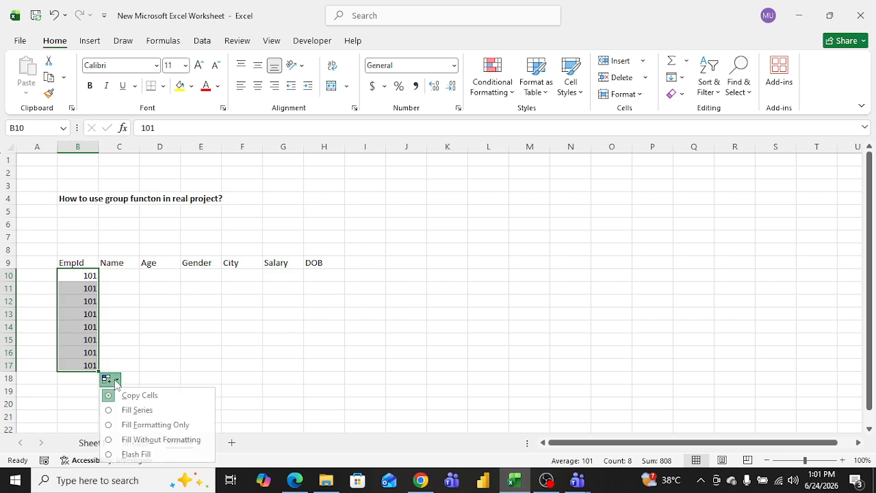
left_click(140, 410)
left_click(144, 314)
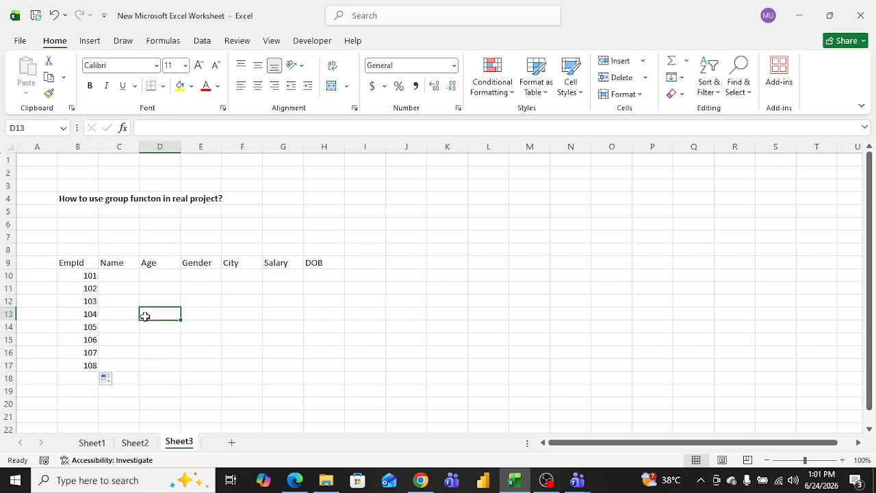
Step: Widen column C to fit the Name entries
left_click(130, 278)
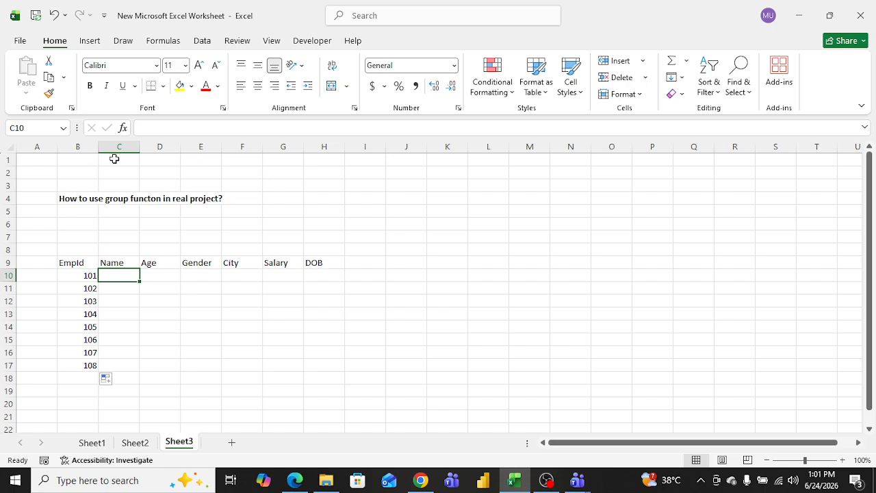
left_click(104, 198)
left_click_drag(99, 147, 183, 151)
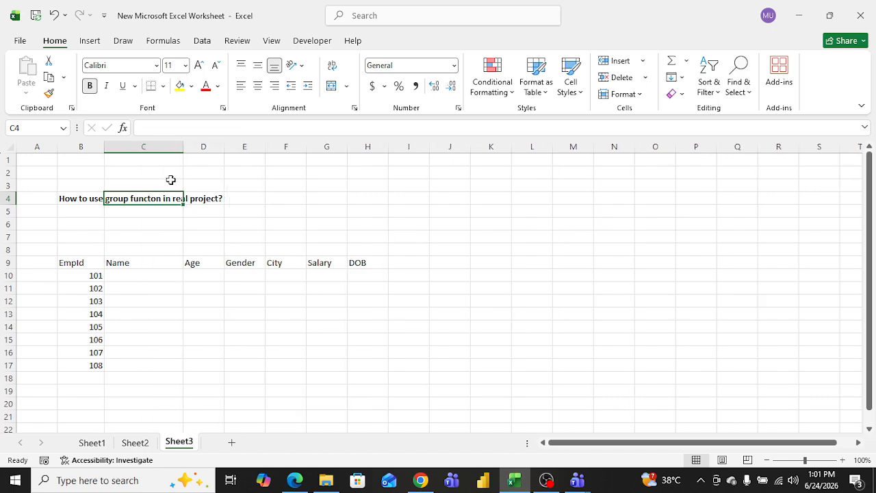
Step: Enter eight employee names in the Name column from C10 to C17
left_click(141, 277)
type("Sara")
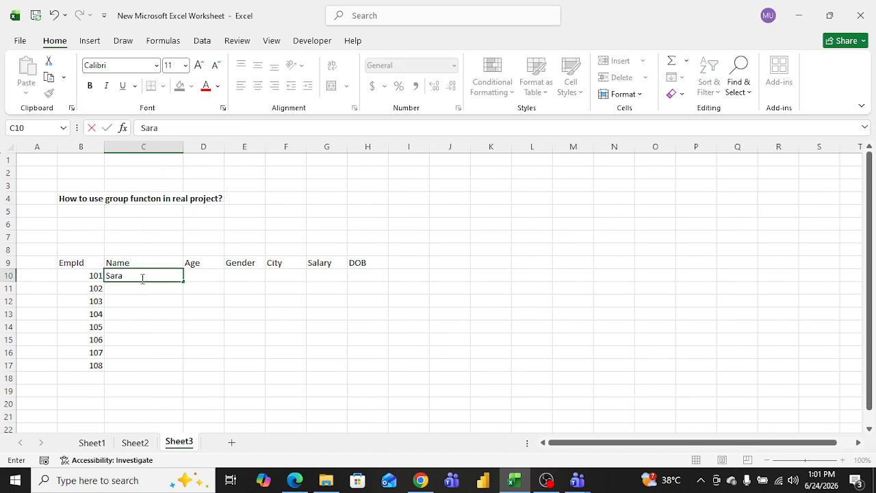
key("Return")
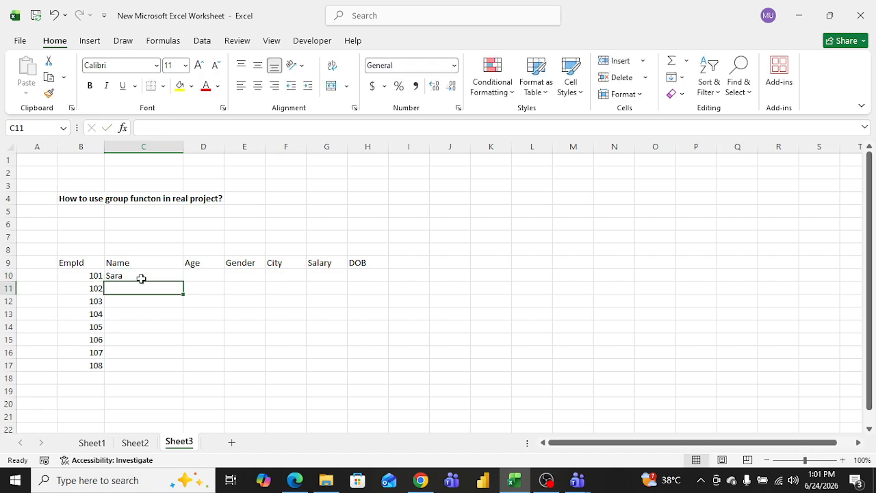
type("Vishal")
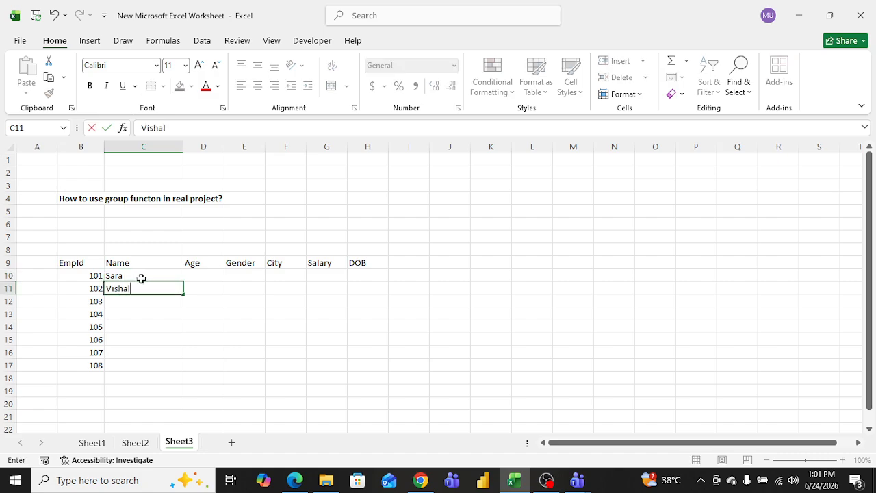
key("Return")
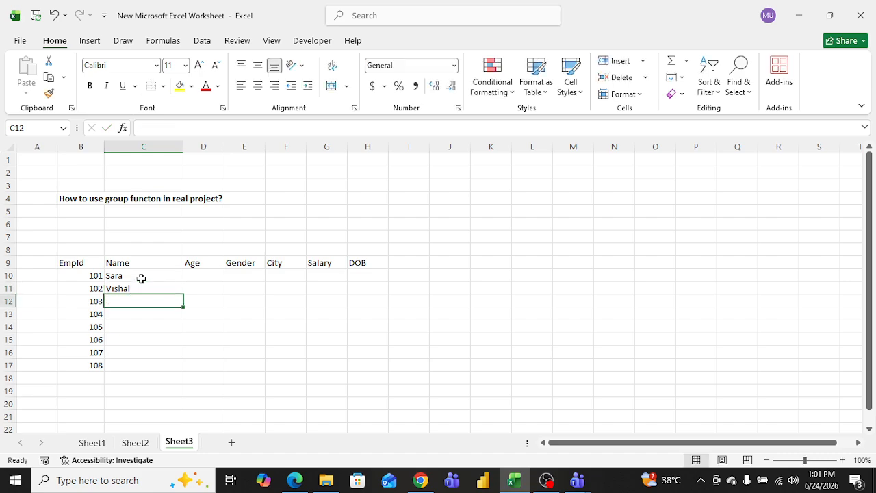
type("Ja")
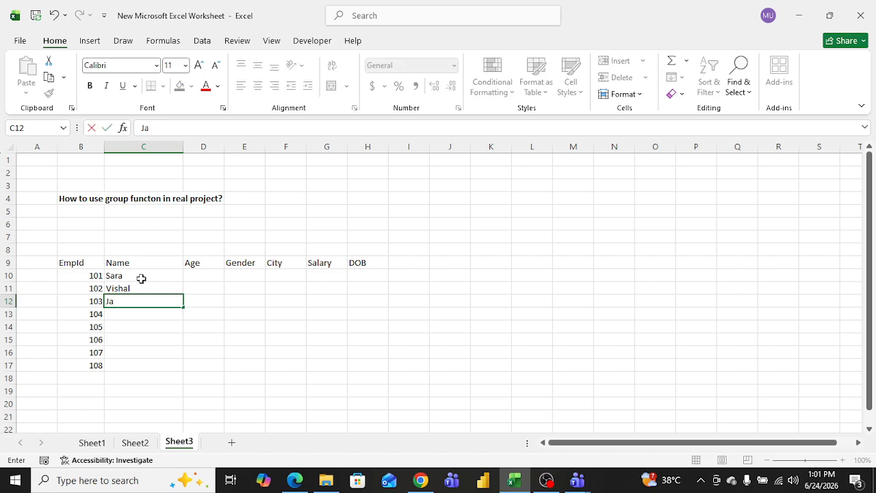
type("i")
key("Return")
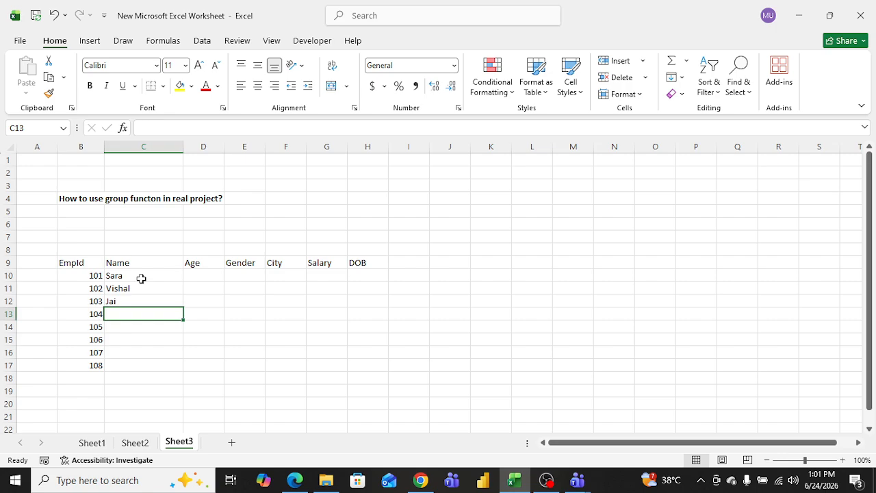
type("Anjali")
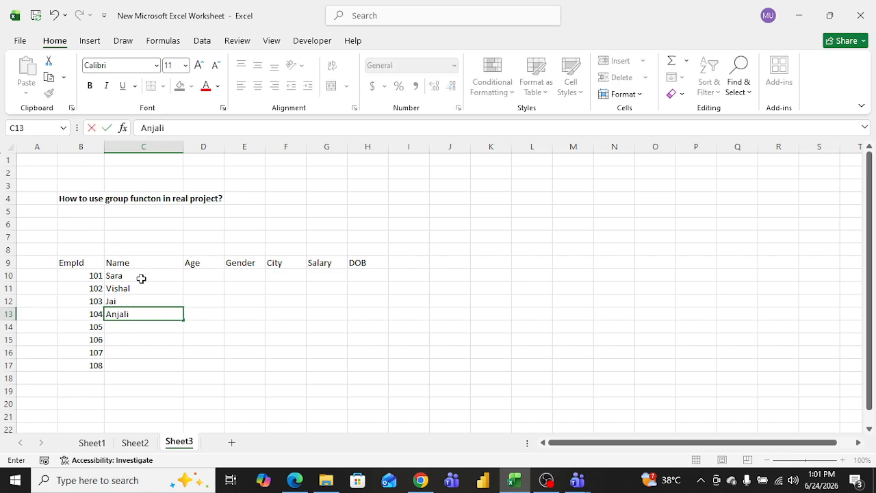
key("Return")
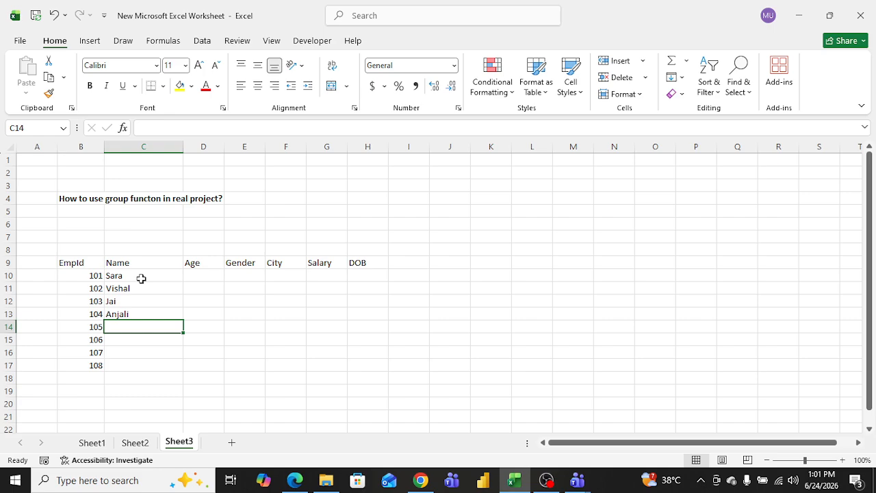
type("Kumar")
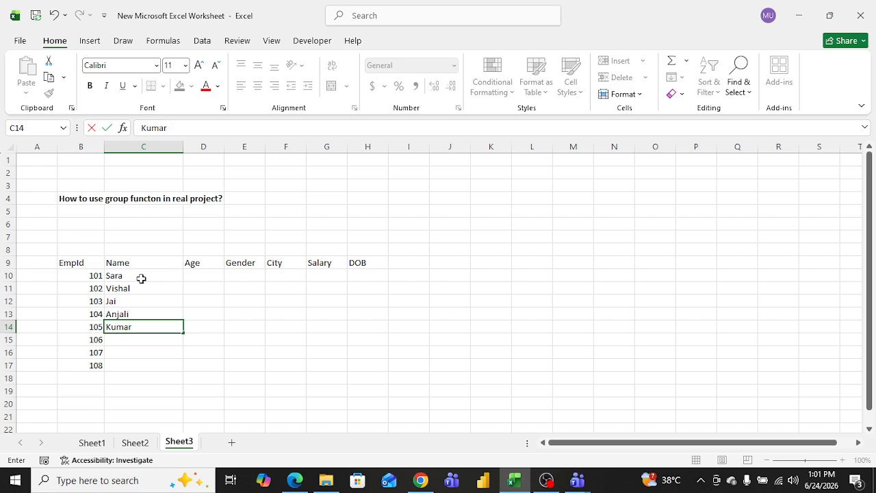
key("Return")
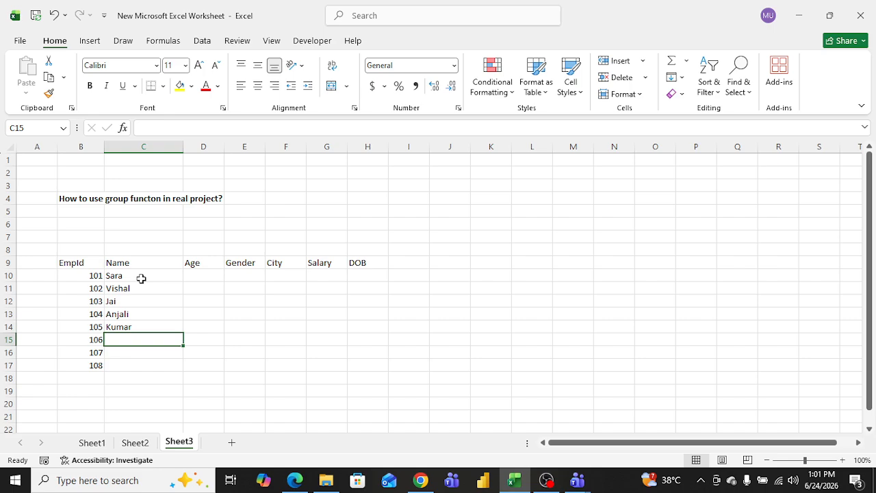
type("Salvi")
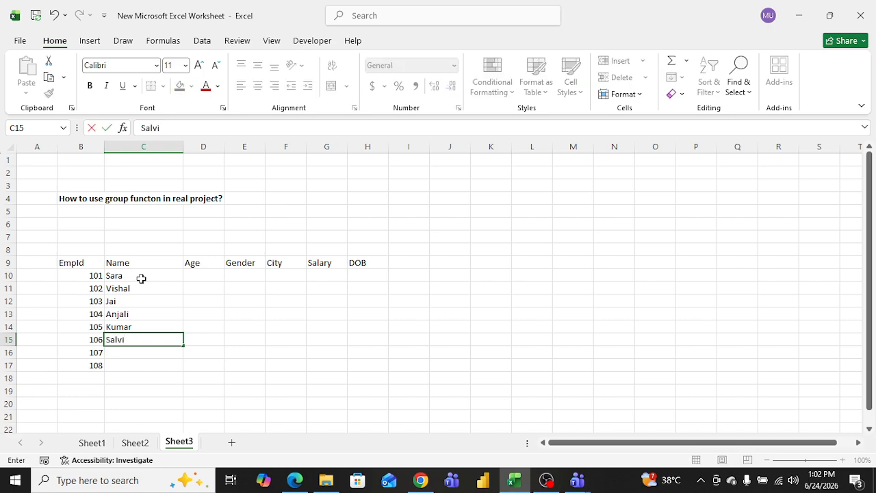
key("Return")
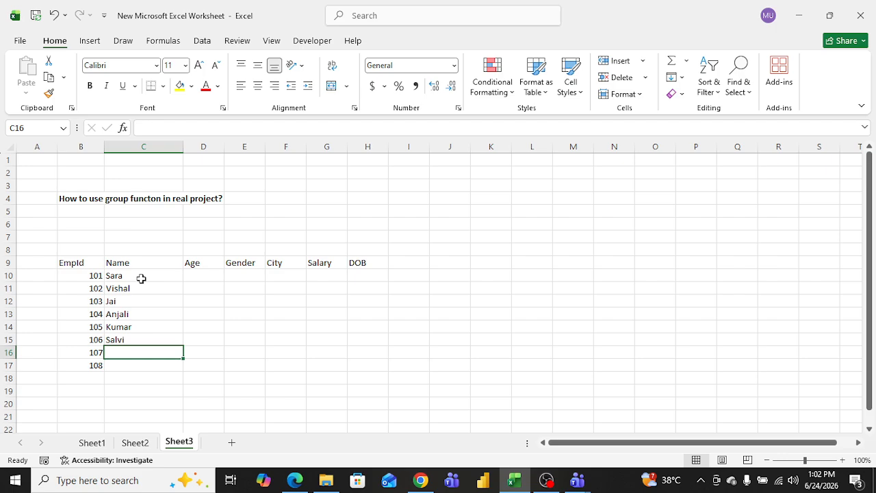
type("Raj")
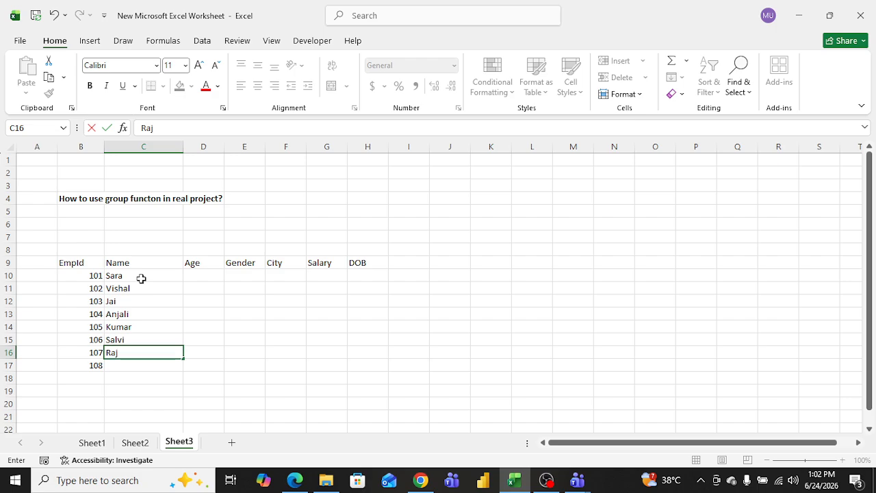
key("Return")
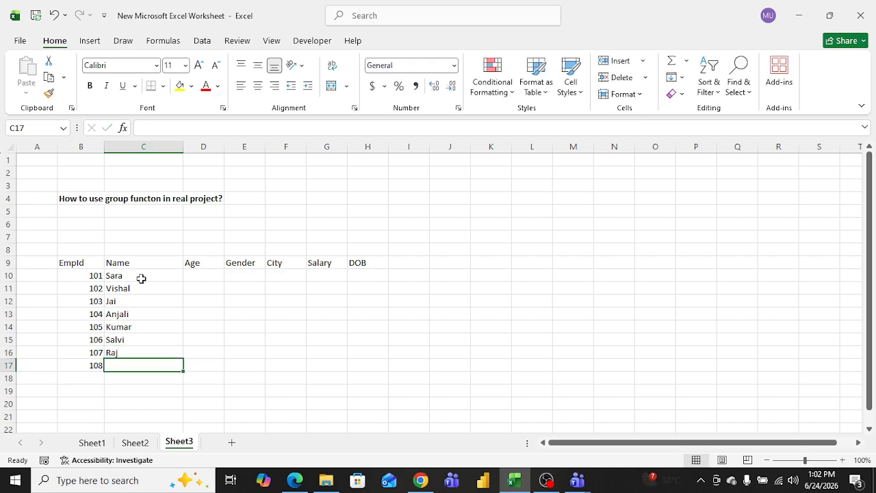
type("Dinesh")
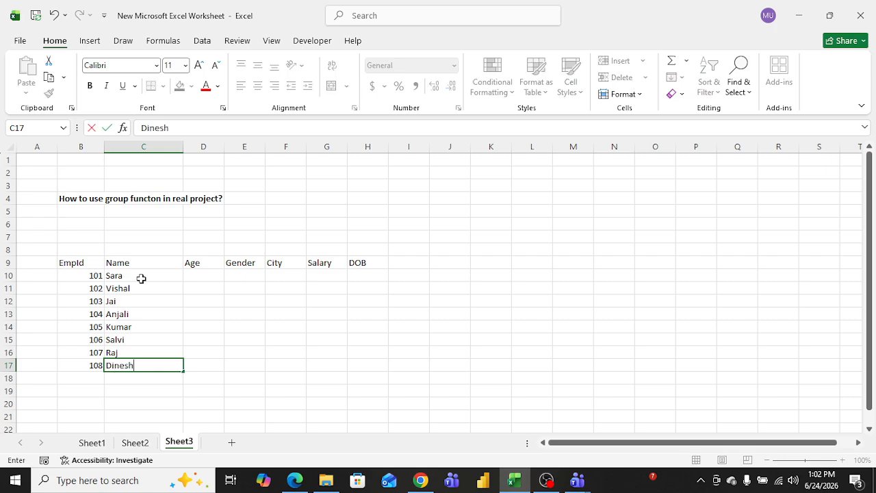
key("Up")
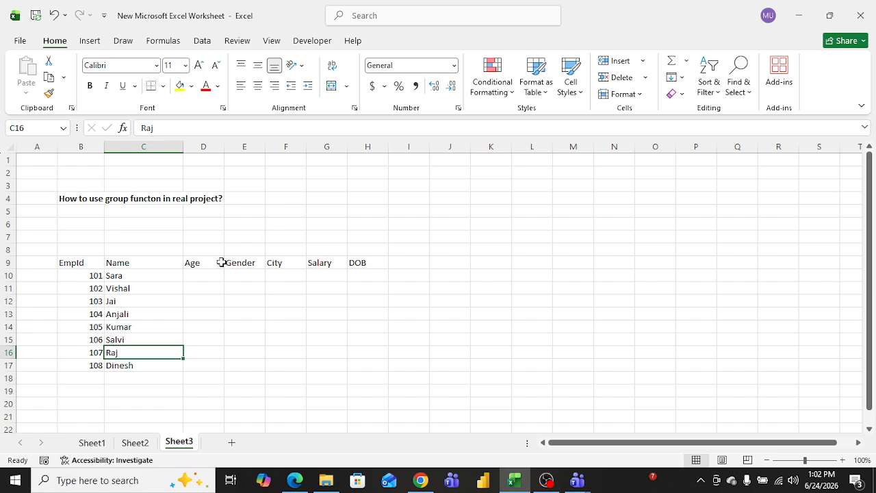
left_click(192, 275)
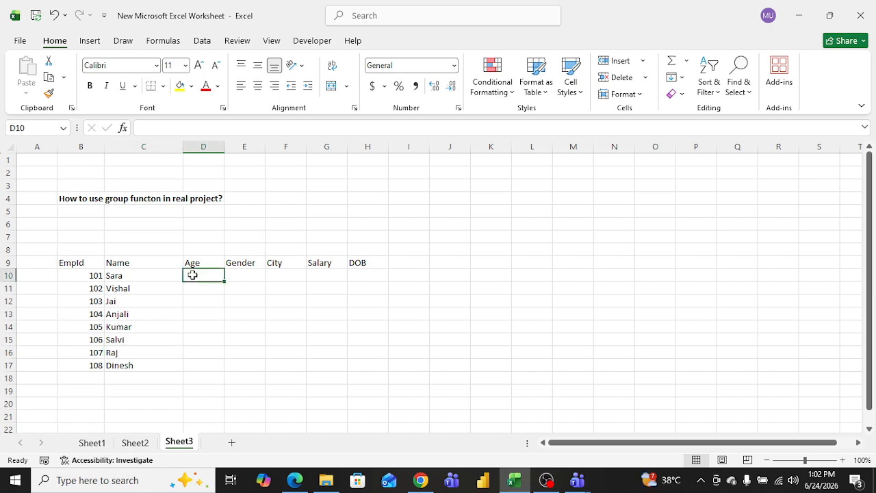
Step: Enter the ages 28, 29, 25, 24, 30, 40, 18 and 21 in the Age column from D10 to D17
type("28")
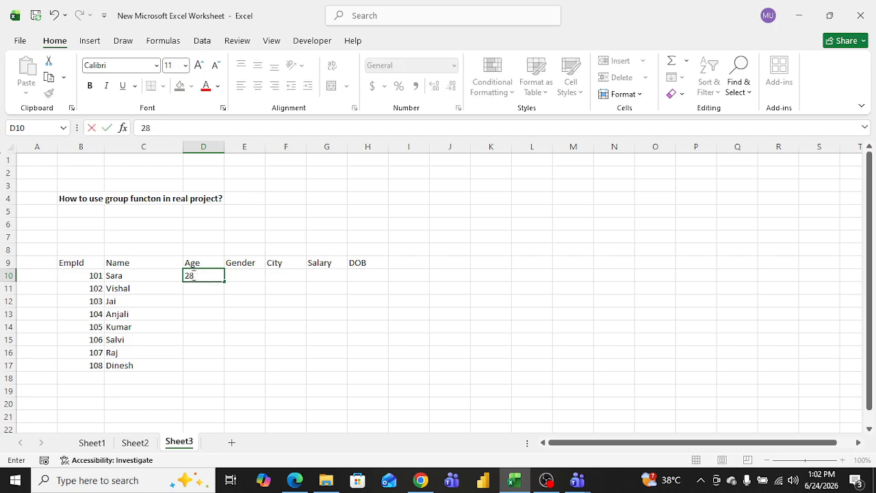
key("Return")
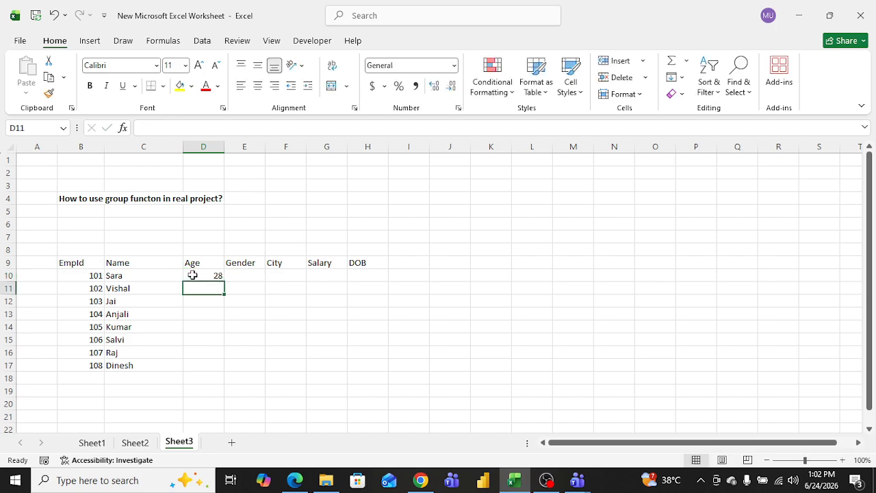
type("29")
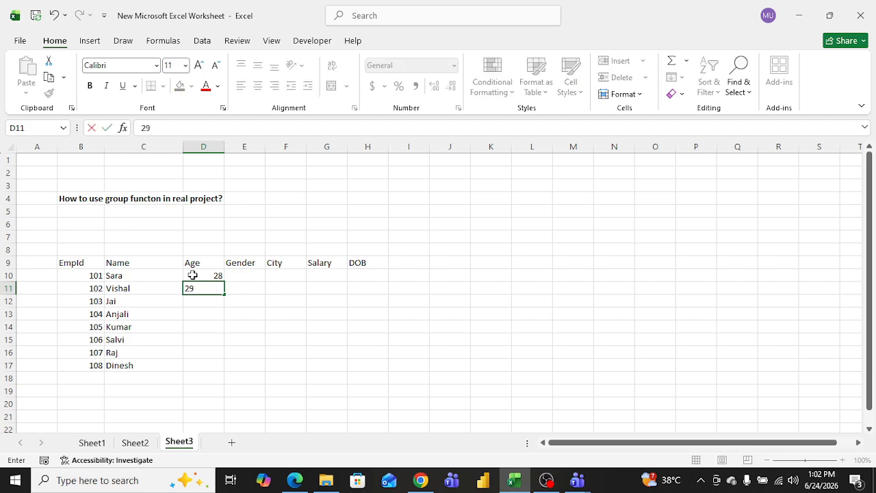
key("Return")
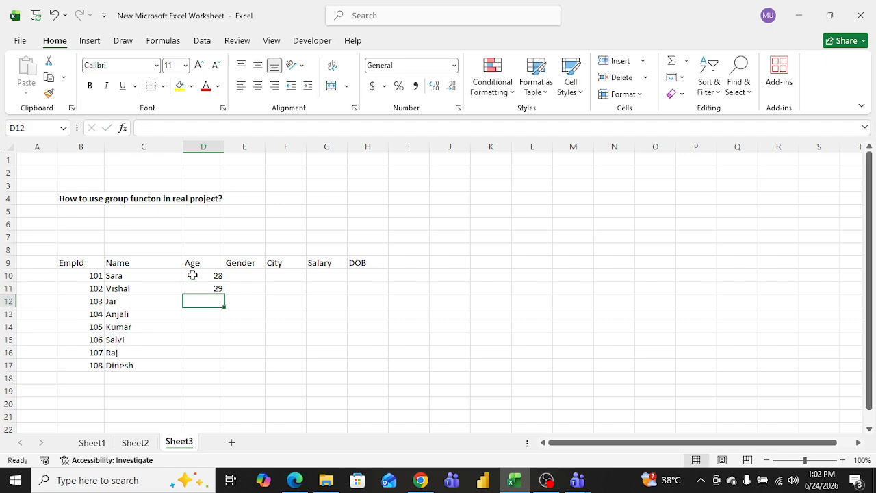
type("25")
key("Return")
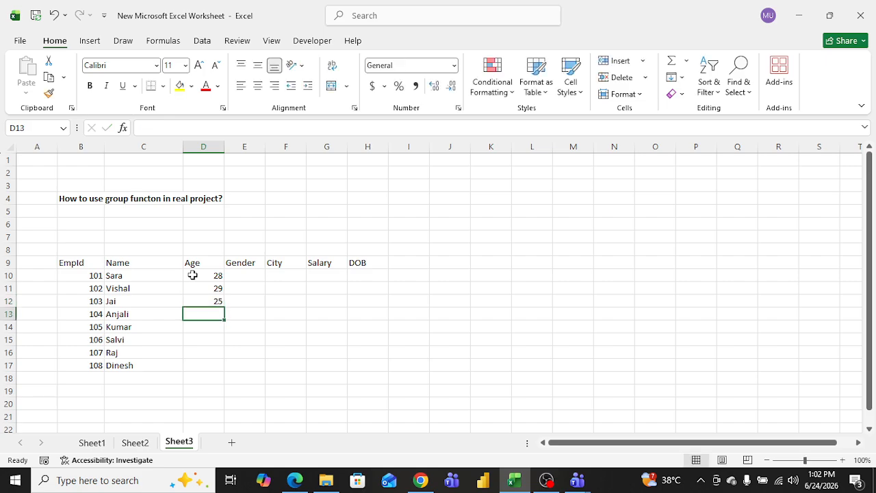
type("24")
key("Return")
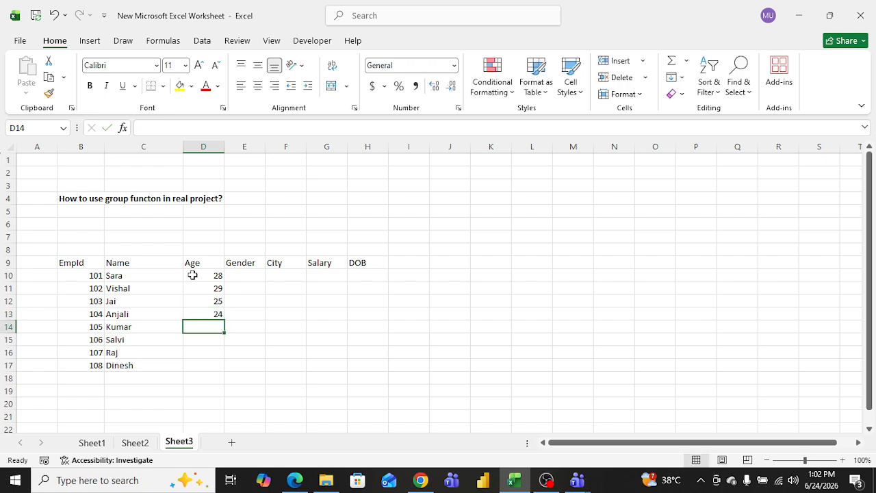
type("30")
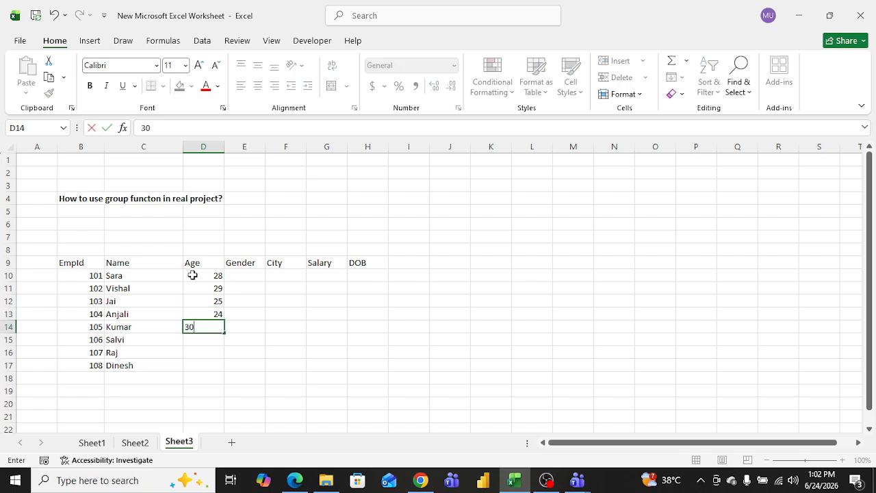
key("Return")
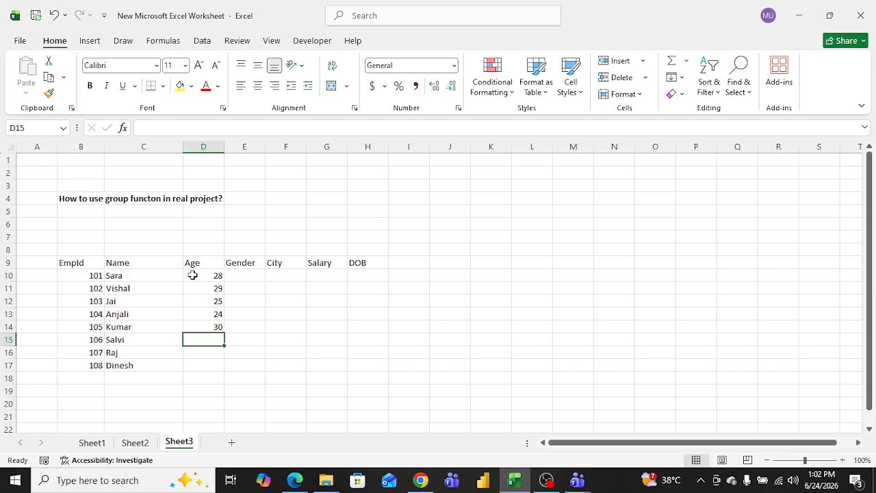
type("40")
key("Return")
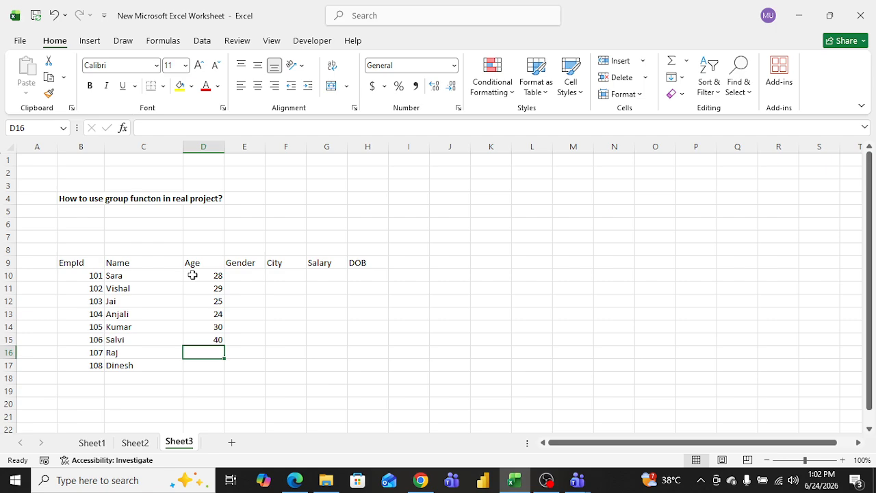
type("18")
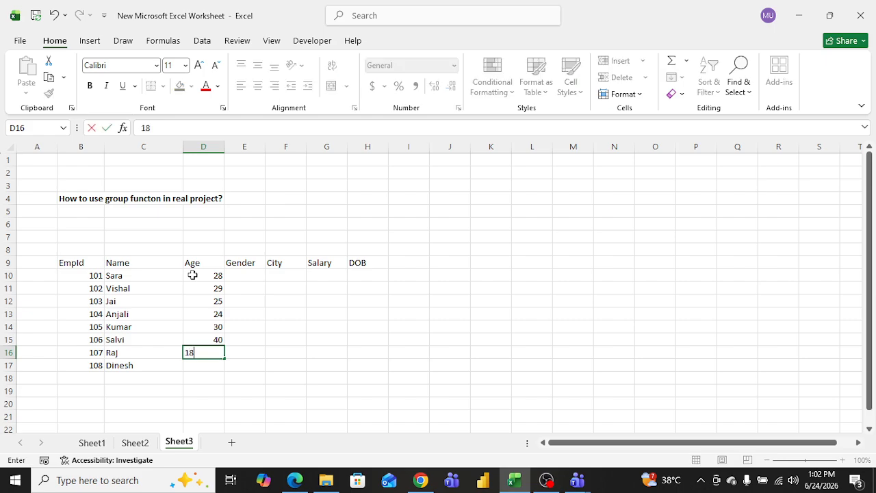
key("Return")
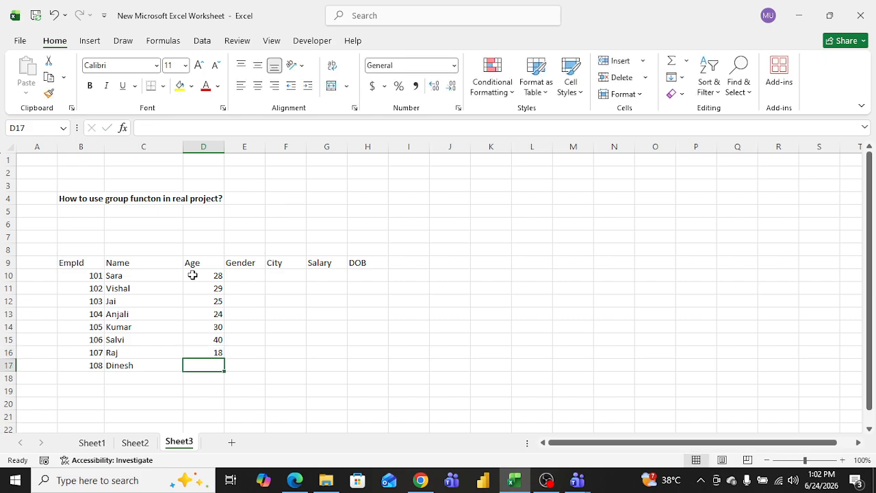
type("21")
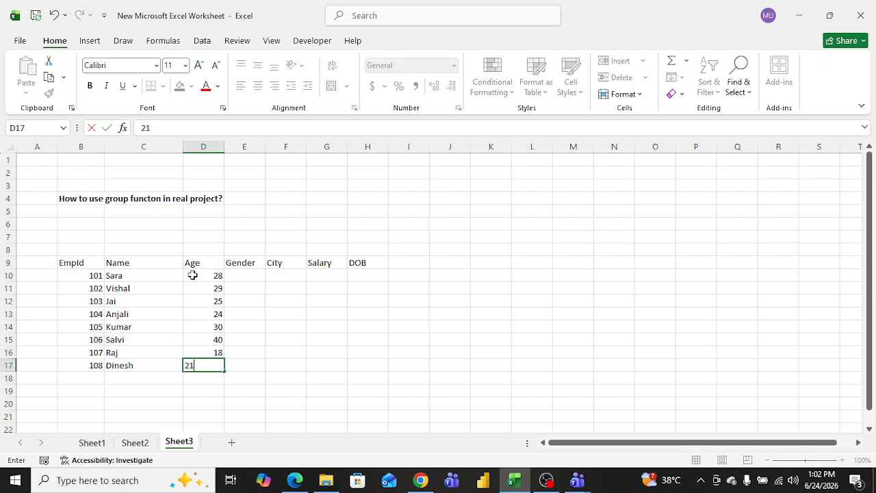
left_click(287, 315)
Step: Enter the genders F, M, M, F, M, M, M, M in the Gender column from E10 to E17
left_click(248, 277)
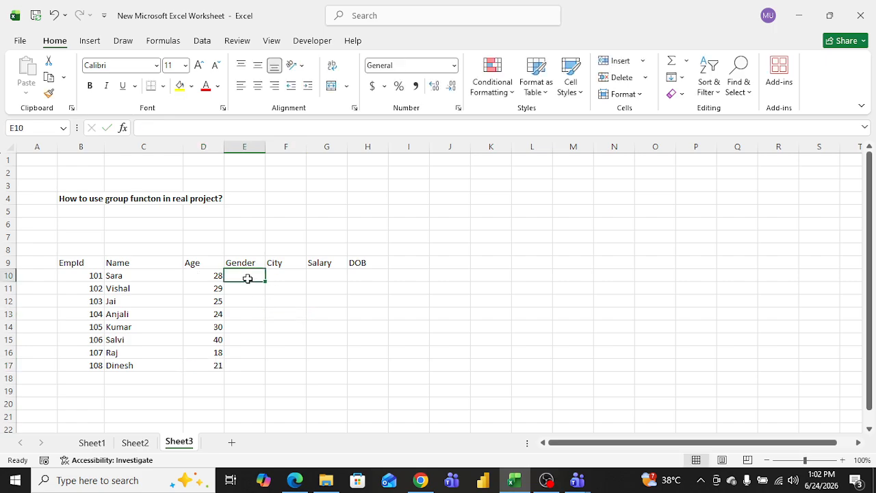
type("F")
key("Return")
type("M")
key("Return")
type("M")
key("Return")
type("F")
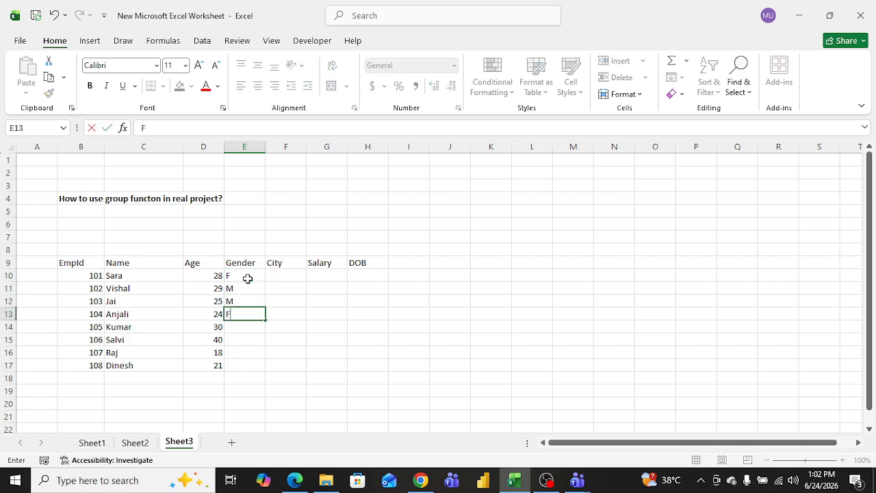
key("Return")
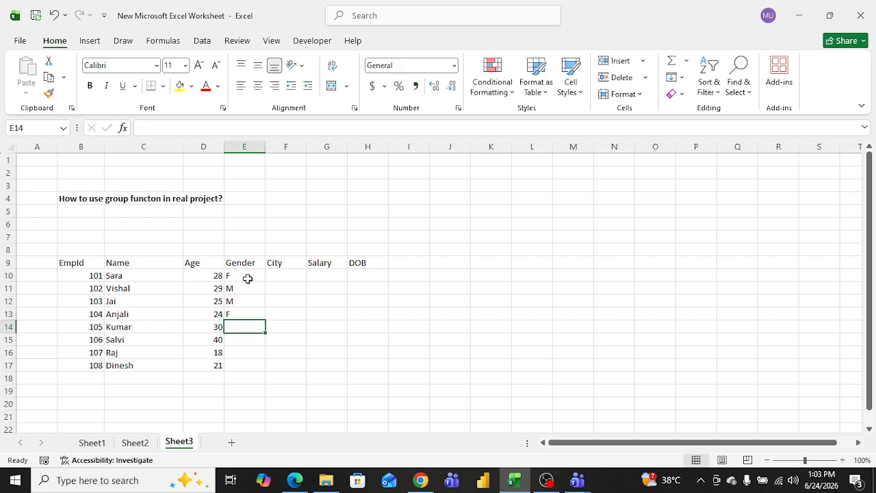
type("M")
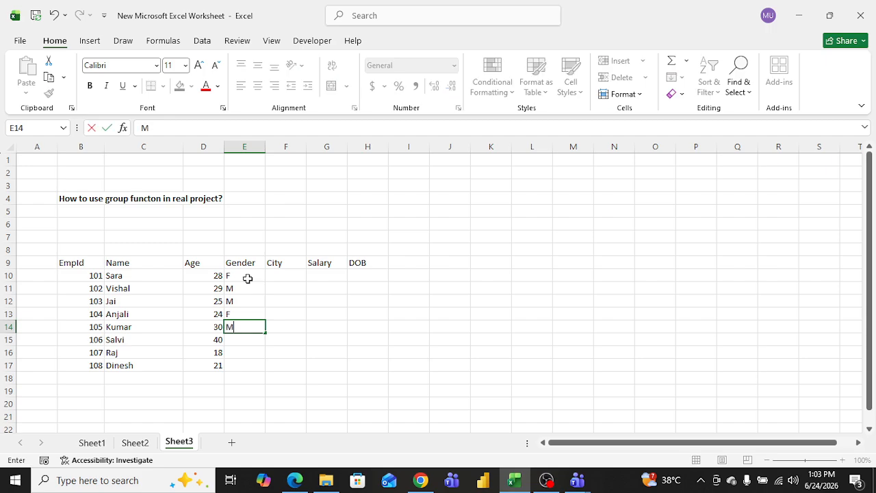
key("Return")
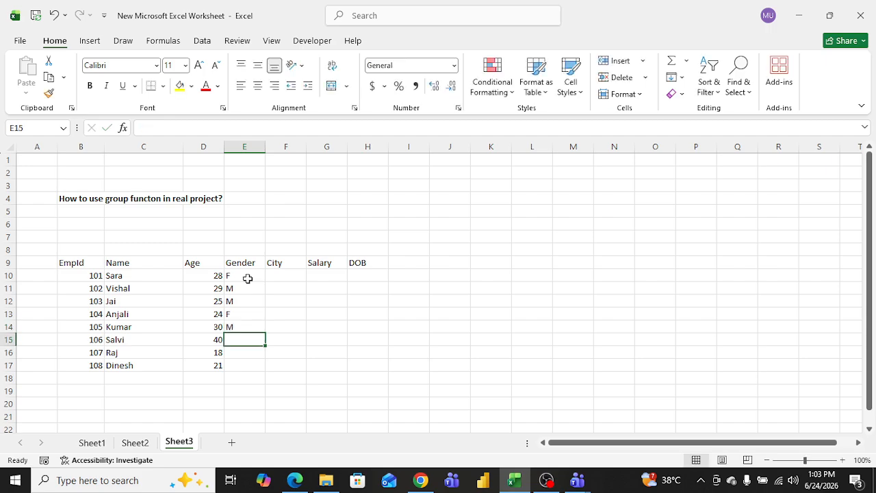
type("F")
key("Return")
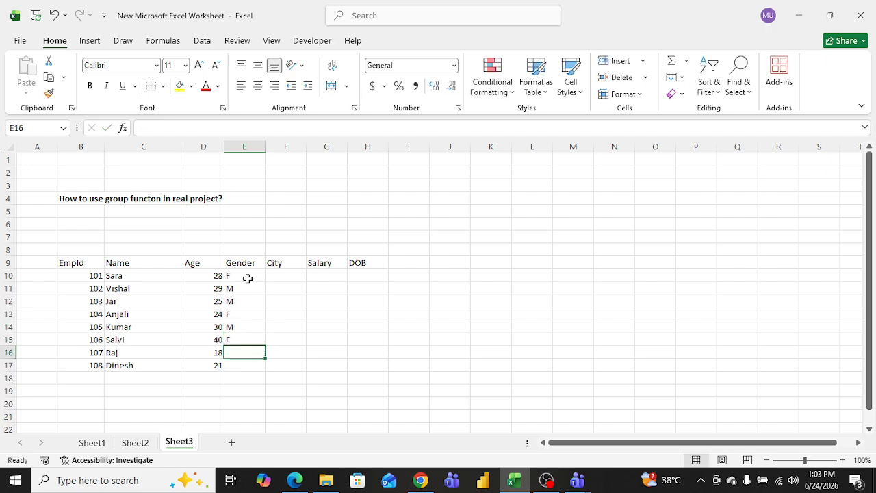
key("Up")
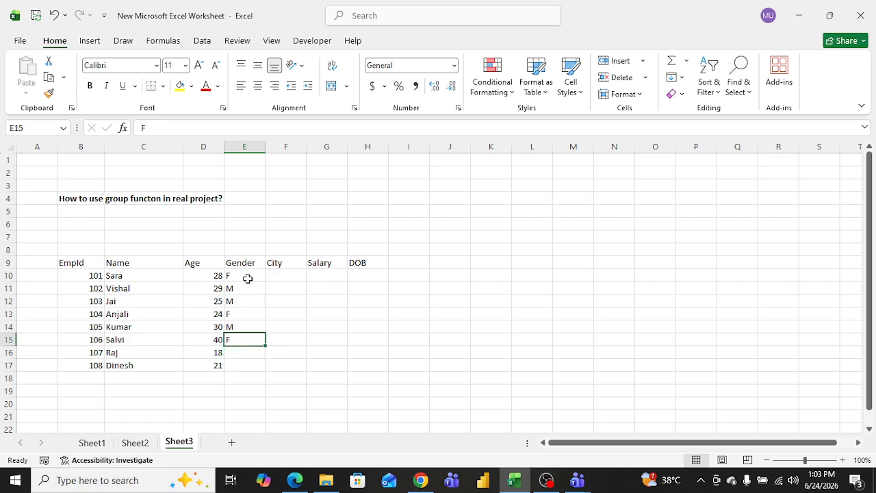
type("M")
key("Return")
type("M")
key("Return")
type("M")
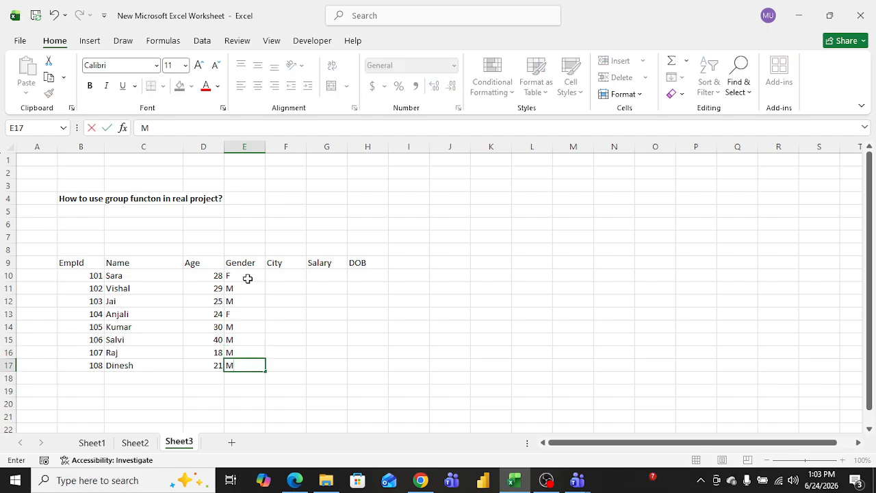
left_click(309, 287)
Step: Enter the cities Bangalore, Chennai, Delhi, Delhi, Bangalore, Chennai, Bangalore, Chennai in F10 to F17 and widen column F to fit them
left_click(277, 274)
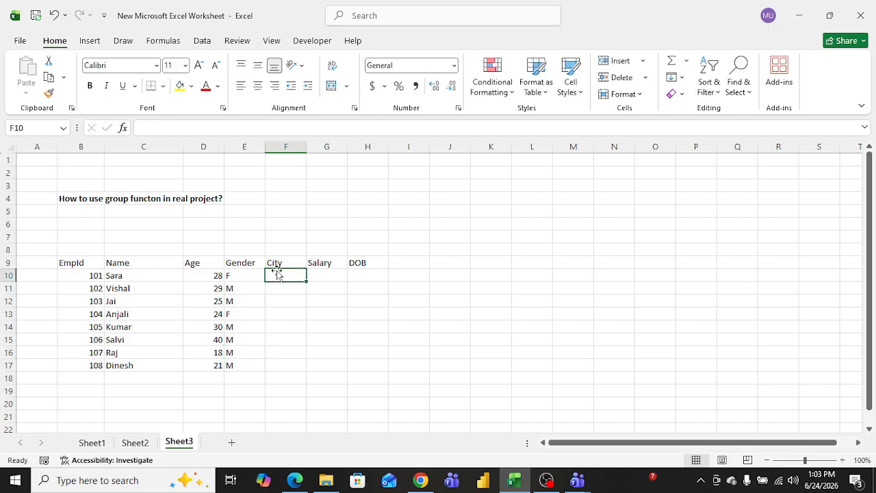
type("Ba")
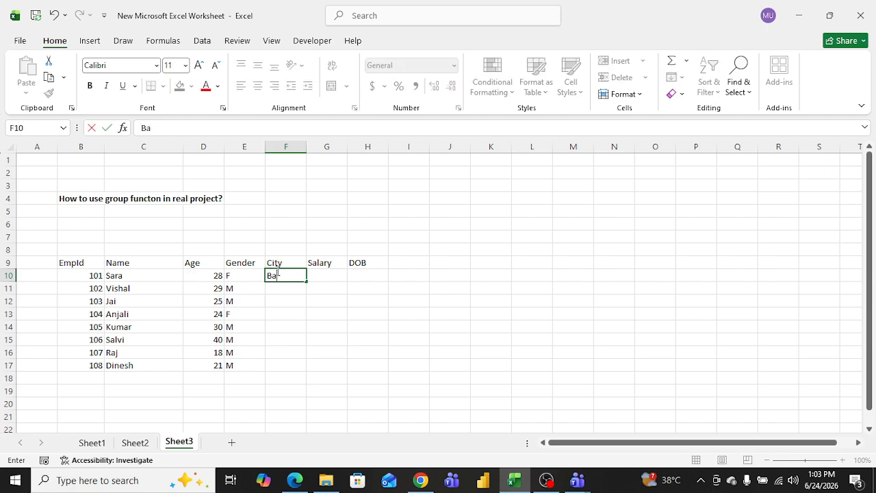
type("ngalore")
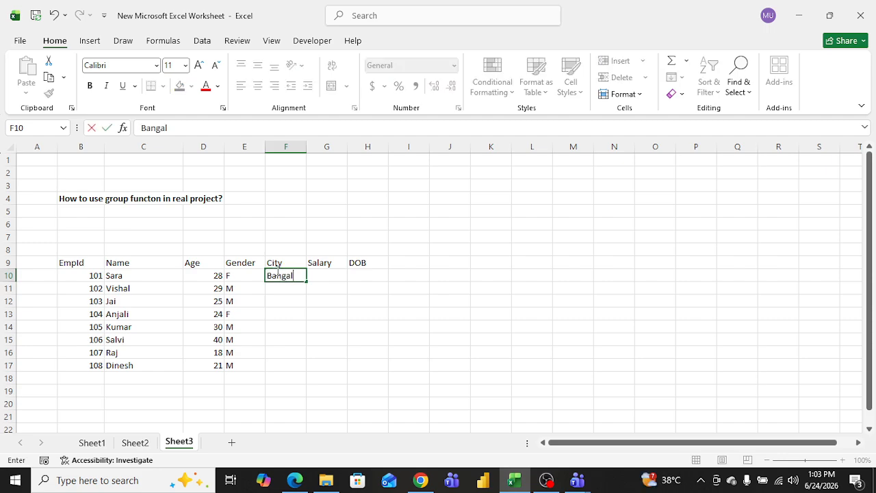
key("Return")
type("Chennai")
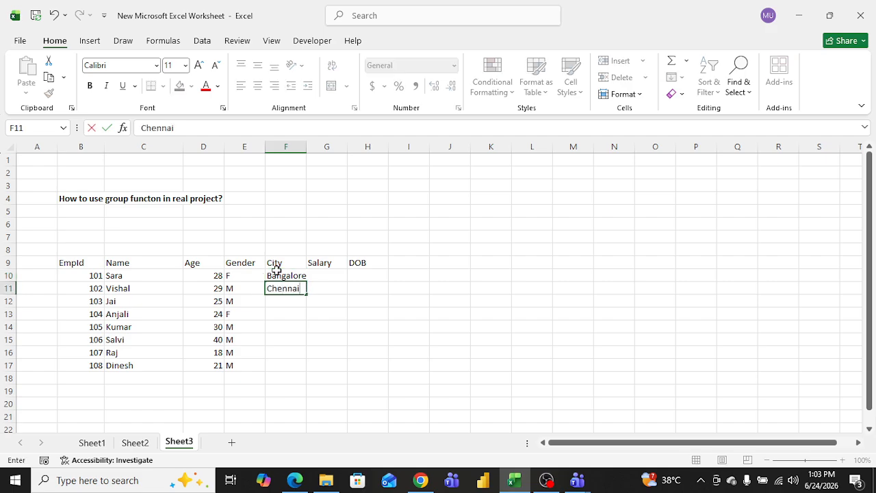
key("Return")
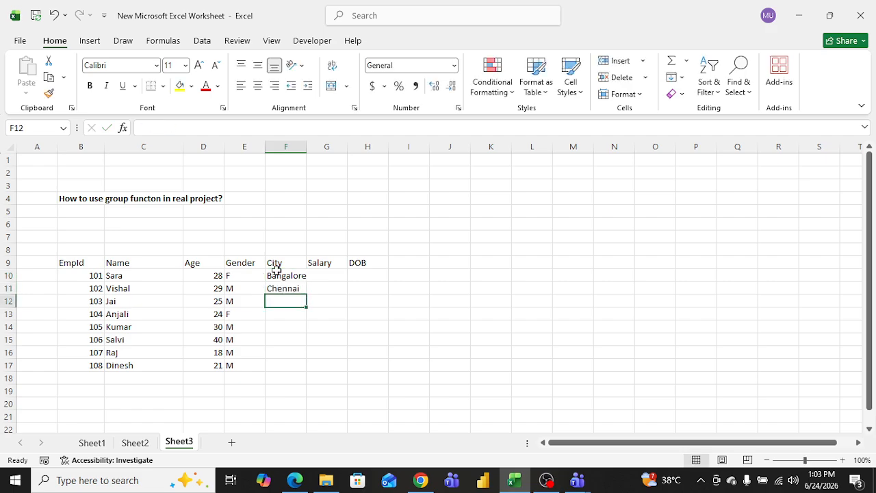
type("Delhi")
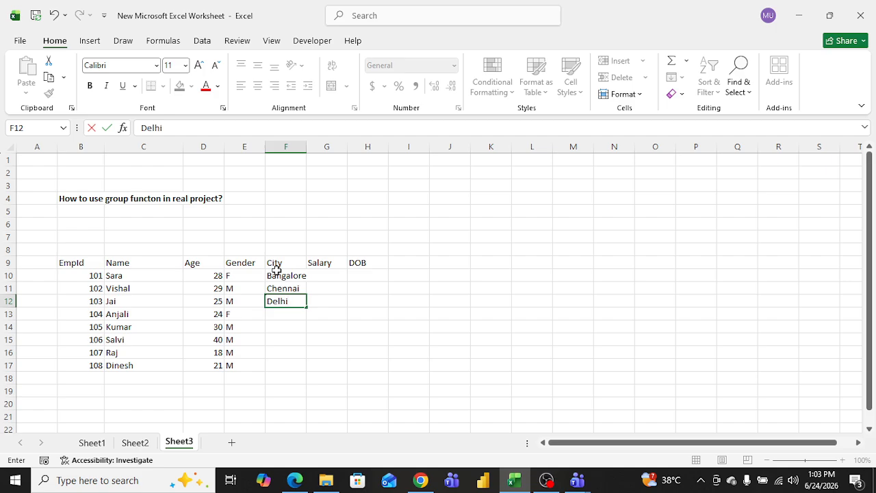
key("Return")
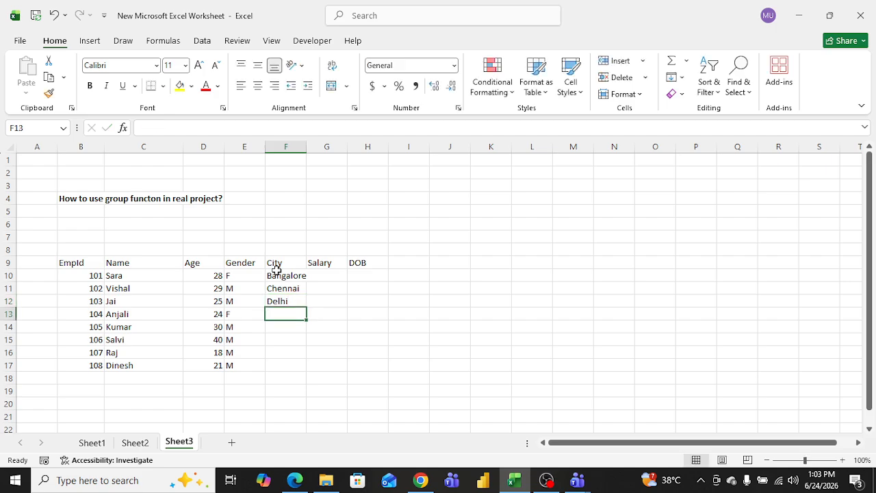
type("Delhi")
key("Return")
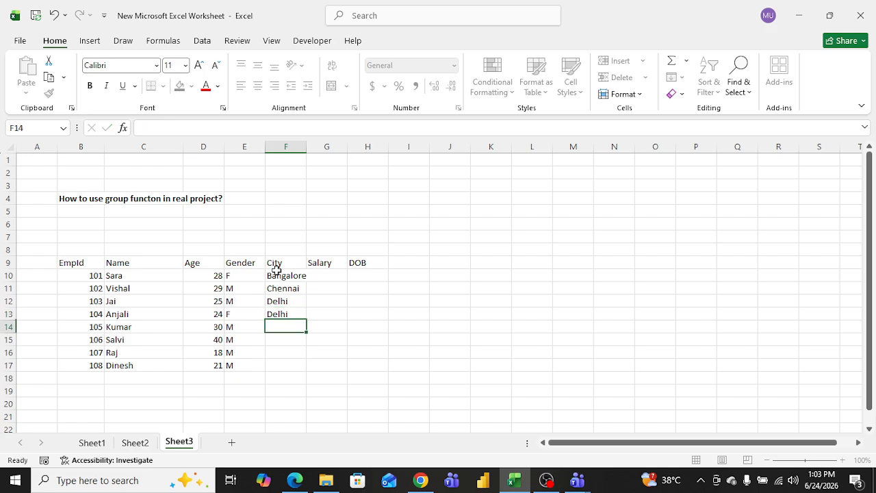
type("B")
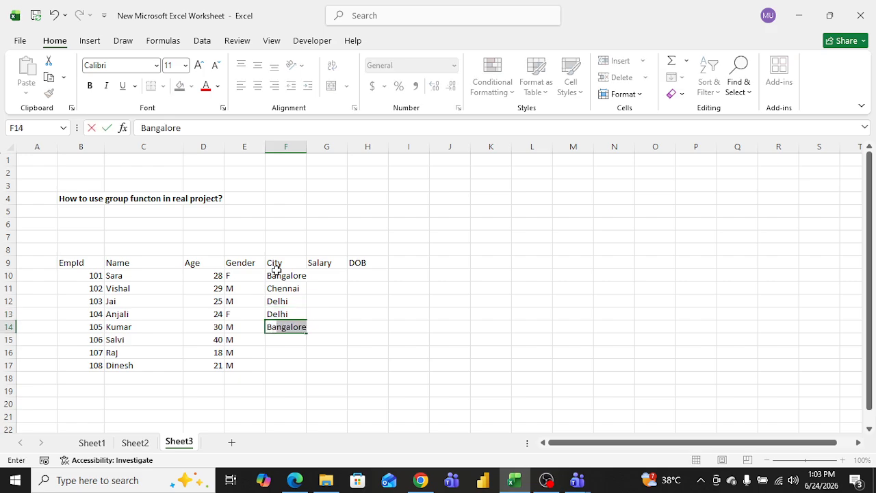
key("Return")
type("Ch")
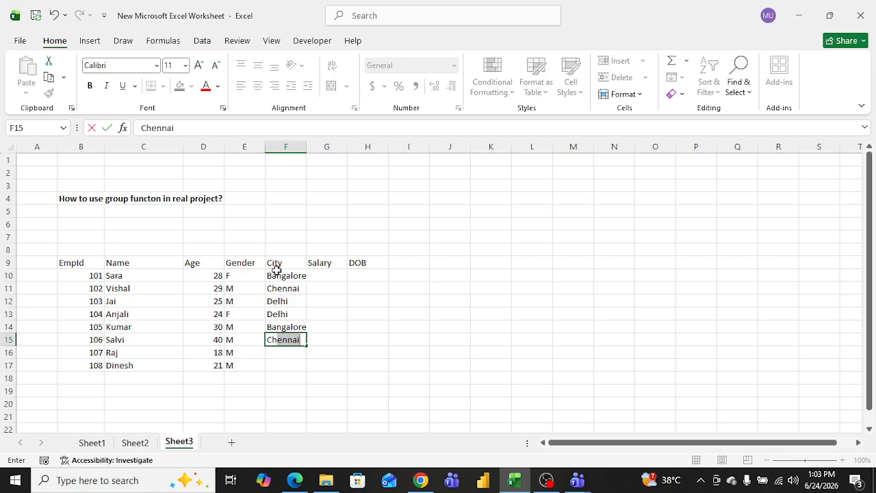
key("Return")
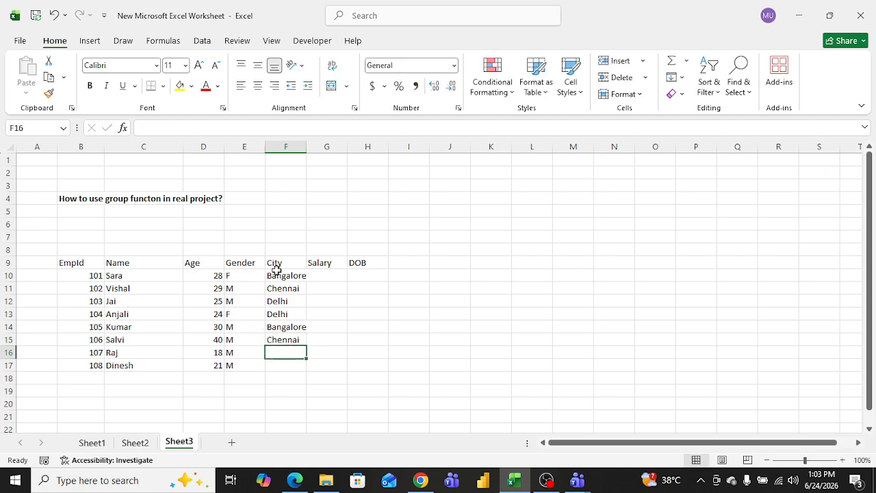
type("Bangalore")
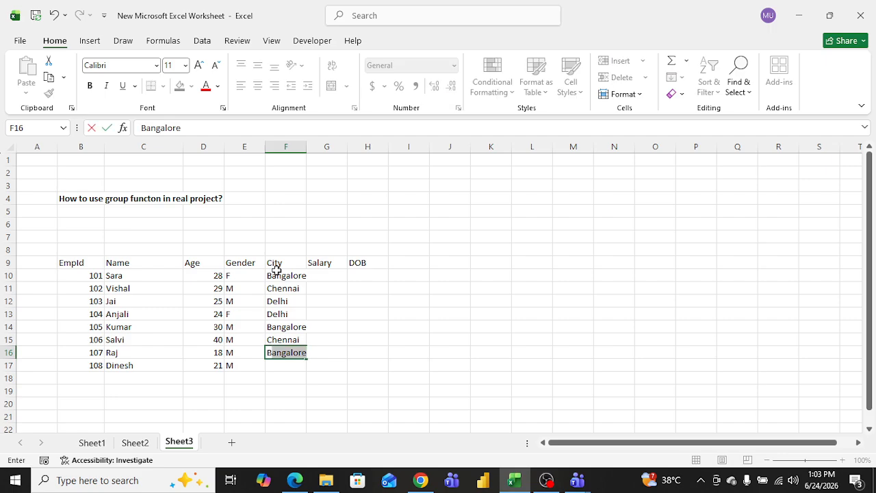
key("Return")
type("Chennai")
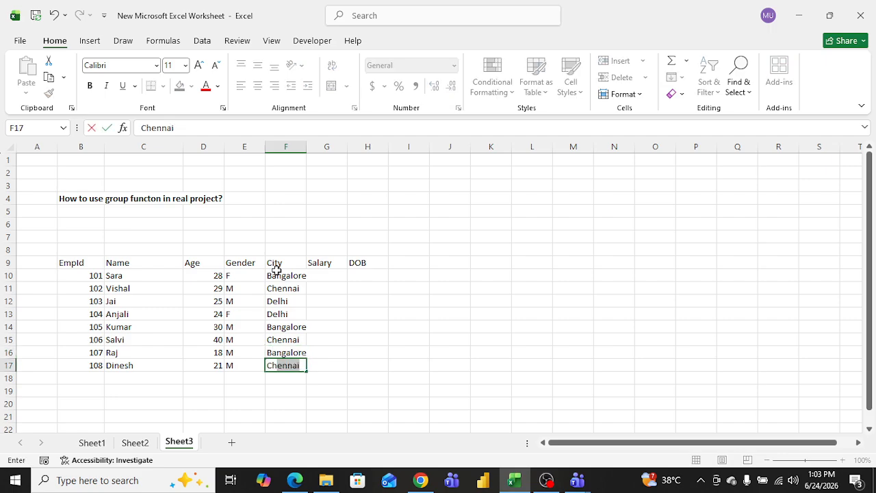
key("Tab")
left_click(327, 275)
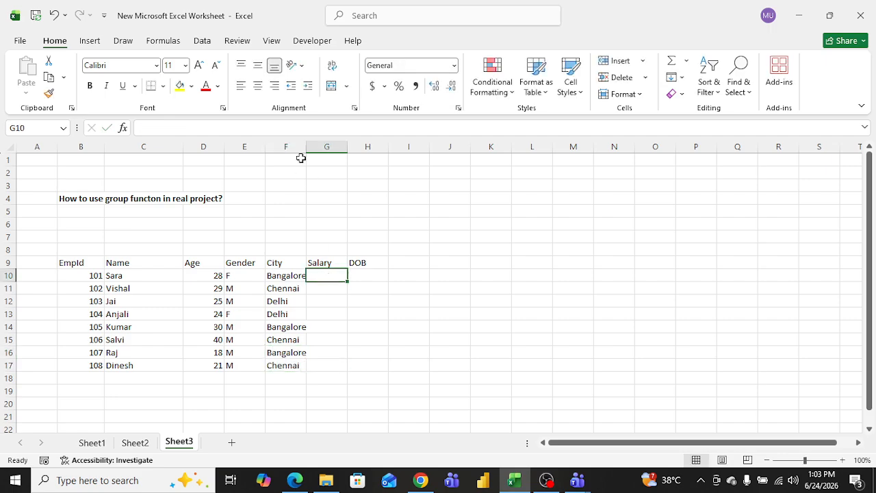
left_click_drag(303, 150, 380, 150)
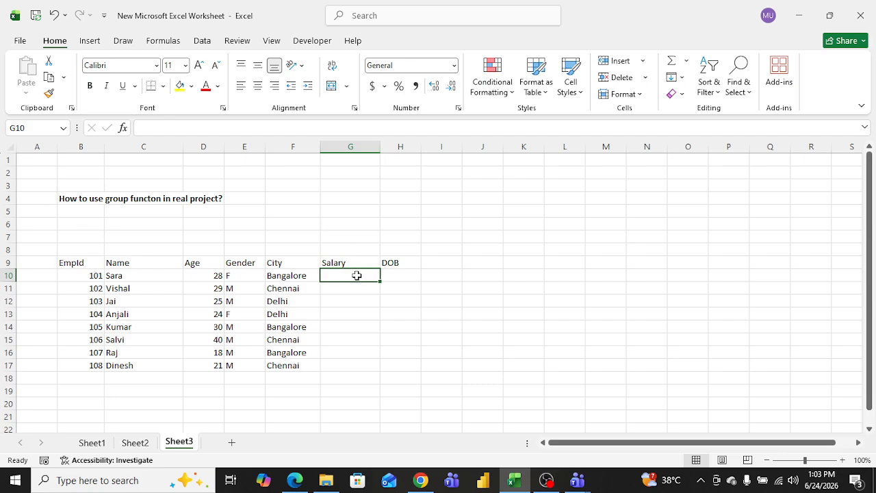
Step: Enter the salaries 50000, 80000, 55000, 53000, 70000, 75000, 68000 and 59000 in the Salary column from G10 to G17
type("50000")
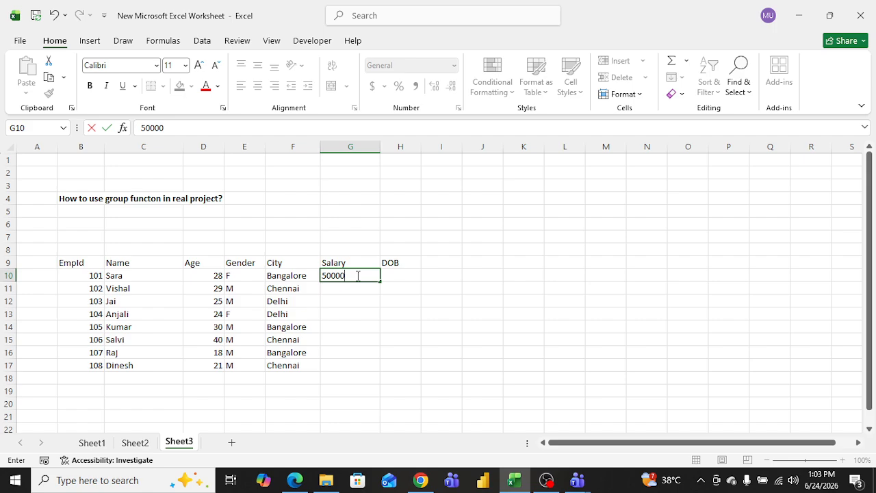
key("Return")
type("80000")
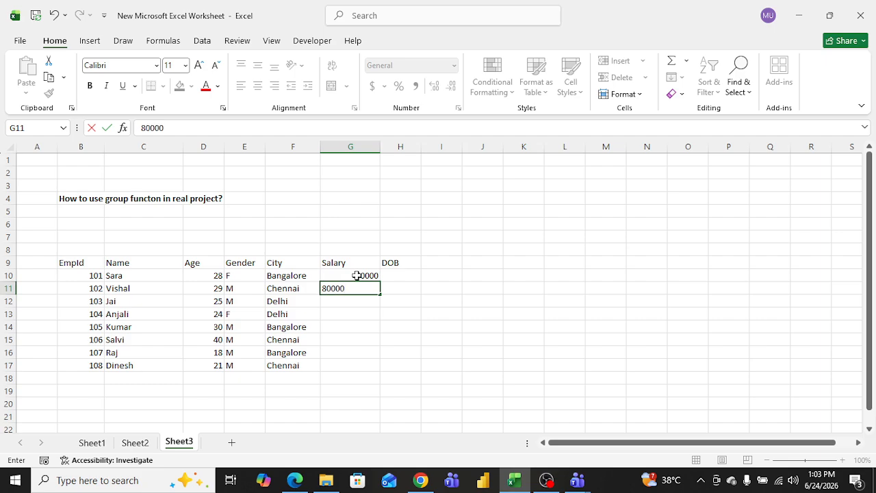
key("Return")
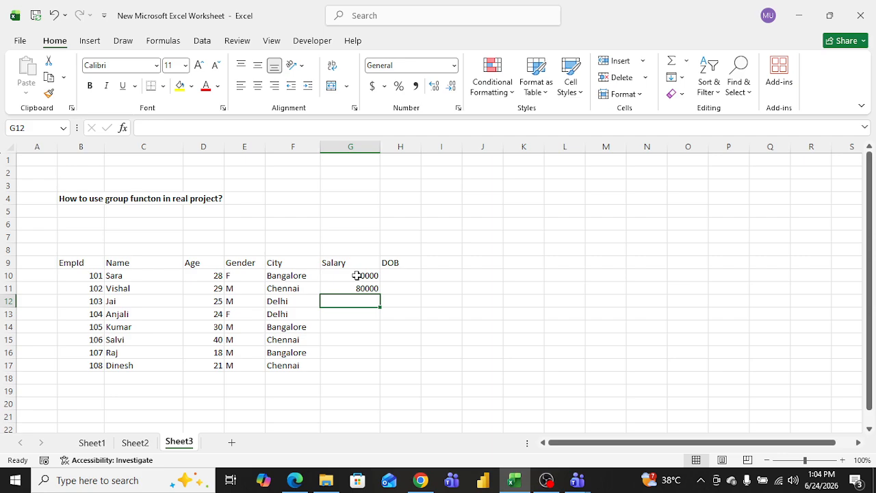
type("55000")
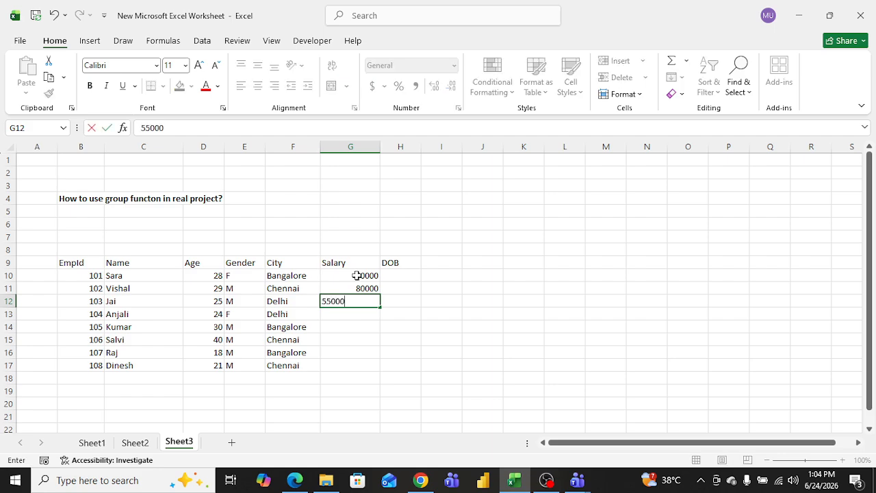
key("Return")
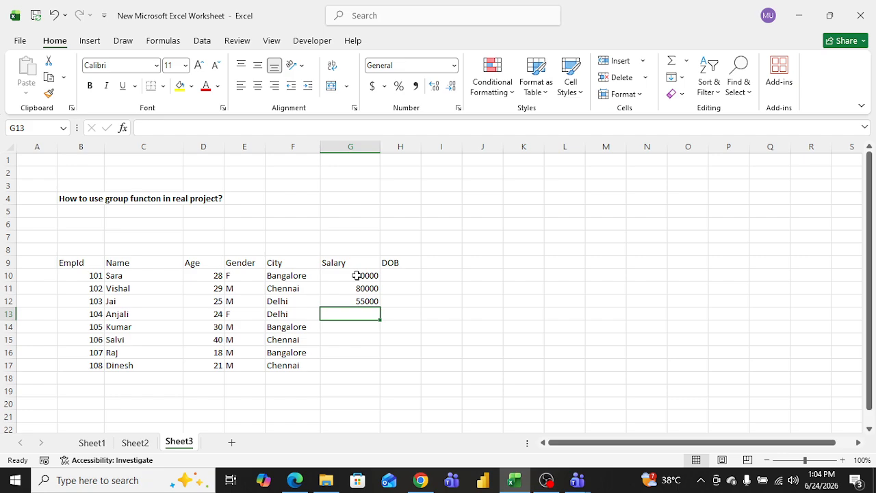
type("53000")
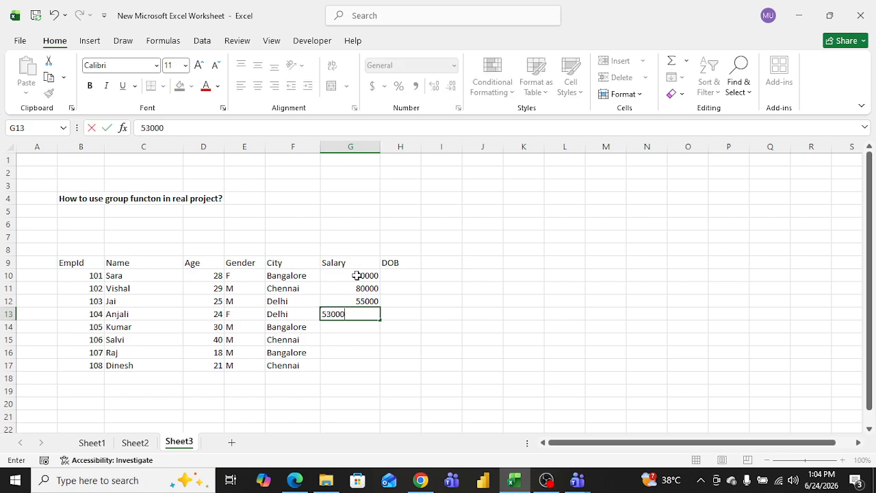
key("Return")
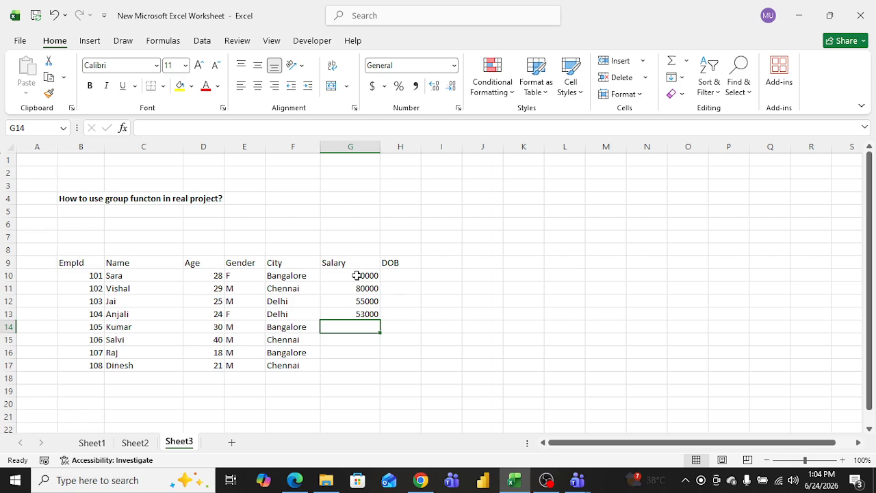
type("70000")
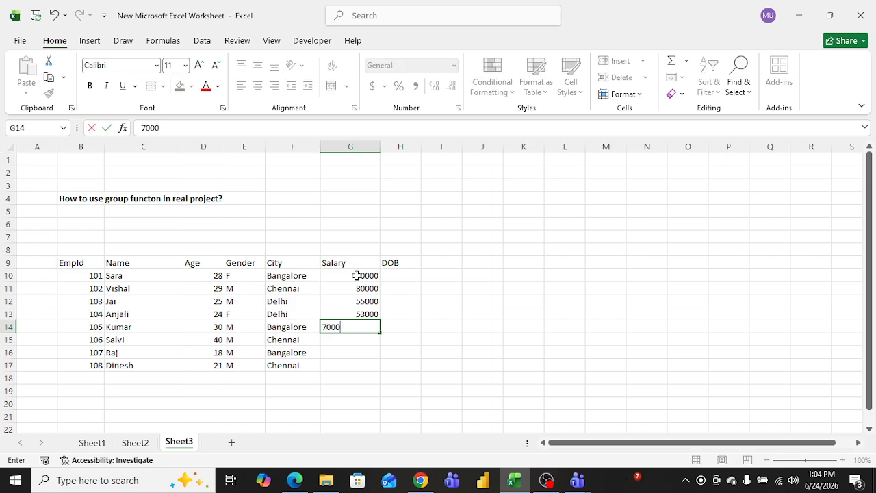
key("Return")
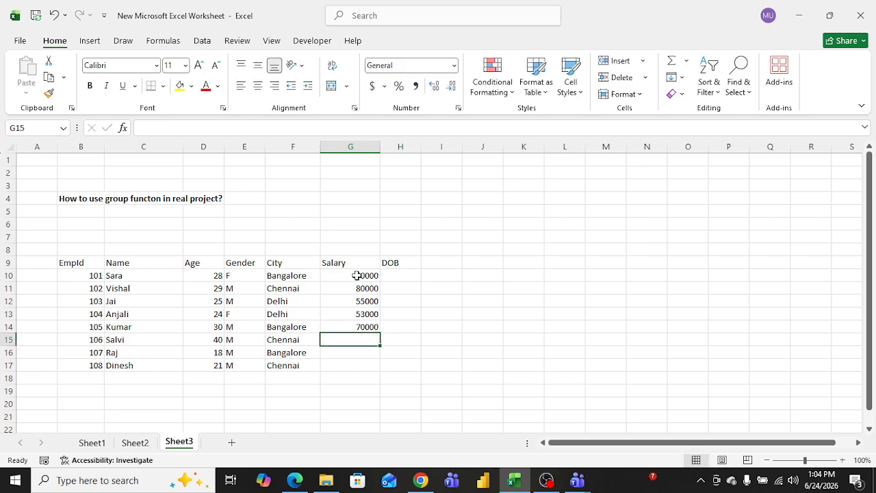
type("75000")
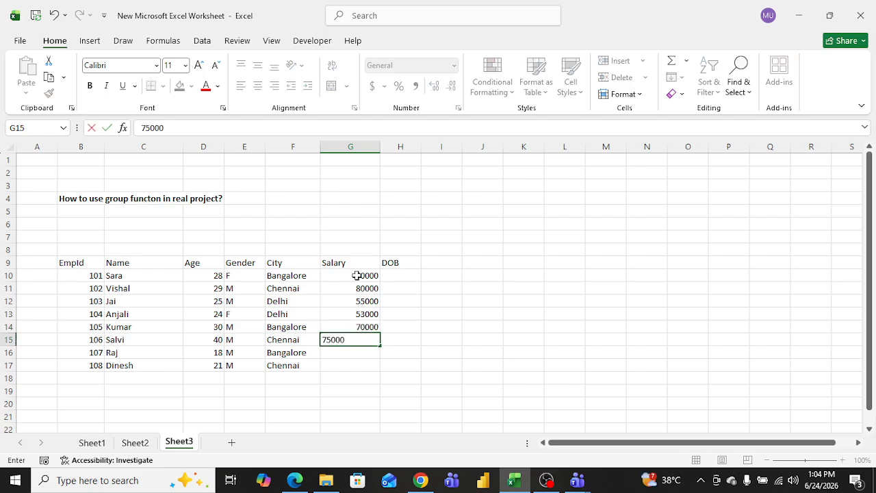
key("Return")
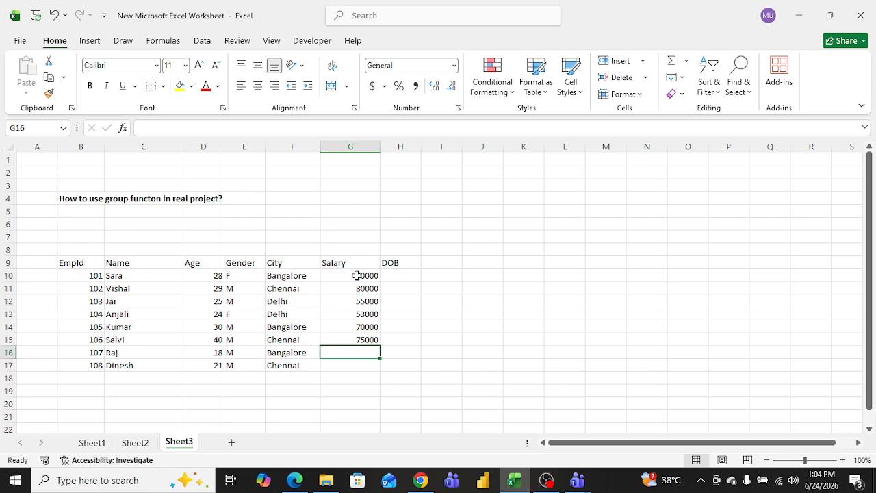
type("68000")
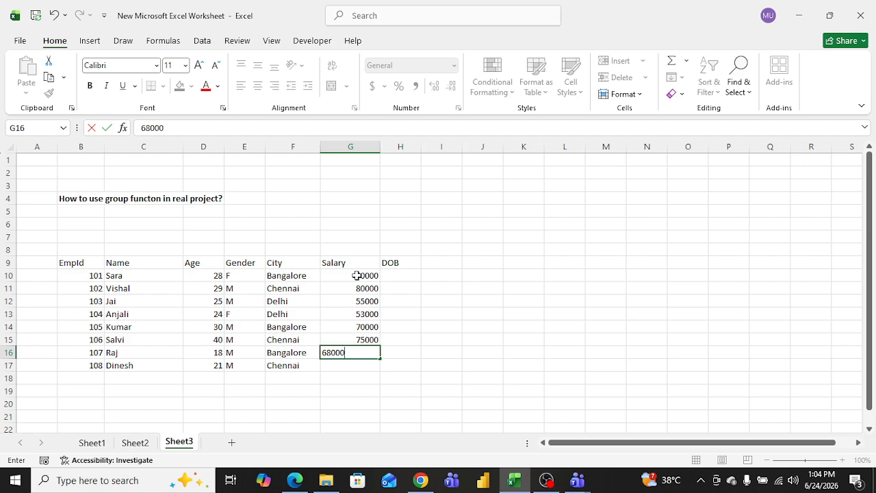
key("Return")
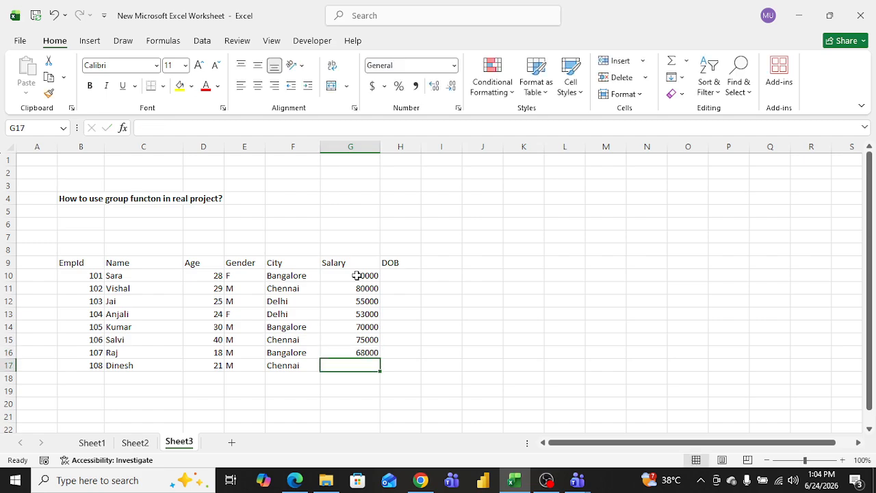
type("59000")
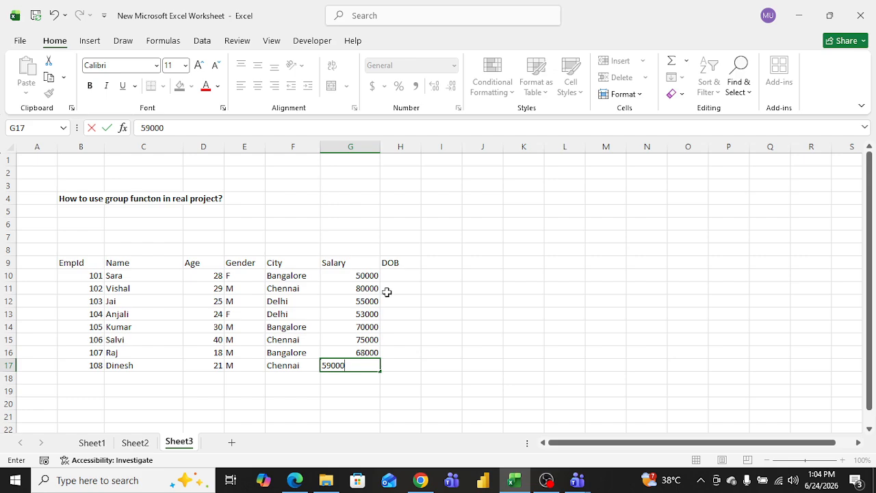
left_click(405, 303)
Step: Delete the DOB header from H9
left_click(410, 278)
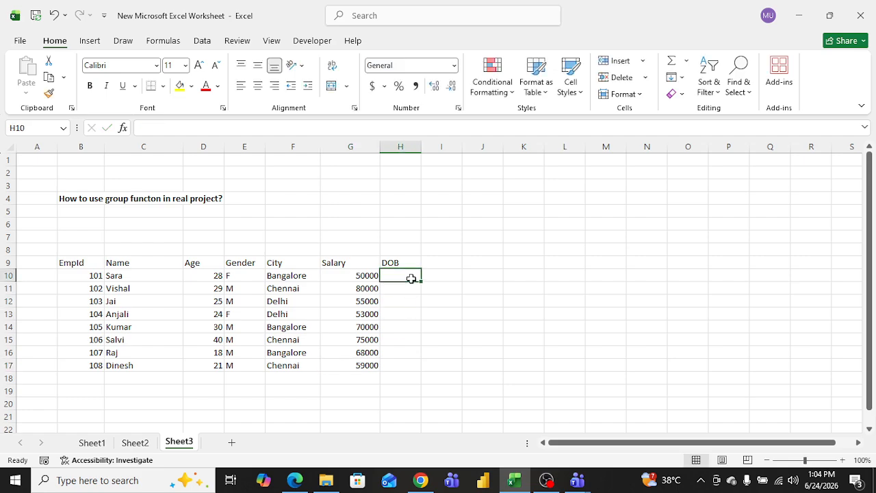
left_click(401, 147)
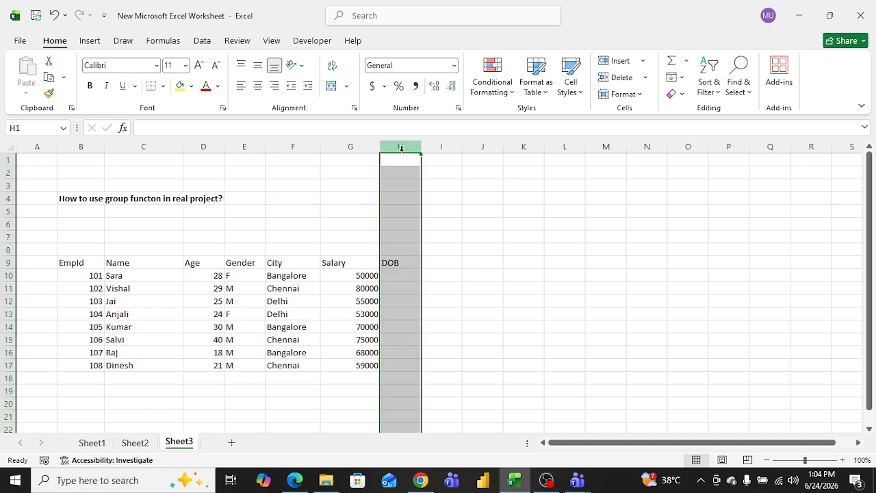
left_click(400, 263)
key("Delete")
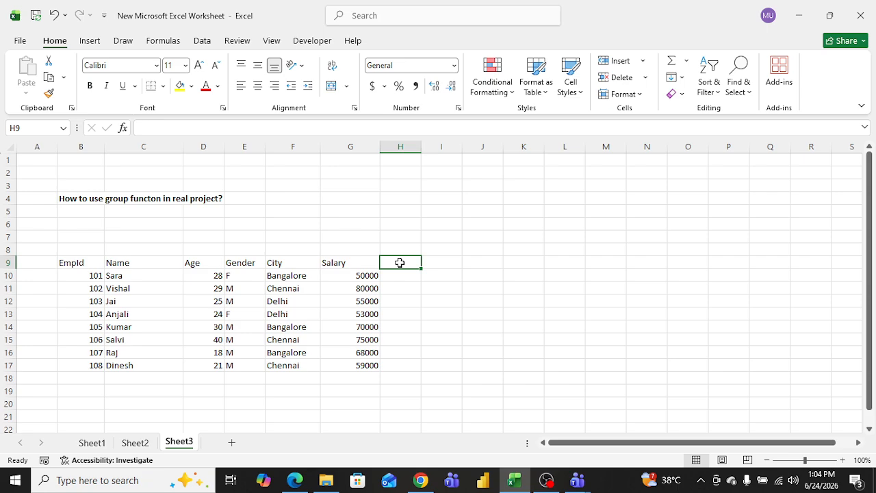
left_click(440, 340)
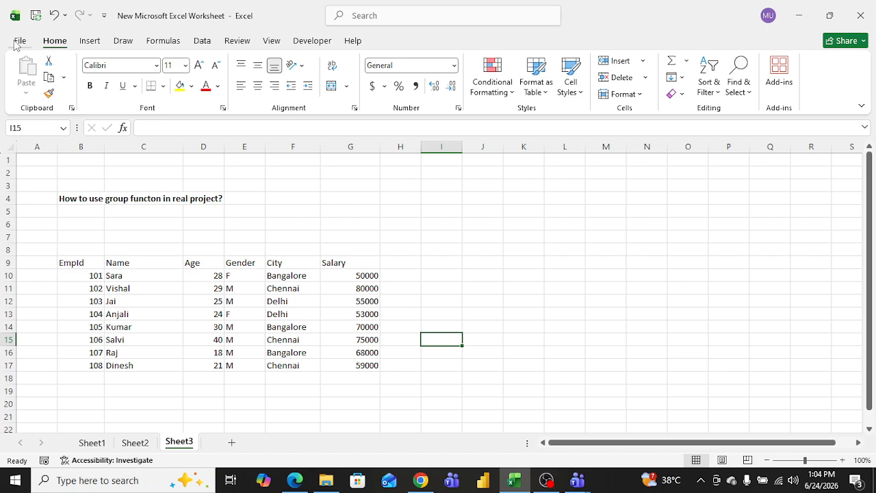
left_click(128, 239)
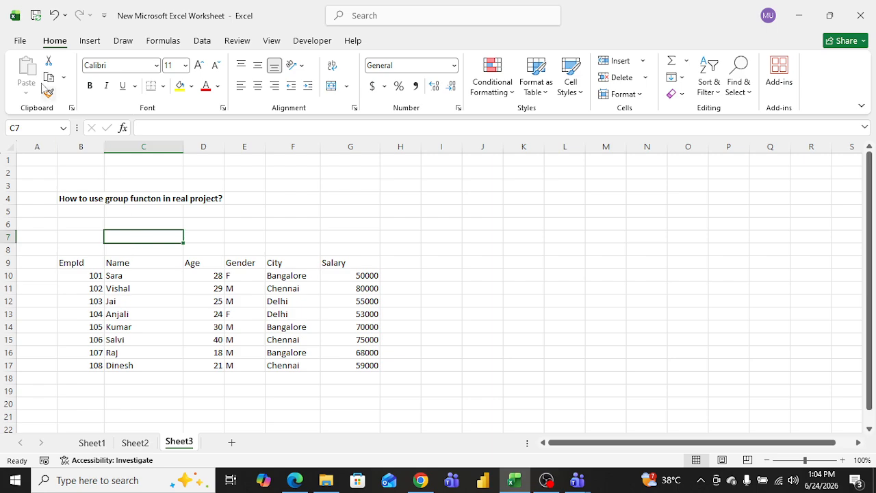
left_click(174, 248)
left_click(419, 274)
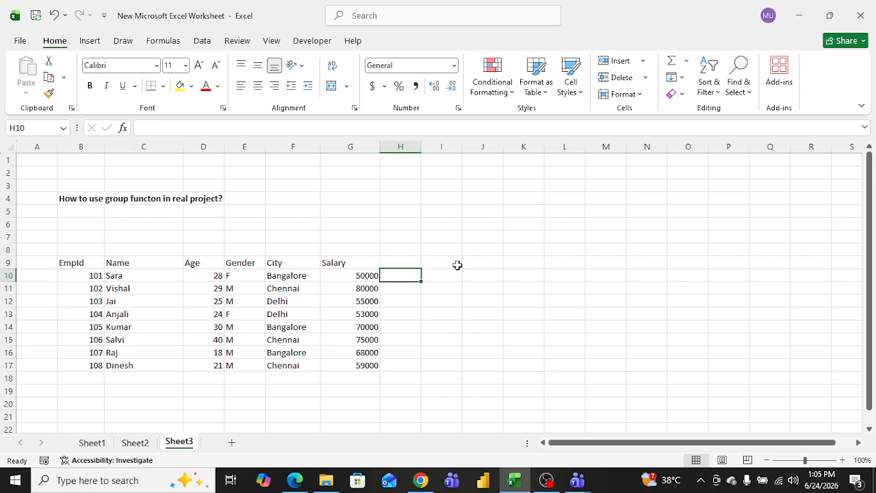
left_click_drag(110, 263, 116, 361)
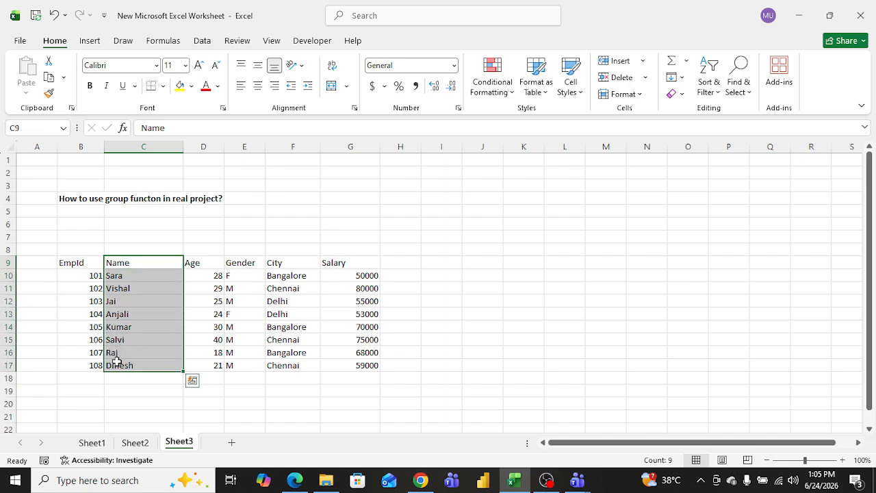
left_click(527, 262)
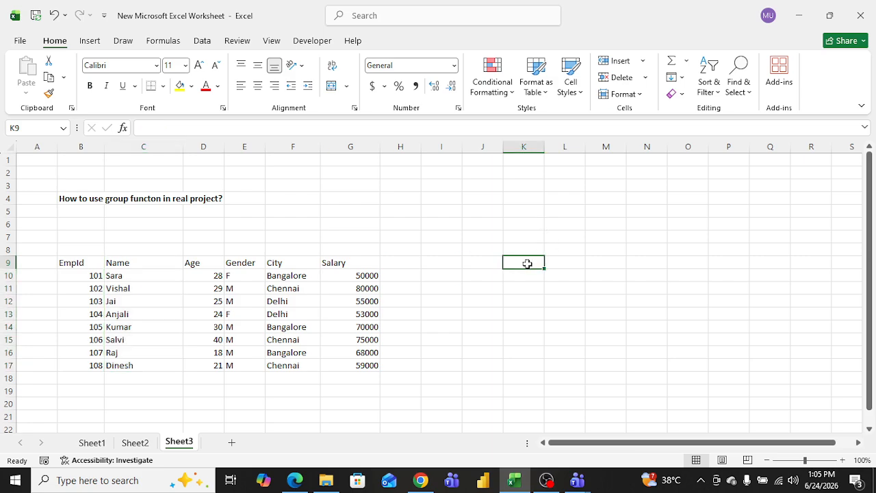
left_click_drag(137, 264, 134, 365)
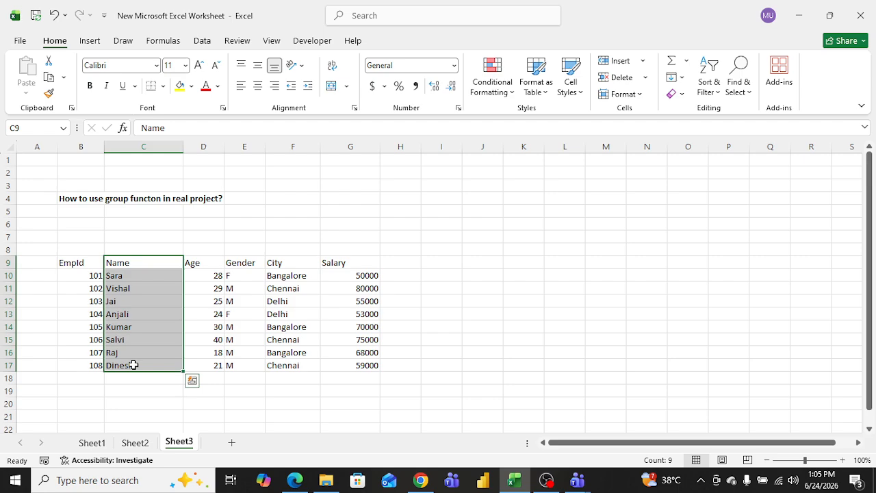
left_click(65, 77)
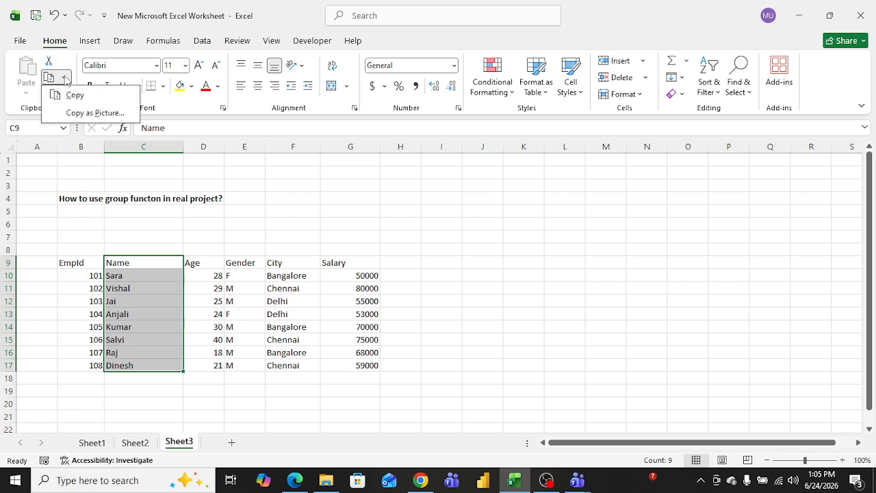
left_click(66, 80)
left_click(65, 79)
left_click(65, 80)
left_click(64, 79)
left_click(75, 95)
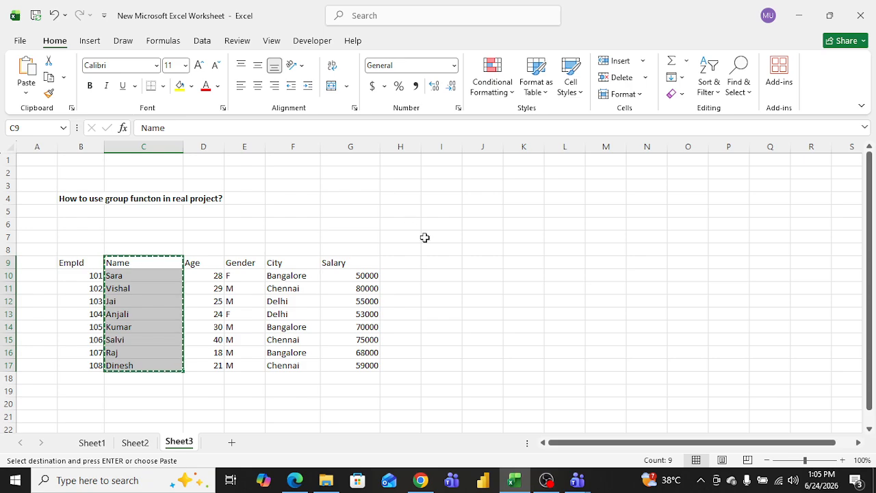
left_click(482, 263)
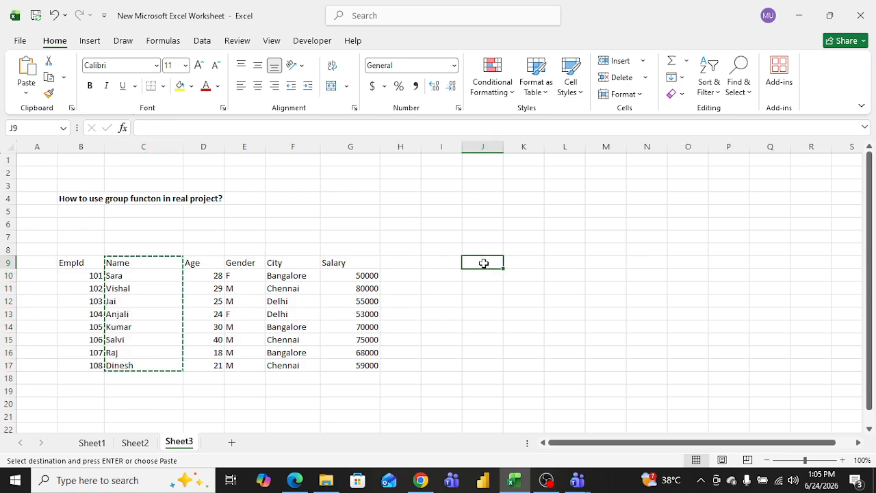
left_click(26, 94)
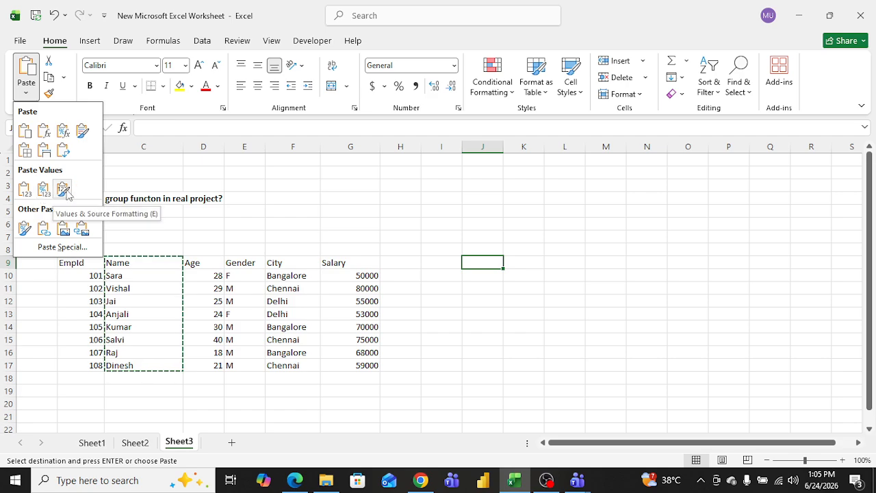
left_click(29, 68)
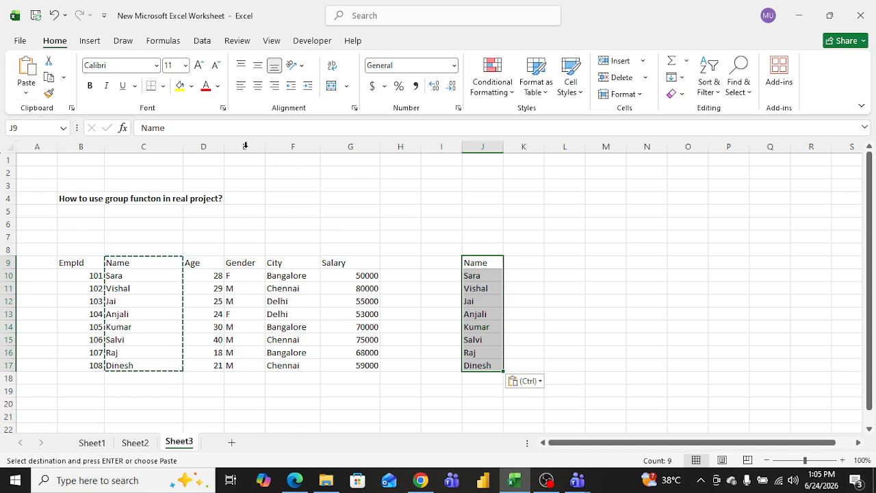
key("Delete")
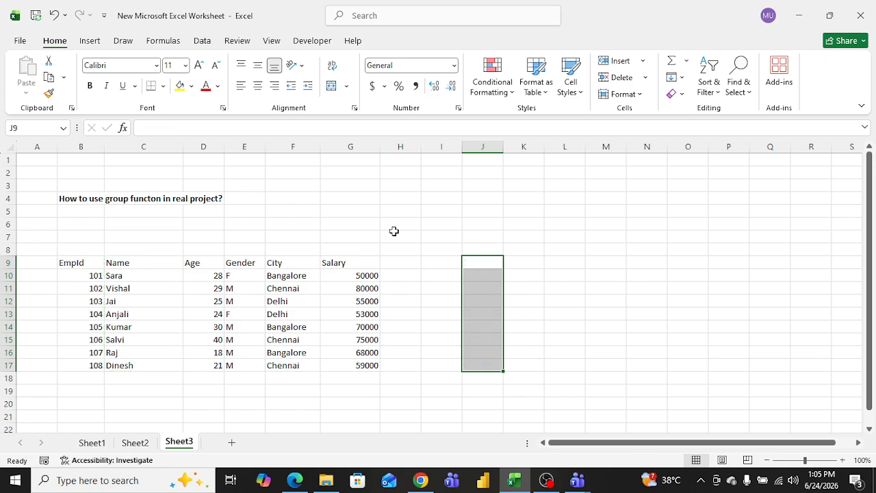
left_click(351, 220)
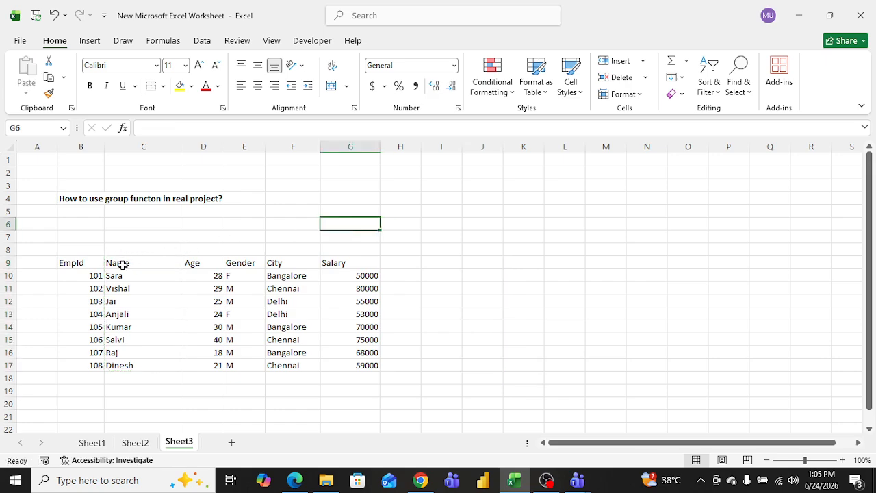
Step: Make the EmpId values in B10 to B17 bold
left_click_drag(94, 276, 94, 363)
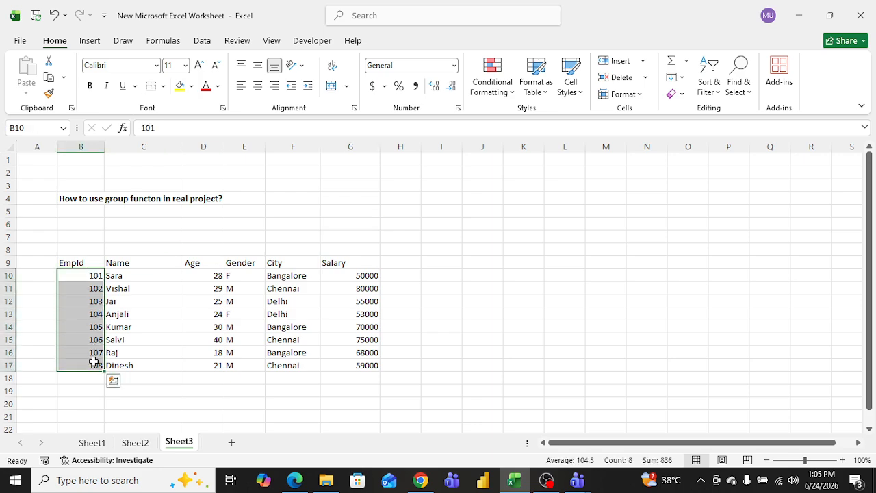
left_click(90, 86)
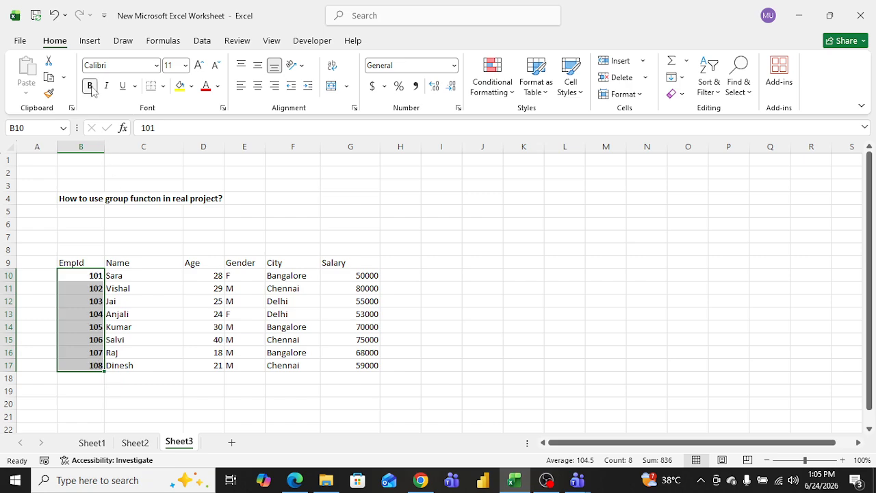
Step: Copy the EmpId cells' formatting with Format Painter onto the empty cells of column I, rows 8 to 16
left_click_drag(122, 275, 123, 351)
left_click_drag(92, 275, 92, 364)
left_click(49, 94)
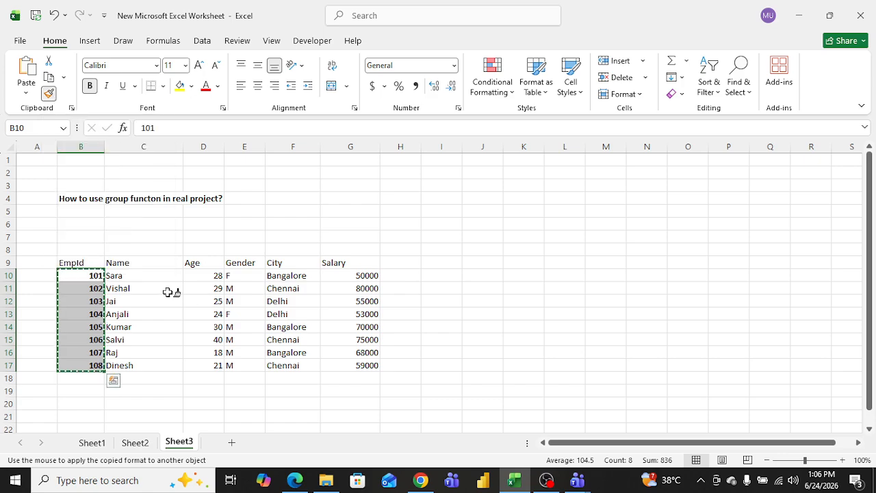
left_click_drag(423, 342, 422, 250)
left_click(471, 223)
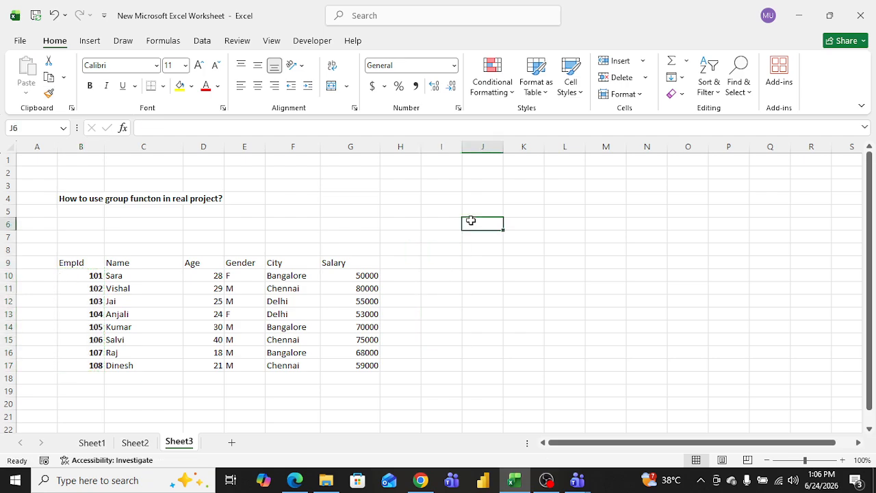
Step: Enter the labels Group in K6 and Clipboard in K7
left_click(512, 222)
type("Group")
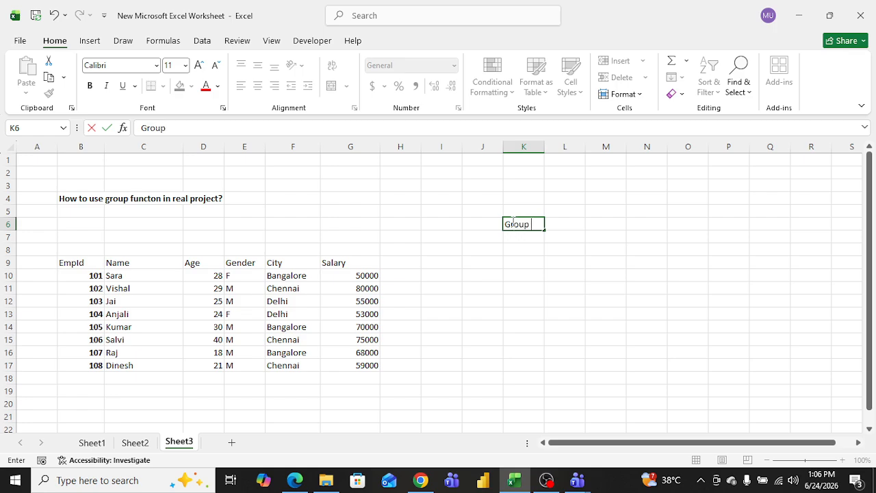
key("Return")
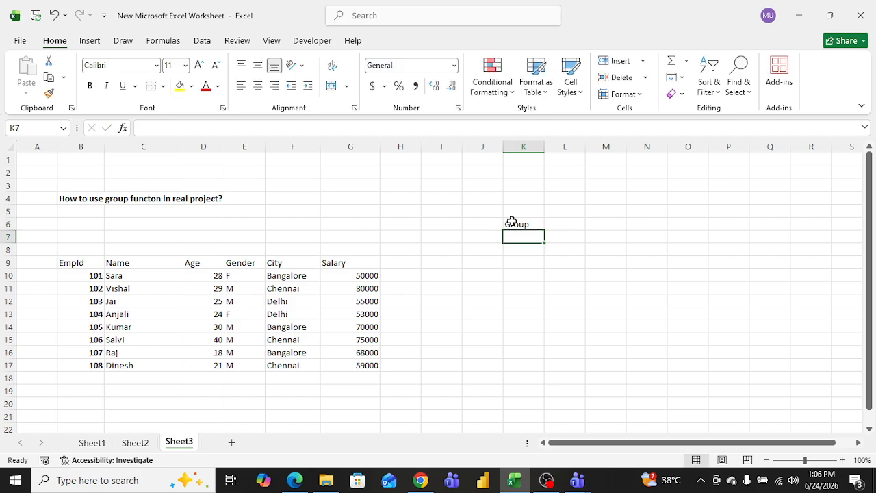
type("Clip")
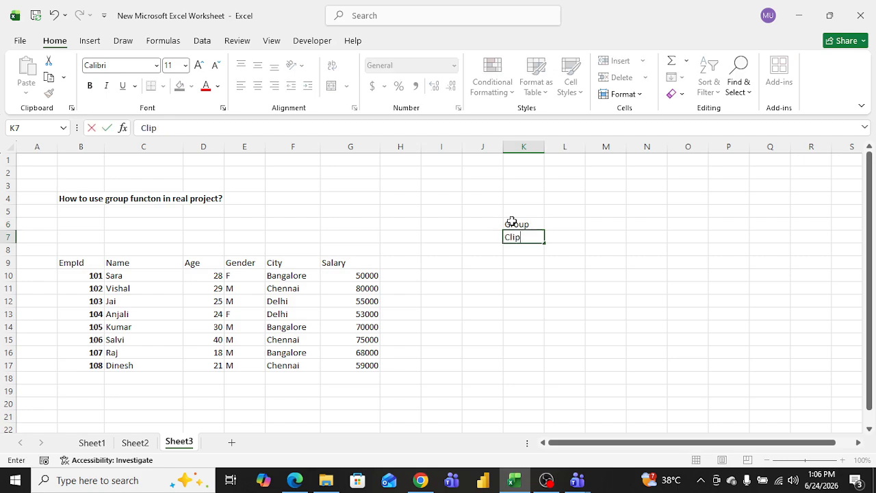
type("board")
key("Tab")
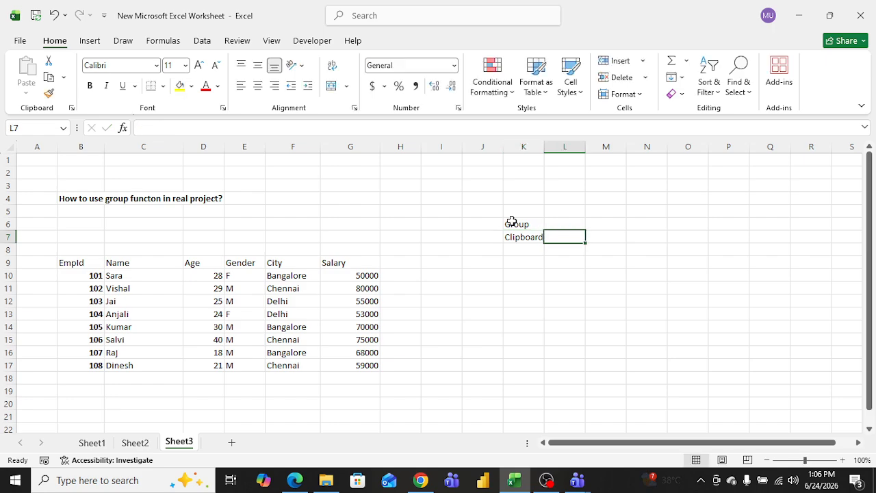
Step: Enter the labels cut, paste and formate painter in L7, L8 and L9
type("cut")
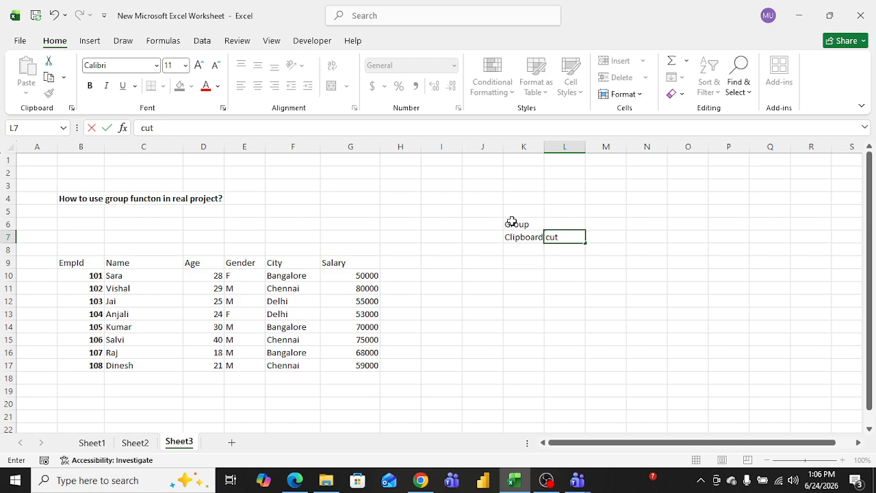
key("Return")
type("pa")
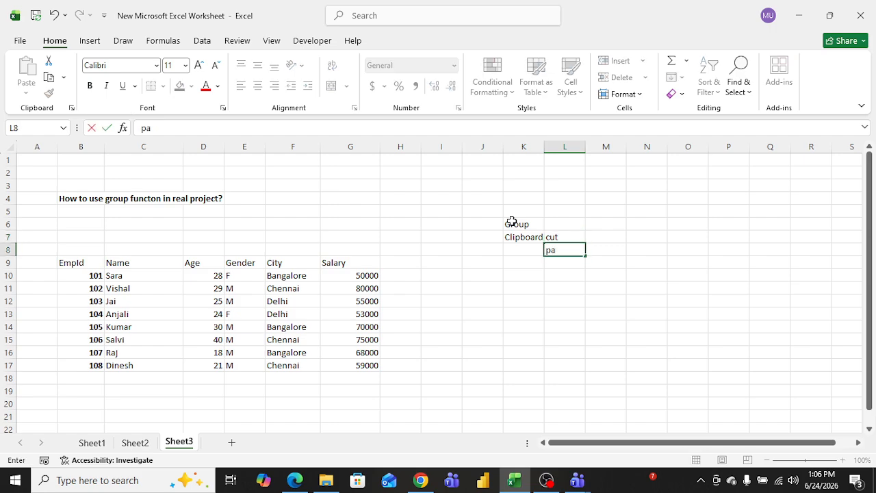
type("ste")
key("Return")
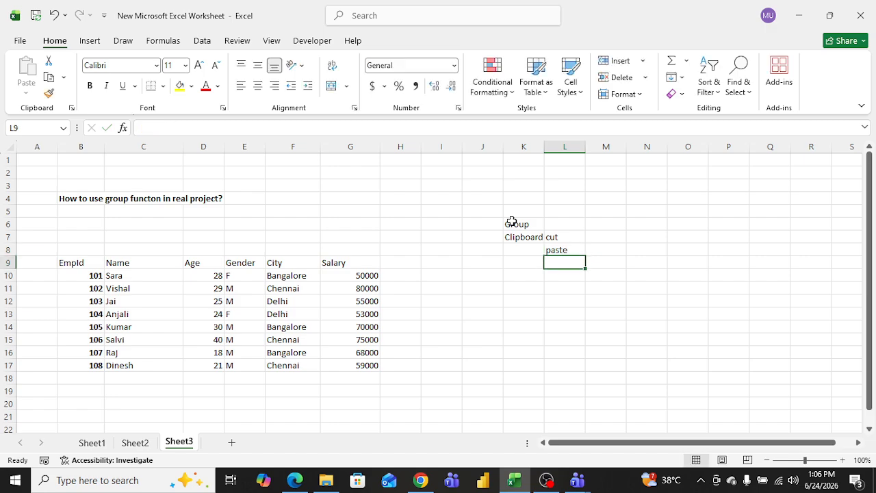
type("fo")
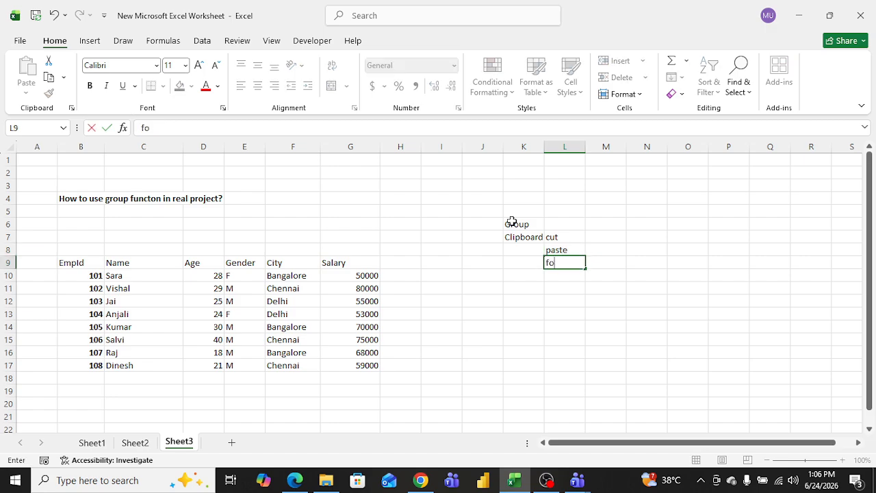
type("rmate pan")
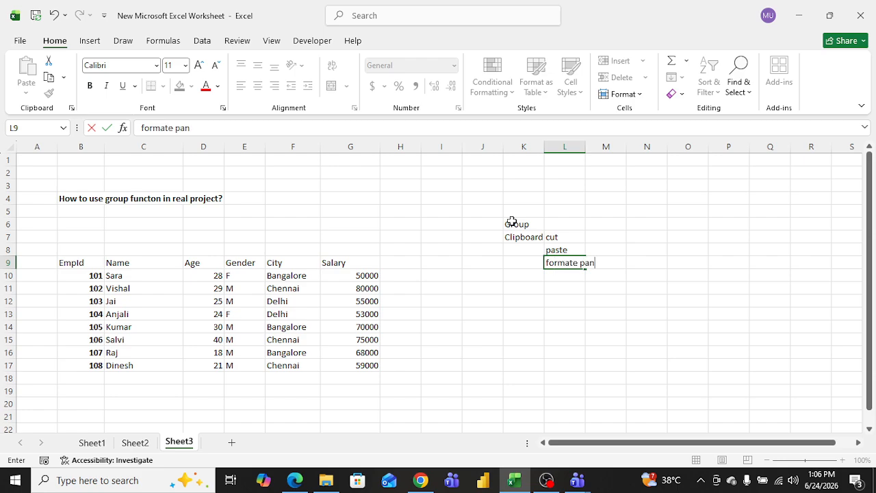
key("BackSpace")
type("inter")
left_click(525, 281)
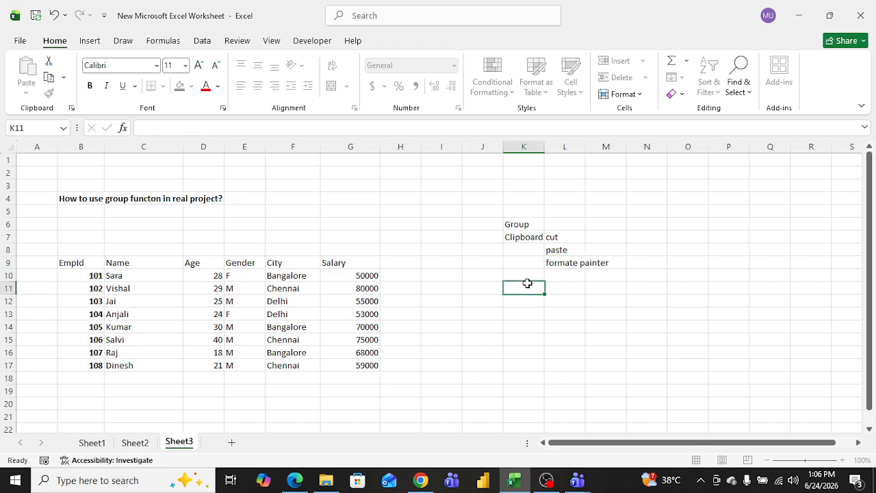
Step: Copy the EmpId cells' formatting with Format Painter onto the Name column cells from C7 to C14
left_click_drag(102, 275, 93, 363)
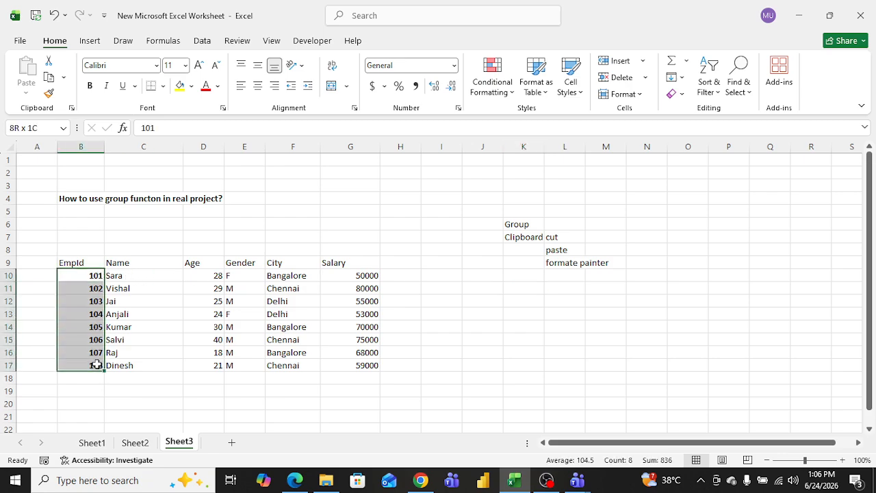
left_click(49, 93)
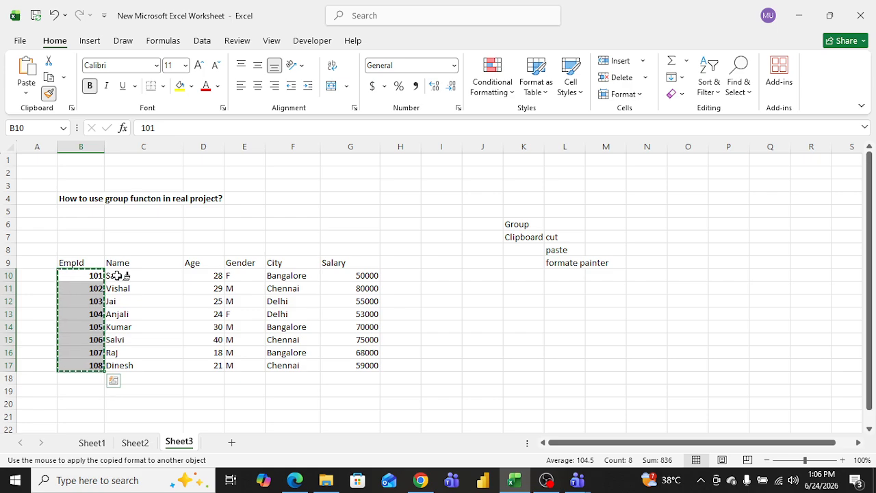
left_click(180, 235)
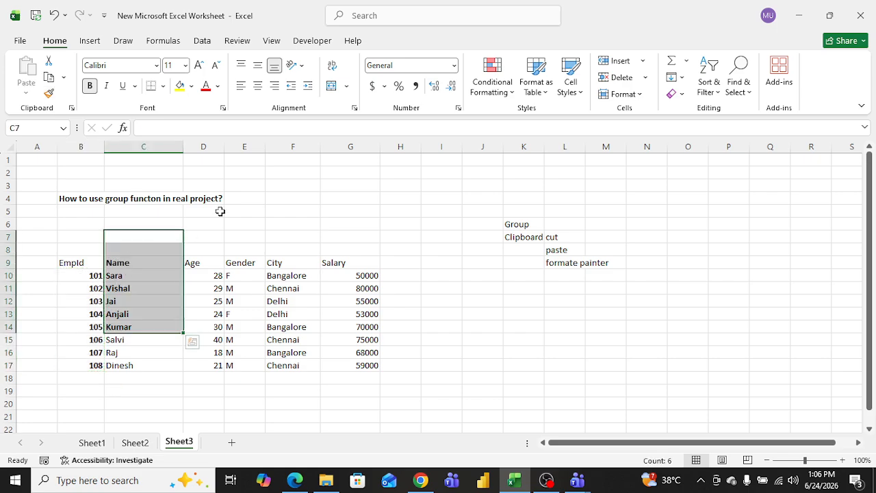
Step: Undo the Format Painter application and the labels entered in column L
key("ctrl+z")
key("ctrl+z")
left_click(153, 232)
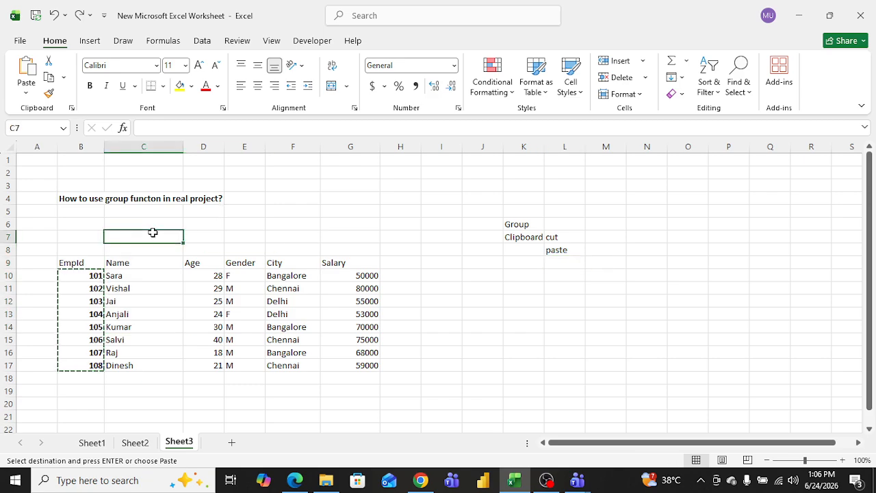
key("ctrl+z")
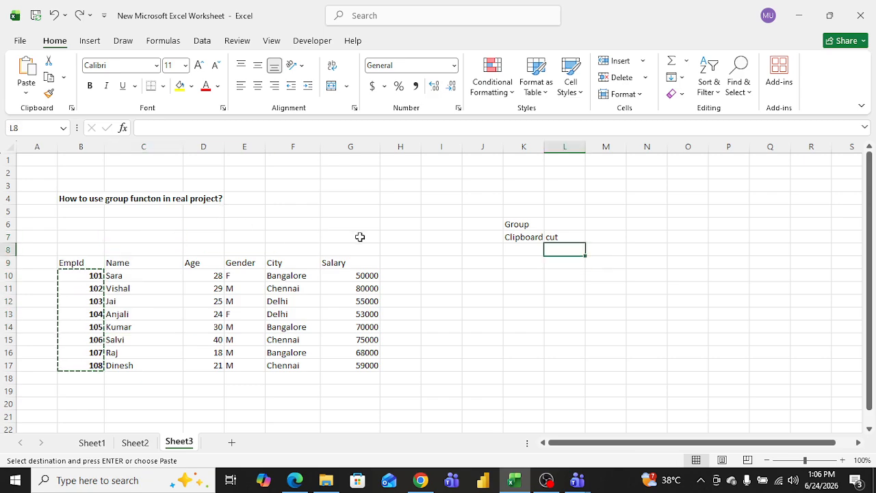
key("Up")
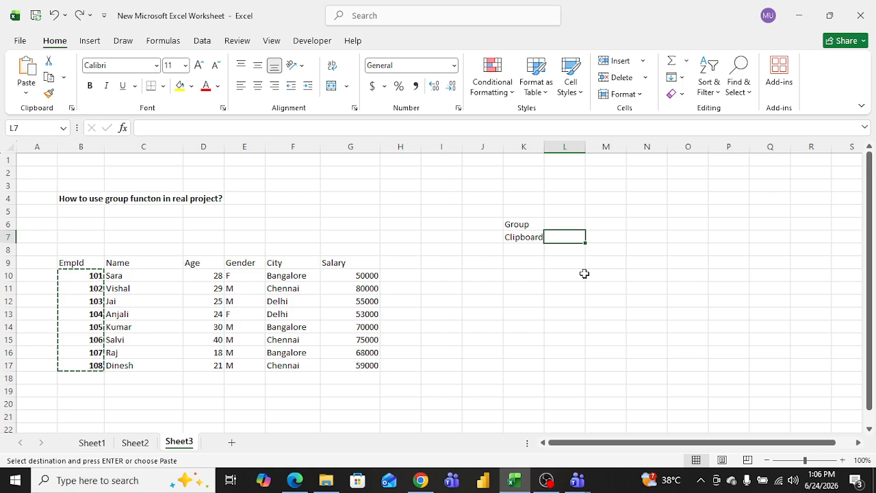
left_click(577, 297)
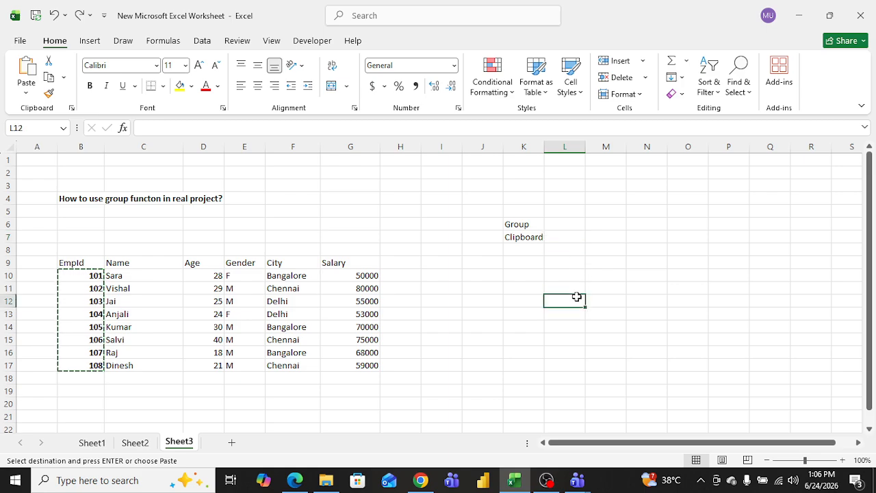
left_click(570, 239)
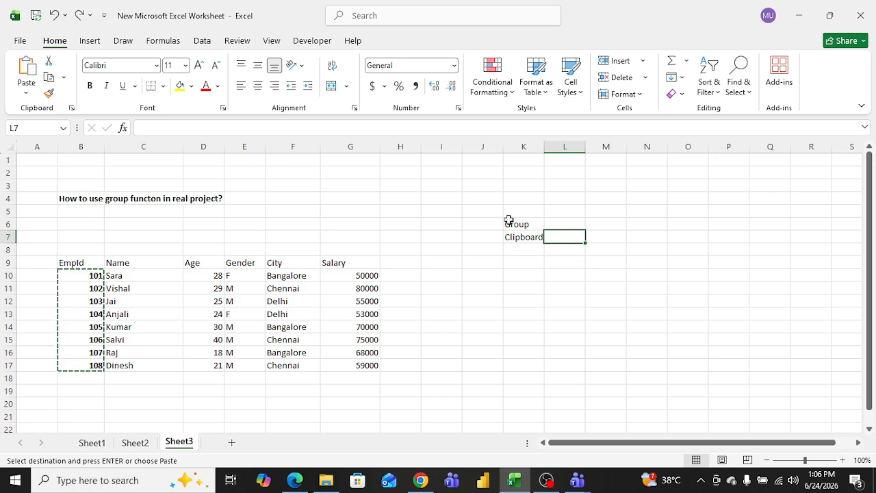
left_click(533, 250)
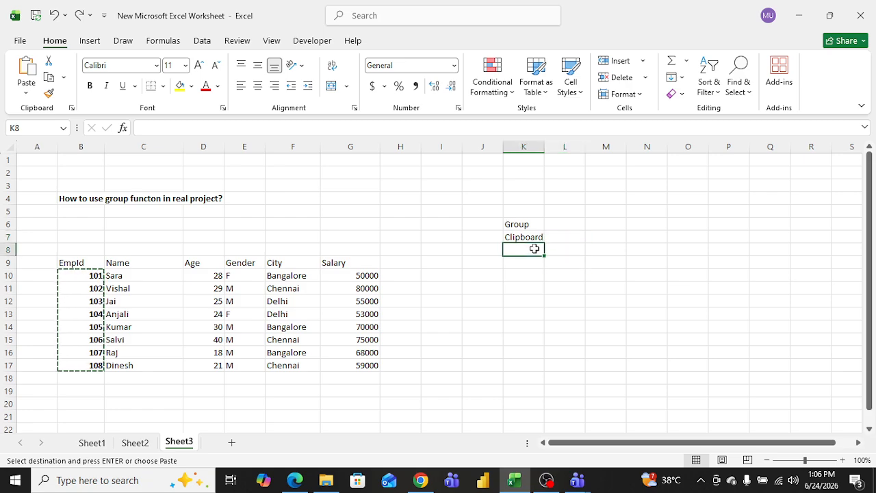
Step: Enter the labels Cut in L8 and Paste in L9
left_click(570, 251)
type("Cut")
key("Return")
type("Paste")
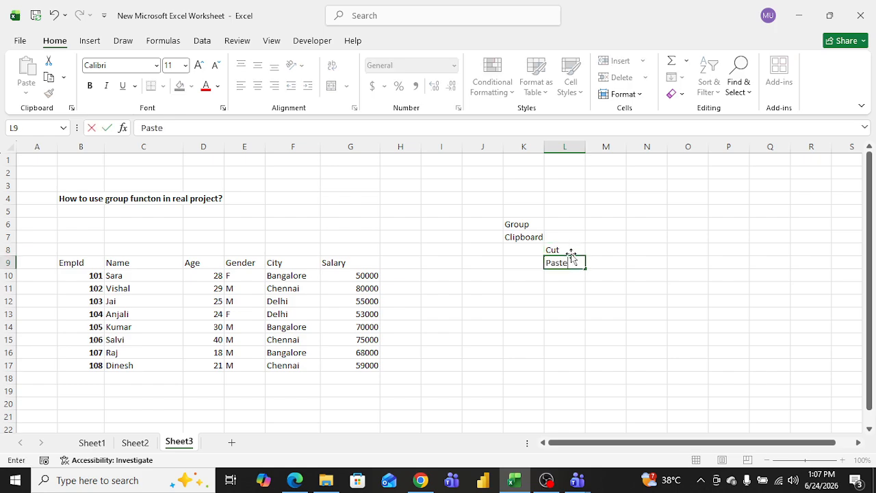
key("Return")
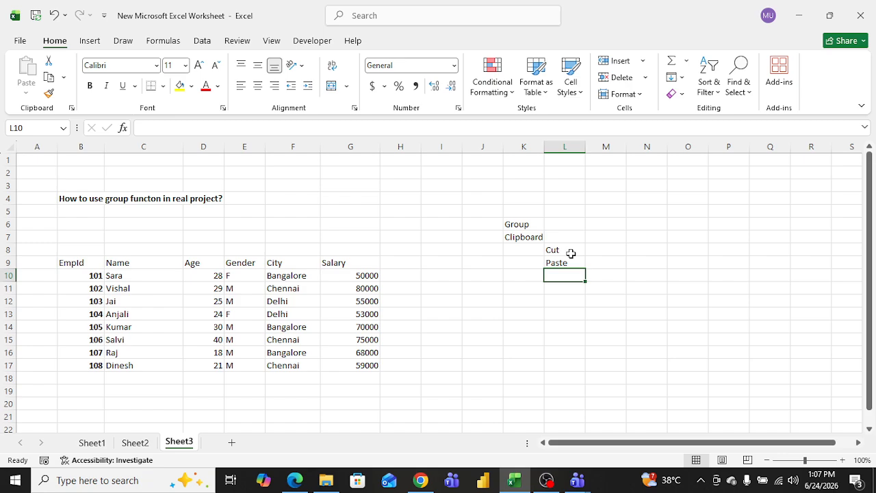
Step: Enter the label Formate Painter in L10
type("For")
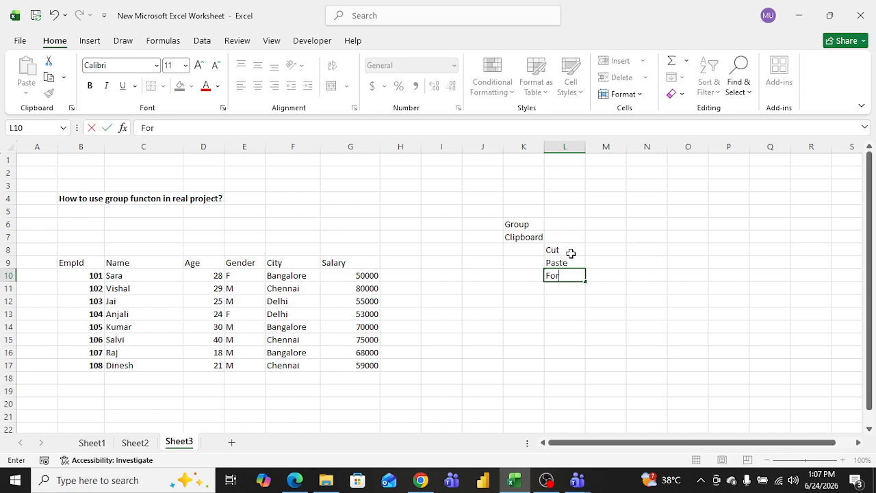
type("mate Painter")
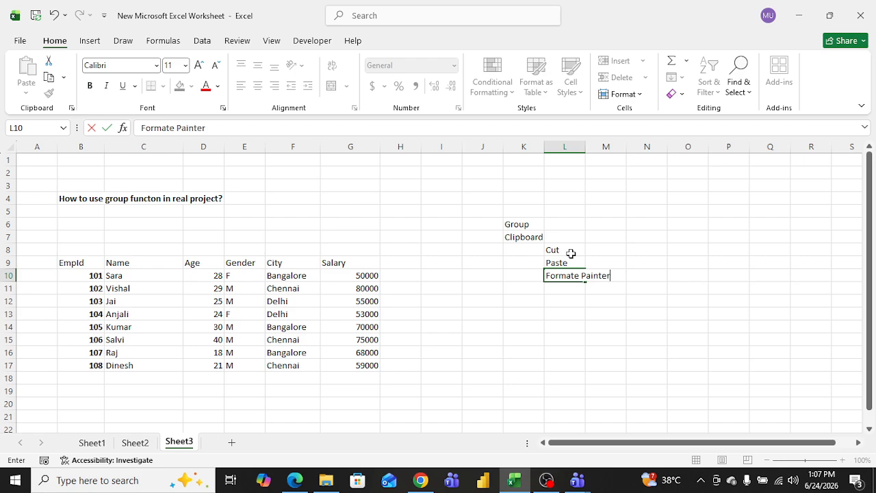
left_click(448, 287)
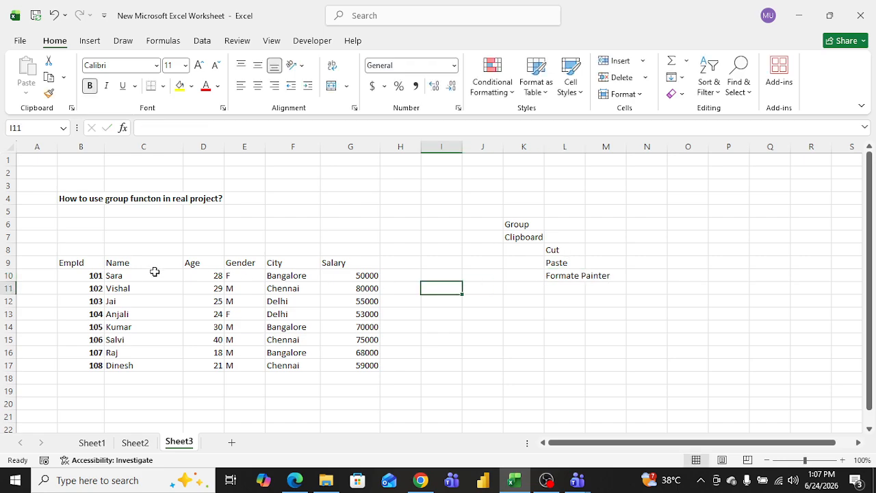
Step: Make the names Sara and Vishal in C10 and C11 bold
left_click(131, 279)
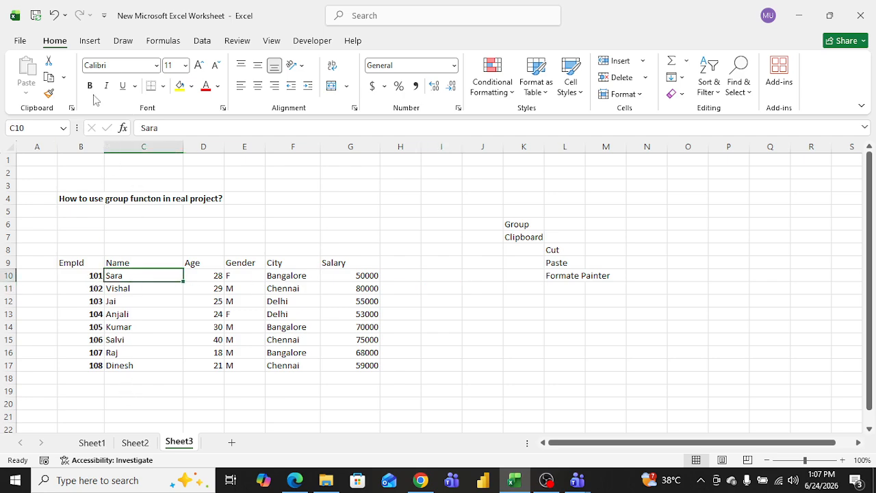
left_click(89, 86)
left_click(132, 287)
left_click(90, 86)
left_click(147, 234)
Step: Copy the EmpId cells' formatting with Format Painter onto the names in C10 to C17
left_click_drag(96, 277, 92, 364)
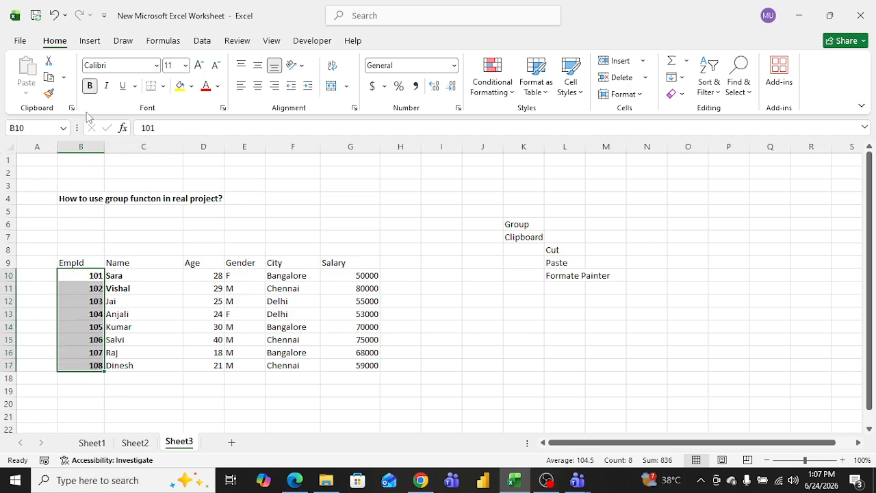
left_click(49, 94)
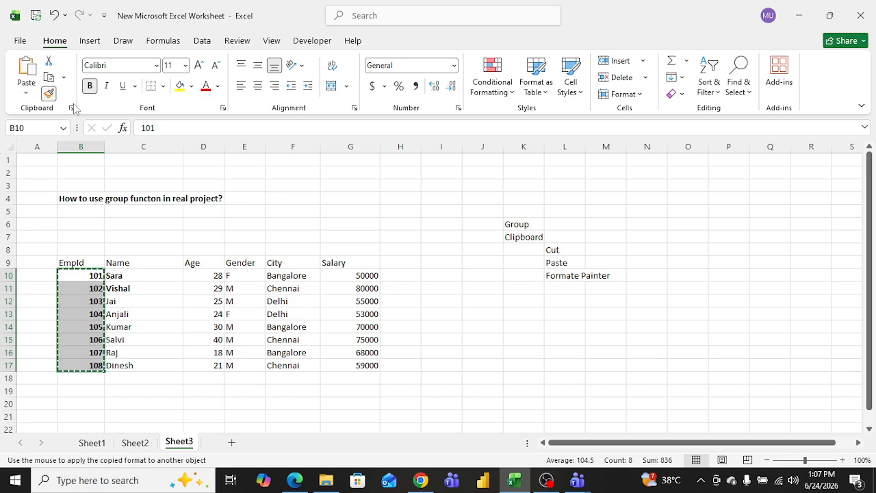
left_click_drag(117, 276, 119, 364)
left_click(207, 209)
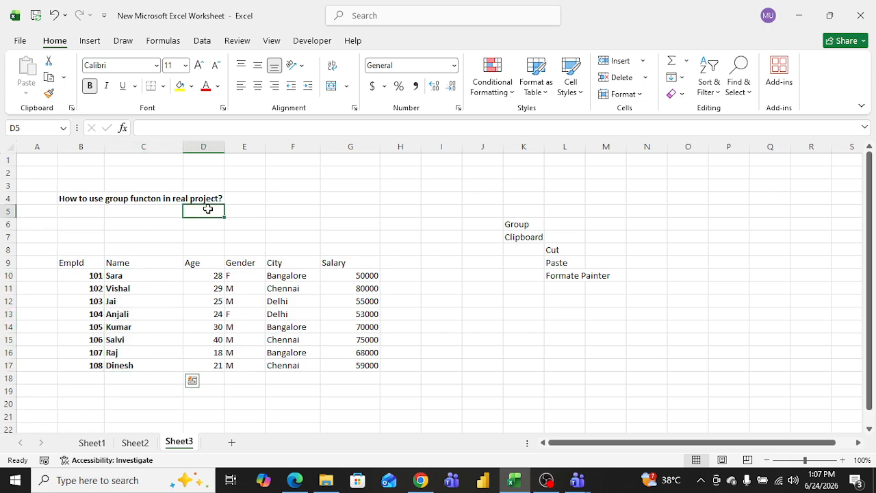
Step: Set the font size of the ages in D11 to D14 to 8
left_click_drag(120, 275, 119, 364)
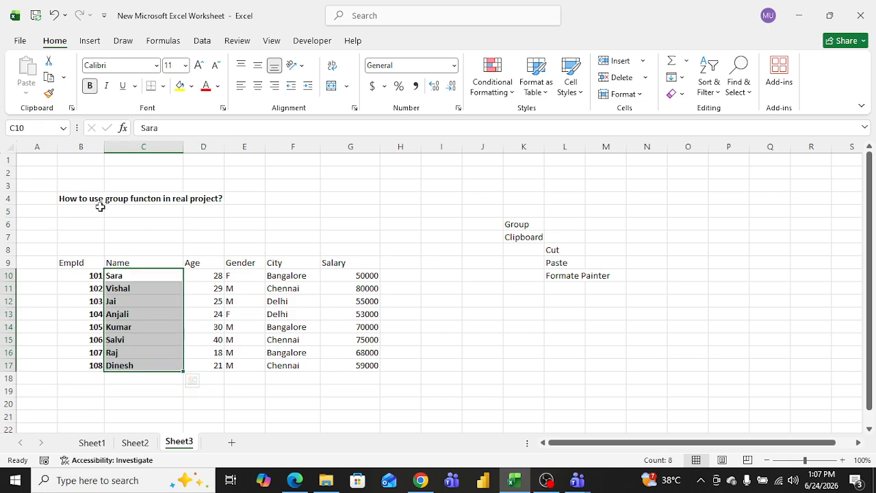
left_click(210, 246)
left_click(218, 276)
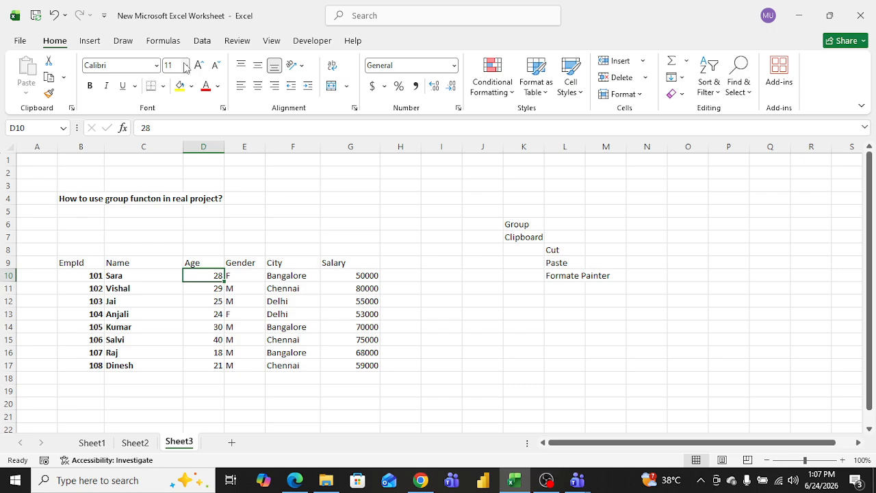
left_click_drag(216, 288, 217, 321)
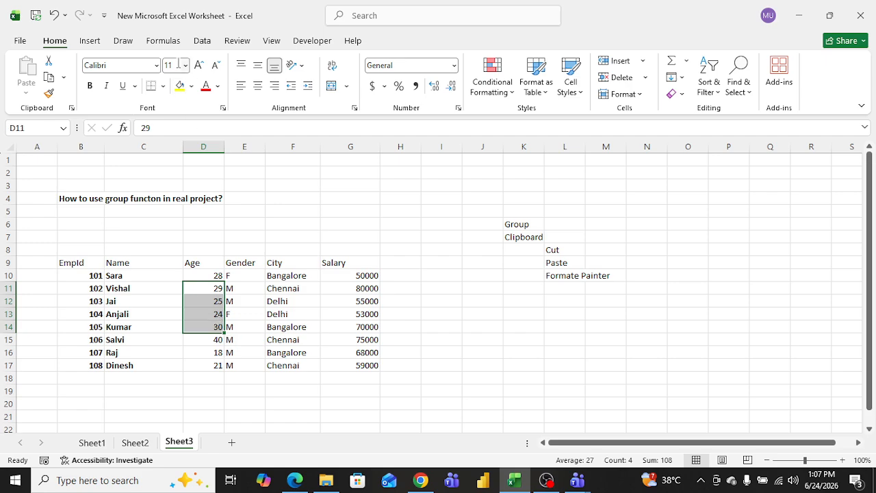
left_click(188, 67)
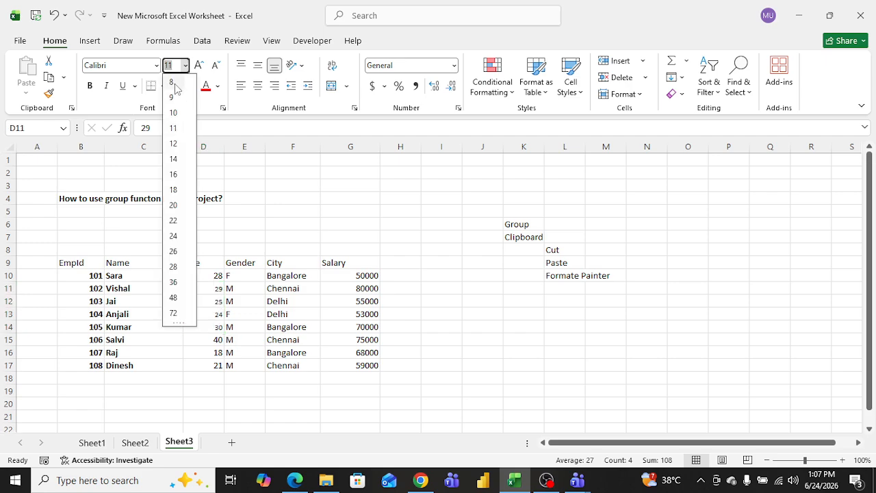
left_click(172, 82)
left_click(286, 216)
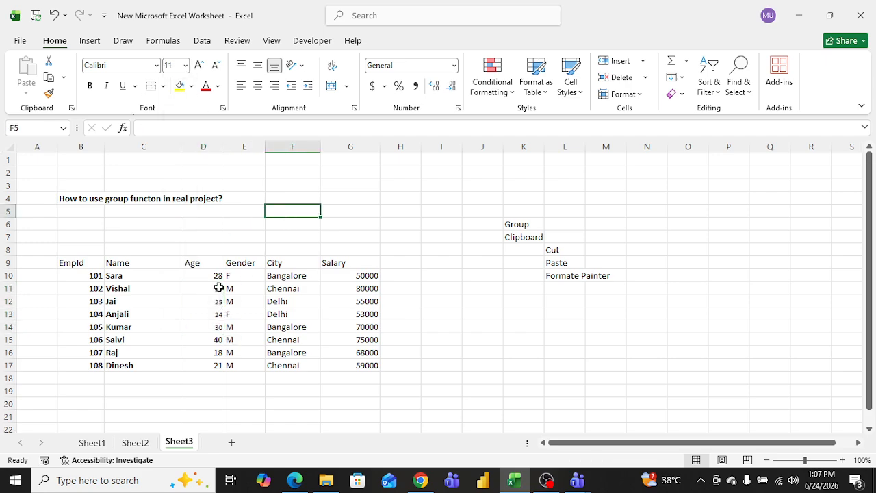
left_click(218, 288)
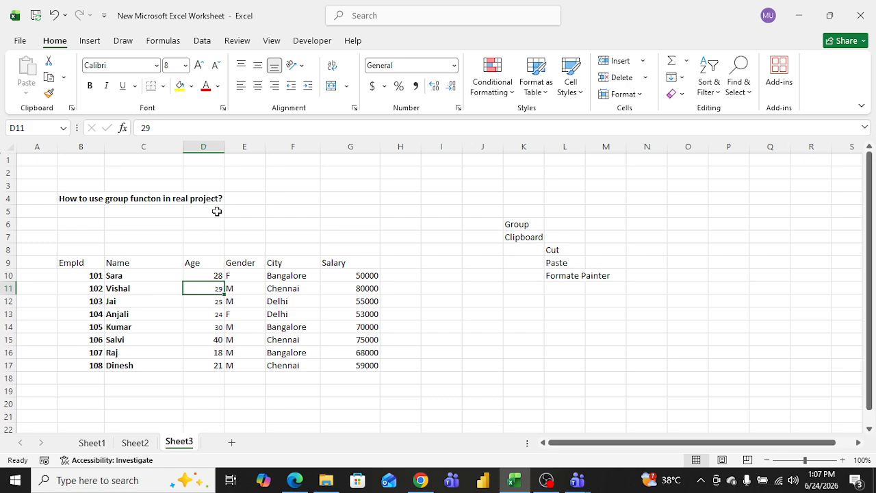
left_click(214, 275)
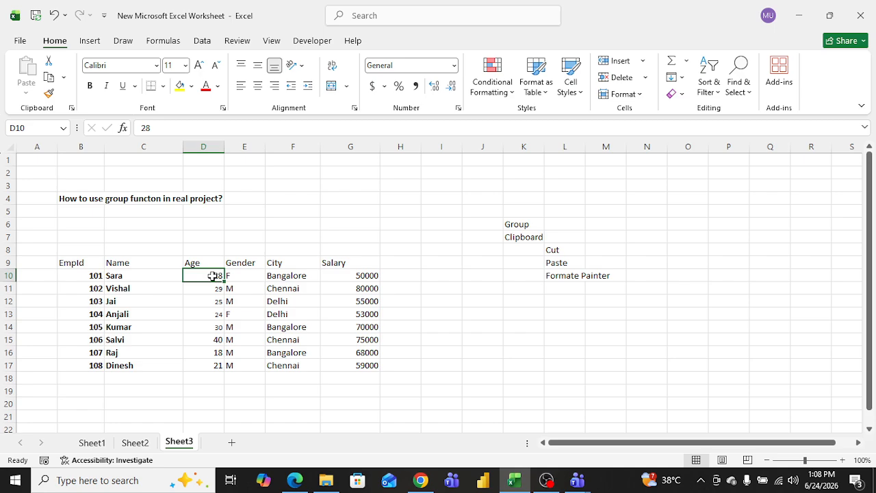
Step: Copy the formatting of the age in D10 onto the ages in D11 to D14 with Format Painter
left_click(48, 93)
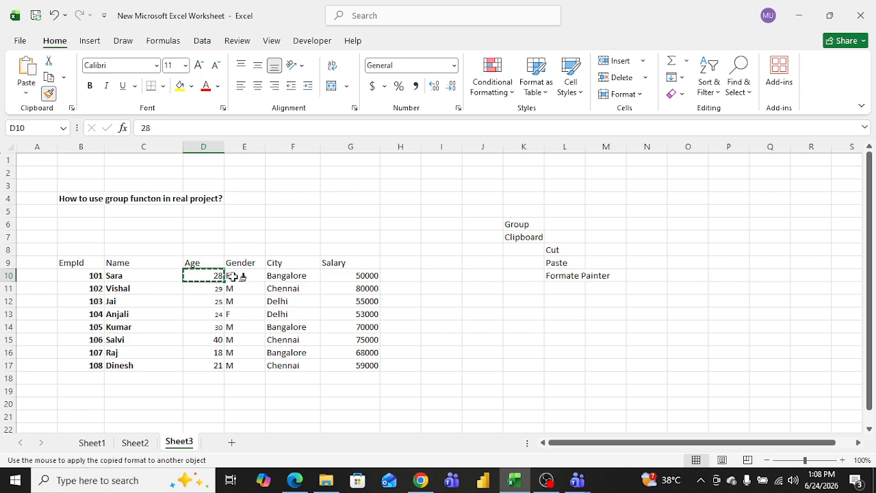
left_click_drag(218, 288, 218, 327)
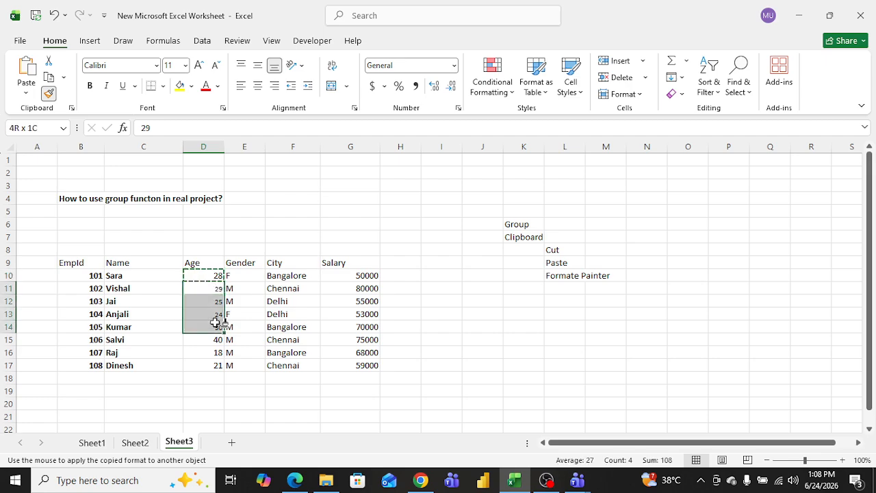
left_click(289, 241)
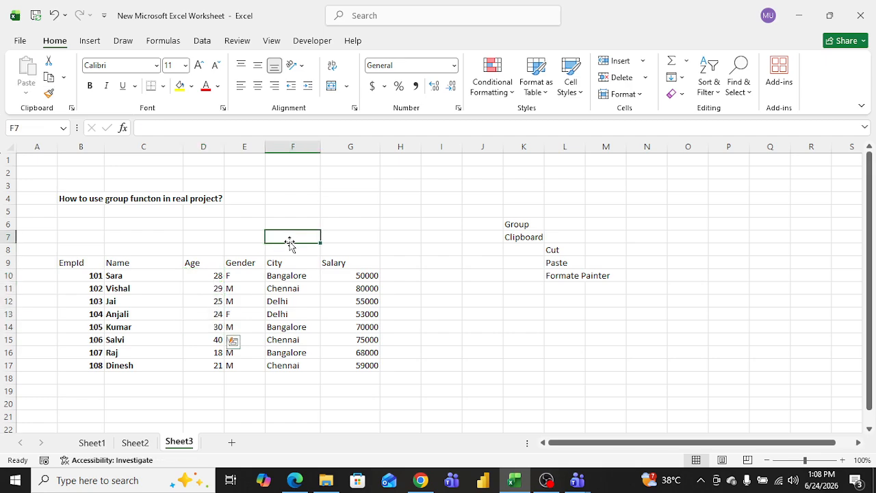
Step: Change the font of Bangalore in F10 to Algerian
left_click(157, 68)
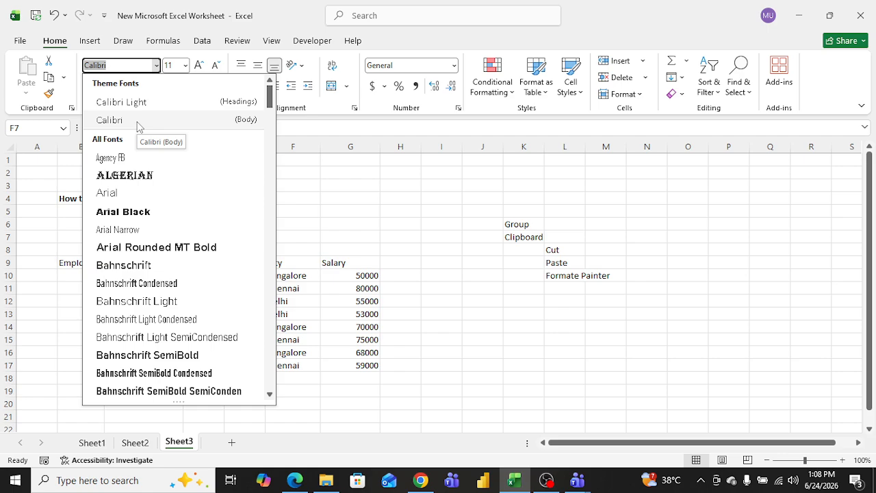
left_click(140, 250)
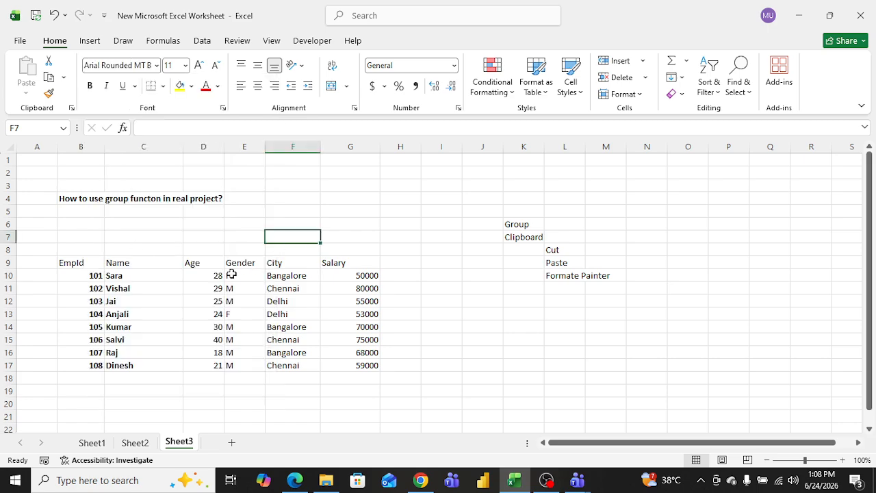
left_click(280, 277)
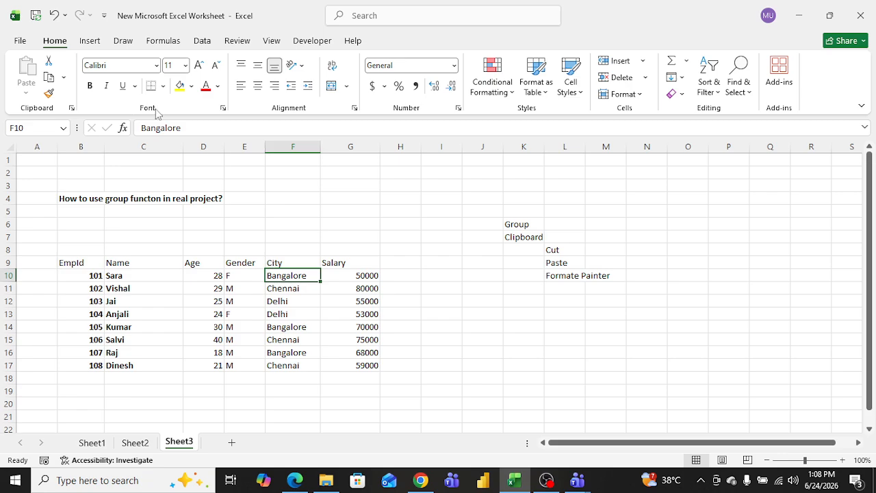
left_click(156, 67)
left_click(127, 173)
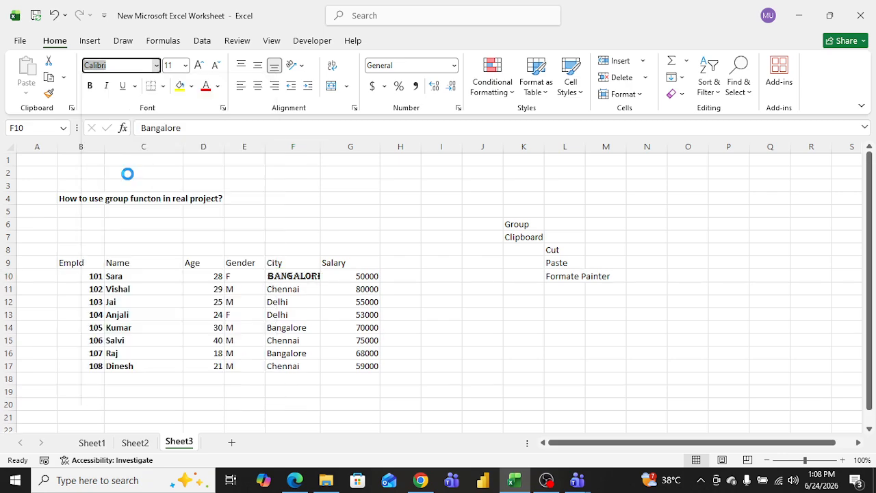
left_click(337, 216)
Step: Compare the formatting of the City cells F10 and F11
left_click(284, 290)
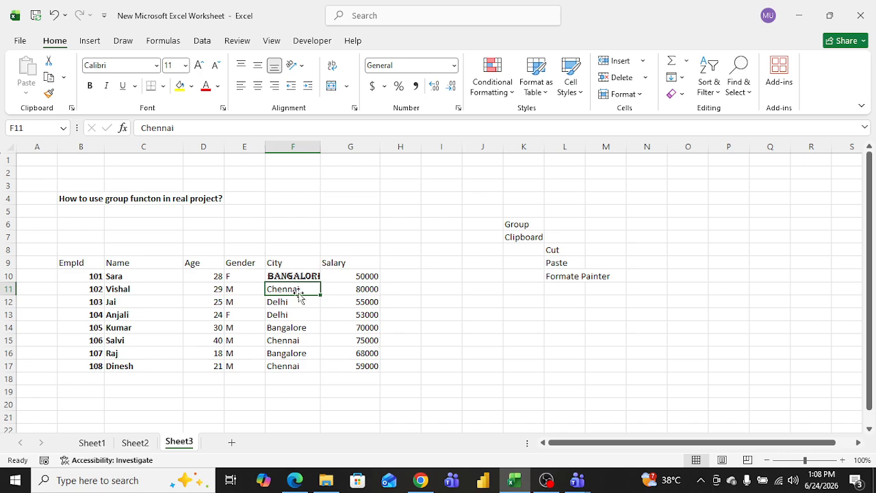
left_click(289, 301)
left_click(312, 276)
left_click(300, 288)
left_click(307, 275)
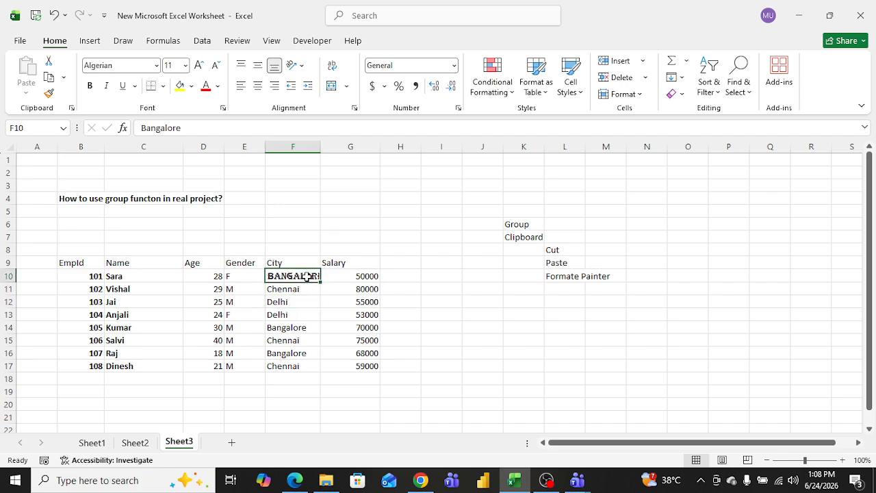
left_click(296, 291)
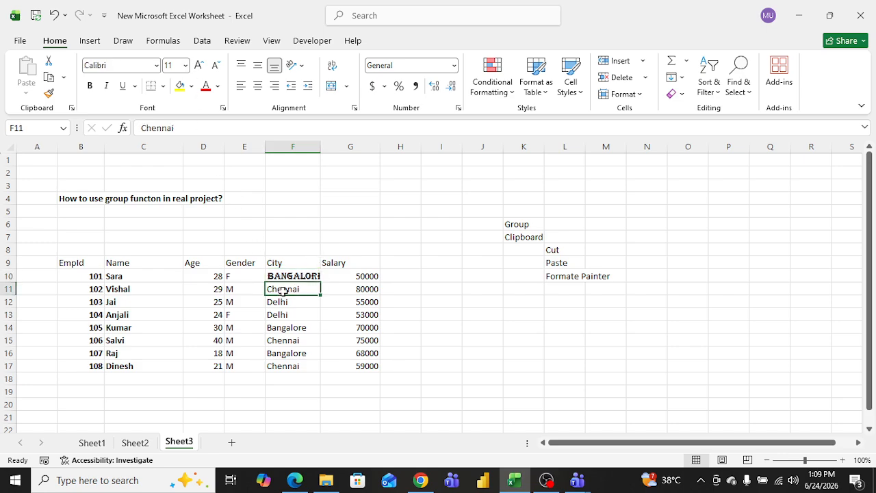
Step: Copy the formatting of Chennai in F11 onto Bangalore in F10 with Format Painter
left_click(49, 93)
left_click(297, 272)
left_click(364, 226)
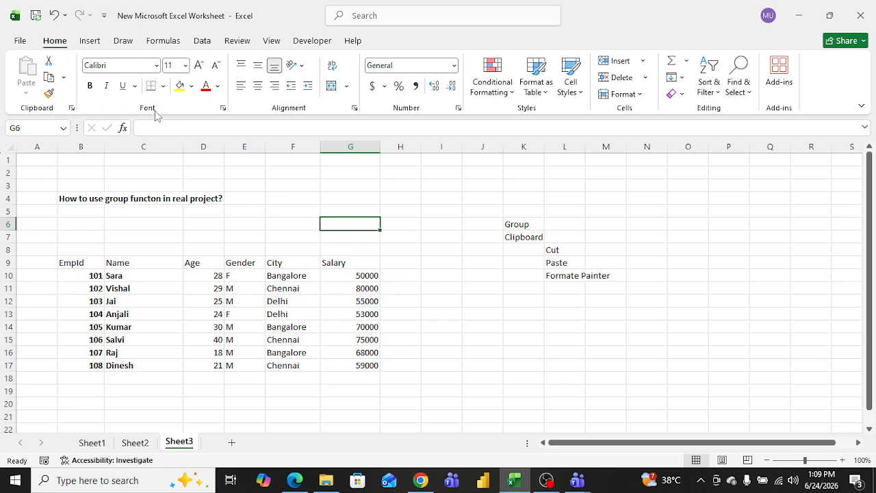
left_click(261, 238)
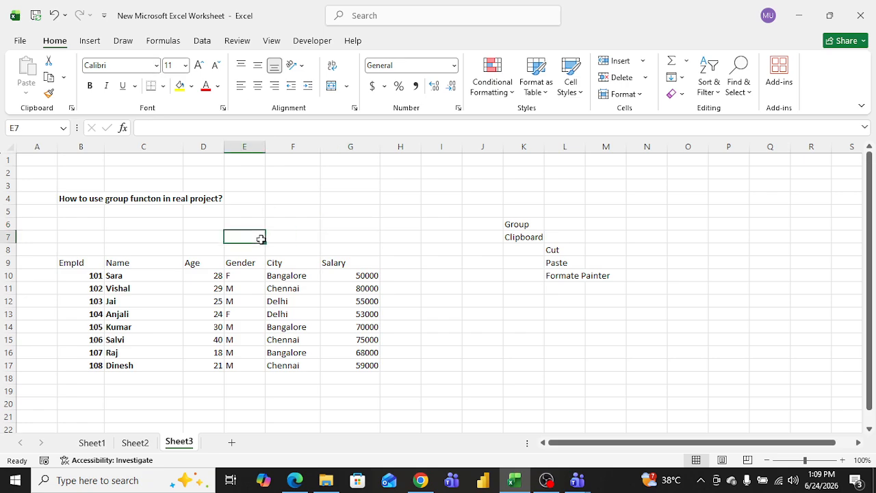
Step: Center-align the whole employee table from B9 to G17
left_click(118, 277)
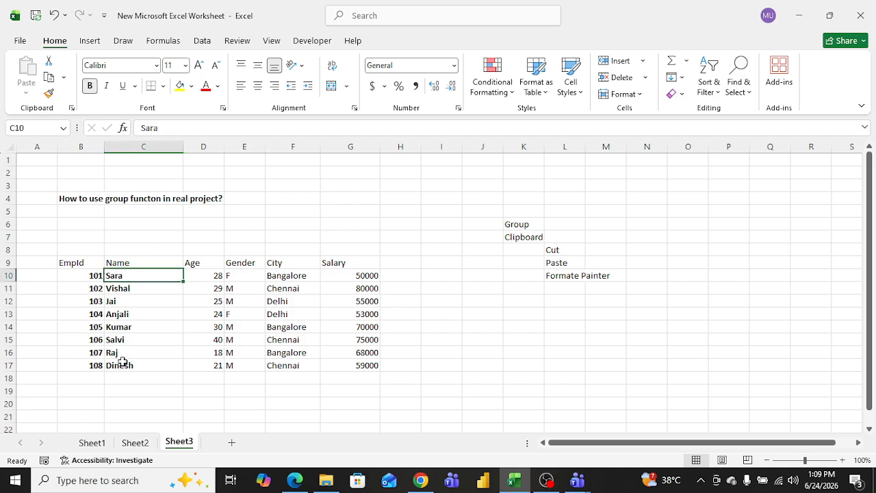
left_click_drag(100, 277, 133, 363)
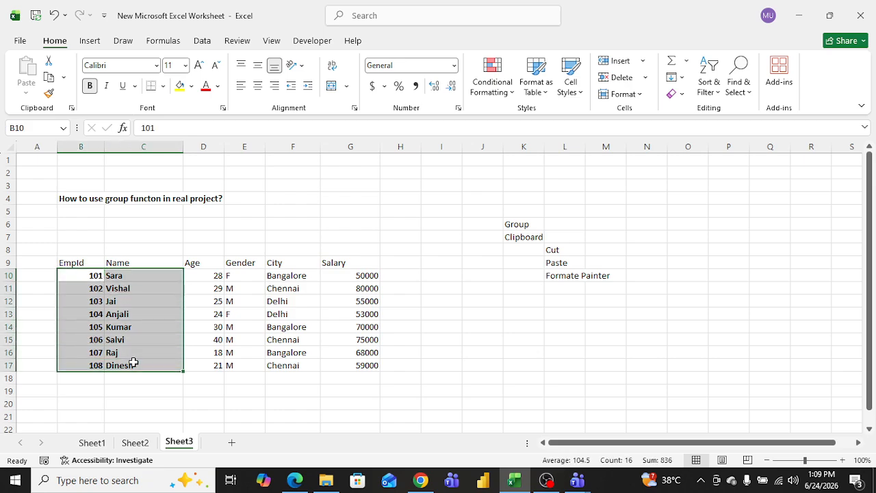
left_click(268, 221)
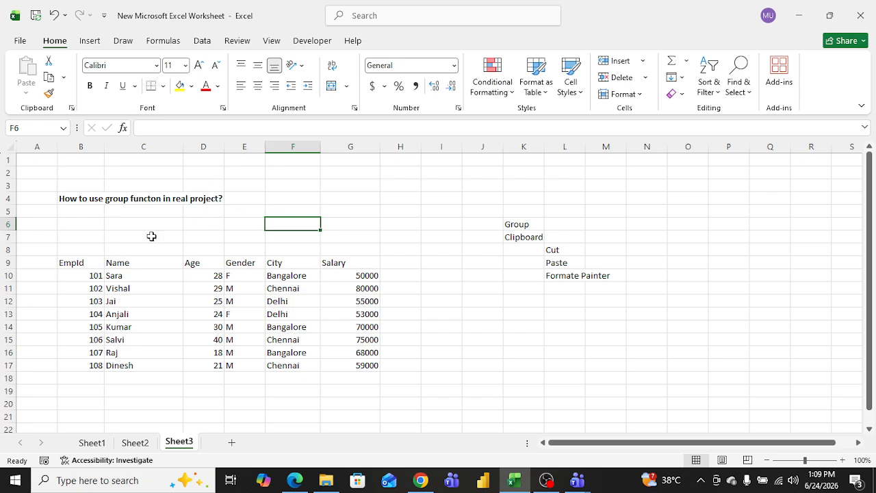
left_click_drag(73, 256, 375, 366)
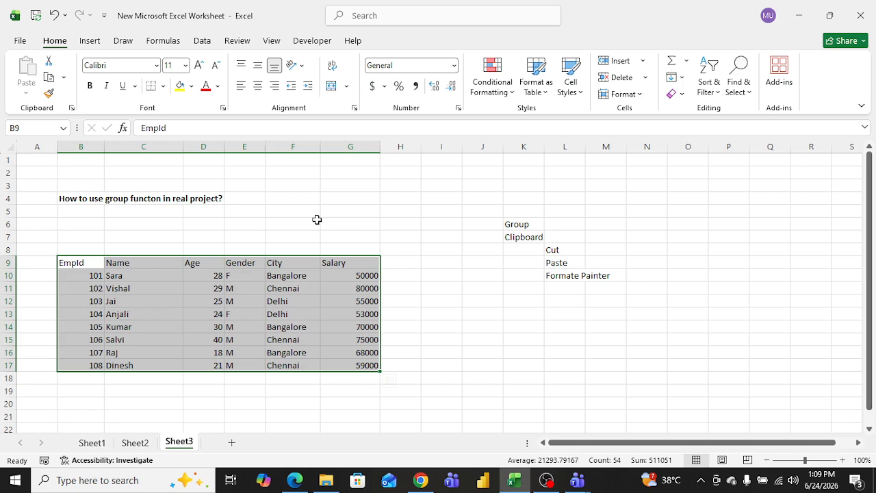
left_click(258, 86)
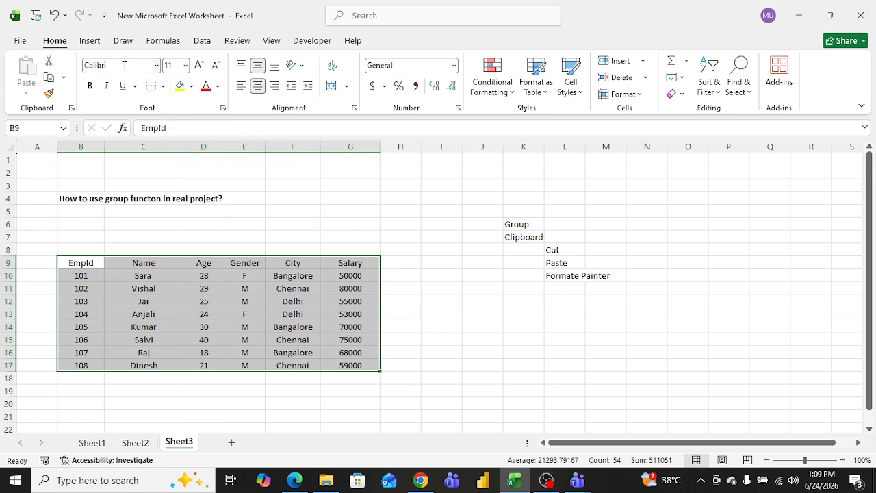
Step: Toggle bold, italic and underline on and off for the selected table
left_click(91, 88)
left_click(91, 87)
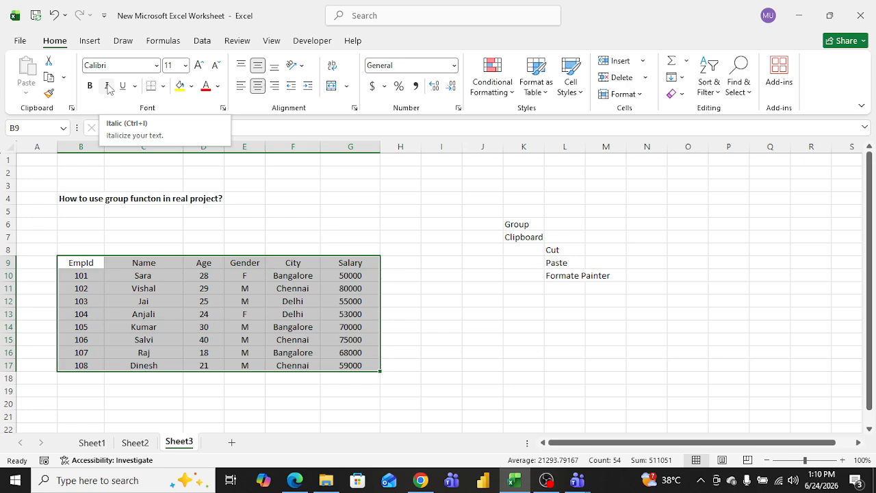
left_click(107, 86)
left_click(107, 86)
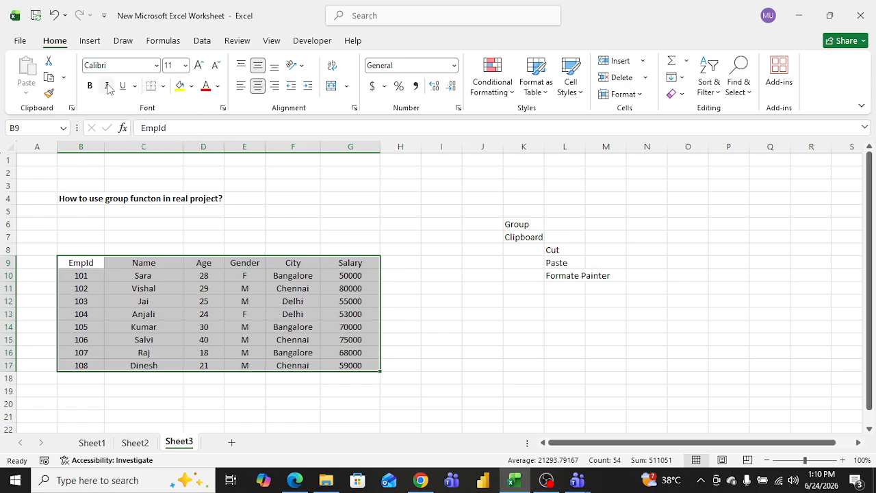
left_click(124, 91)
left_click(124, 91)
Step: Try double underline and single underline on the table, then remove the underline
left_click(136, 87)
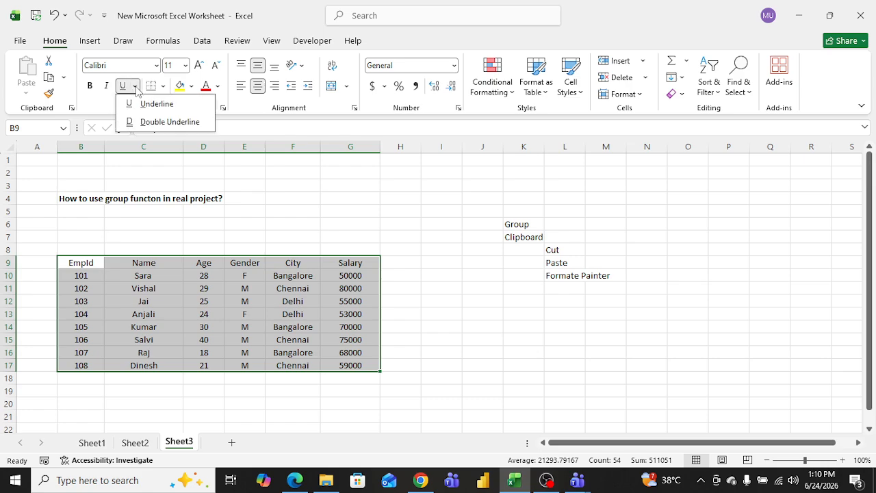
left_click(183, 124)
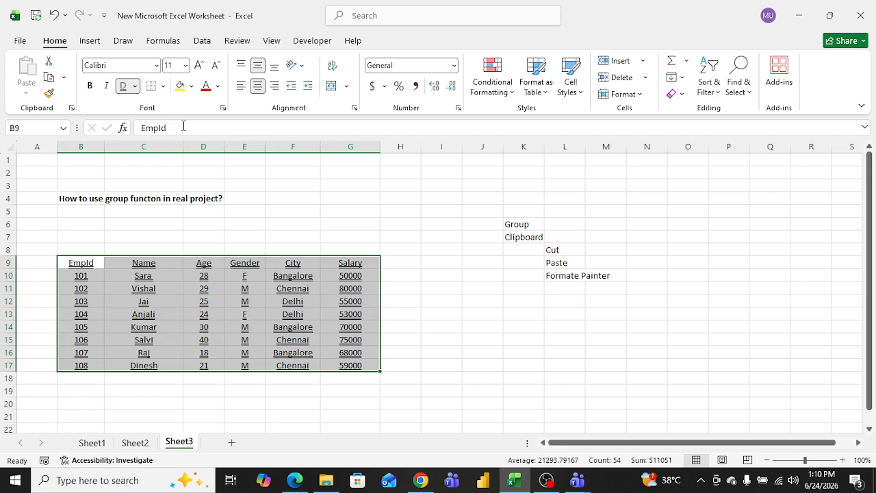
left_click(136, 87)
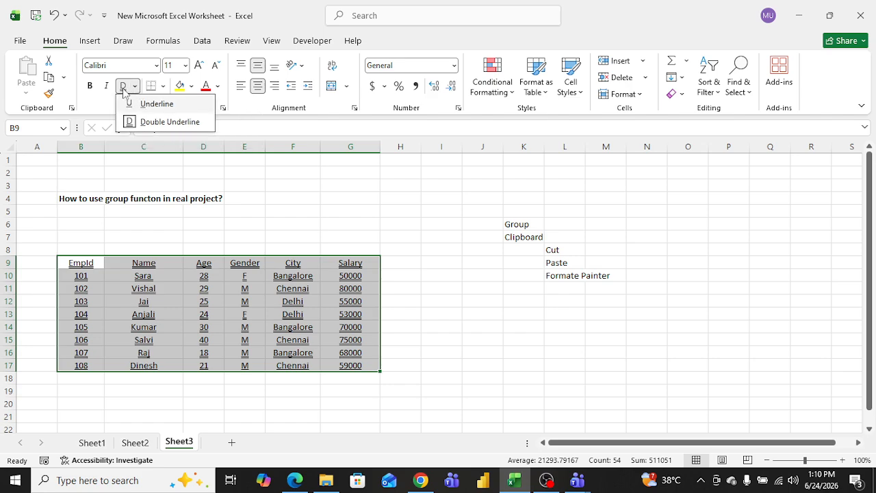
left_click(124, 89)
left_click(124, 89)
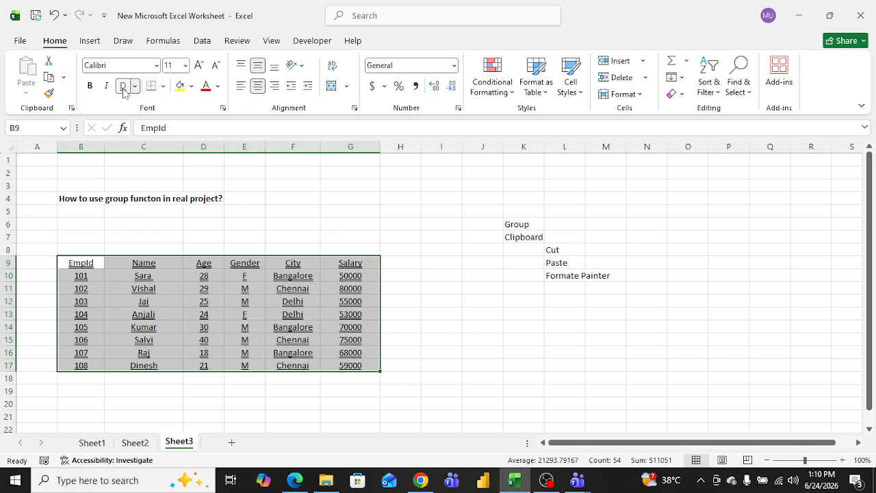
left_click(135, 87)
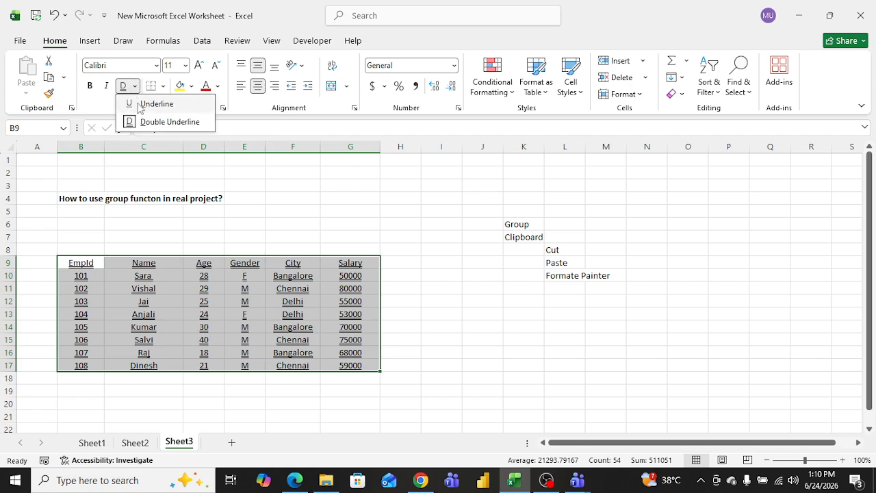
left_click(139, 109)
left_click(124, 87)
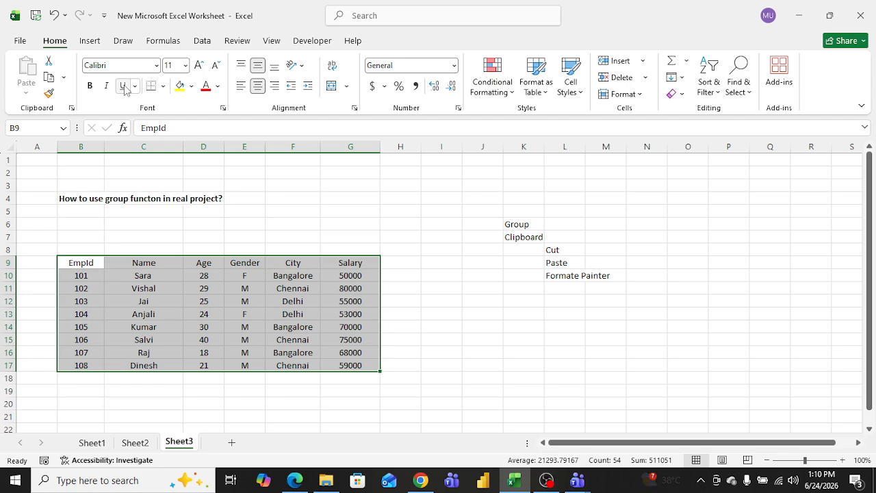
Step: Add all borders to the table and then remove the borders again
left_click(164, 86)
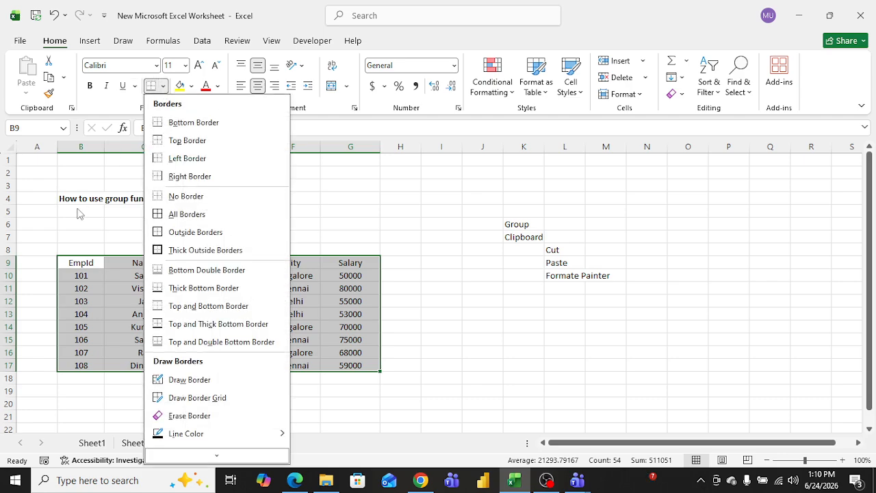
left_click(157, 214)
left_click(164, 86)
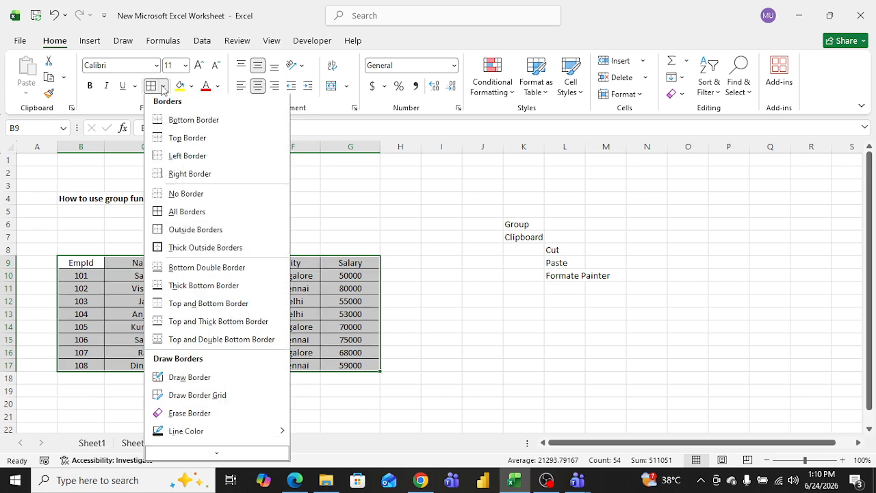
left_click(158, 196)
left_click(252, 196)
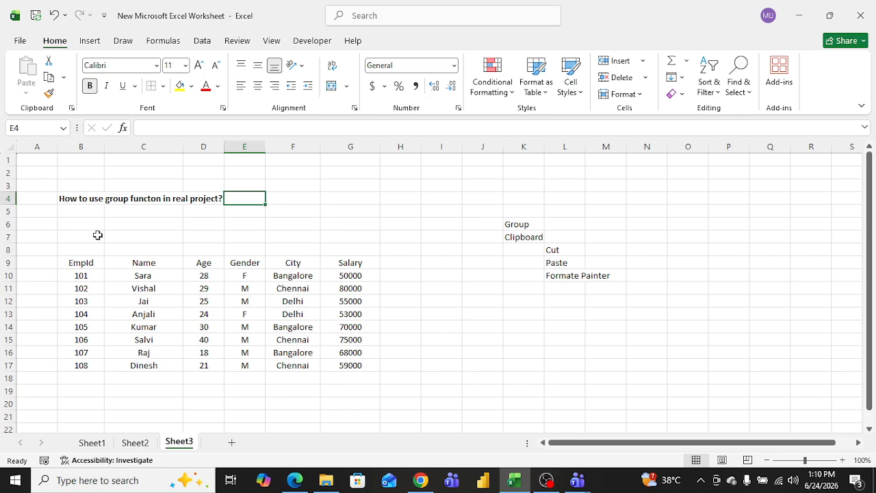
Step: Make the header row B9 to G9 bold with a yellow fill
left_click_drag(82, 267, 330, 266)
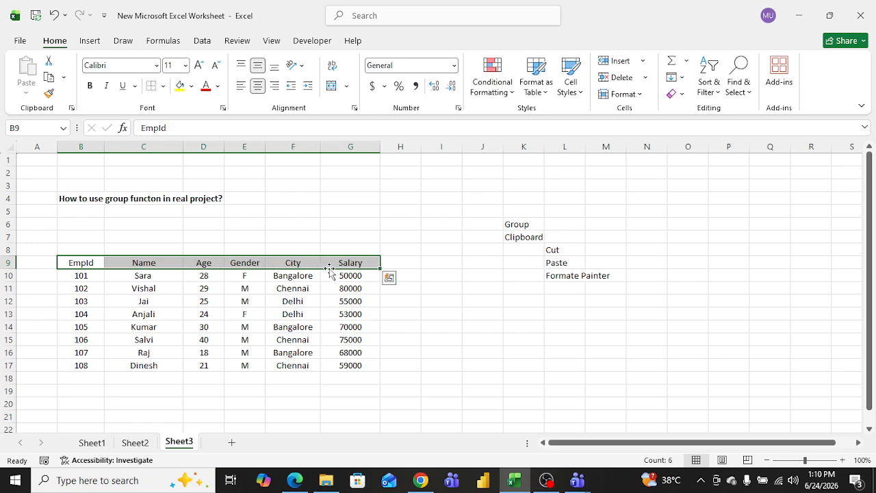
left_click(90, 86)
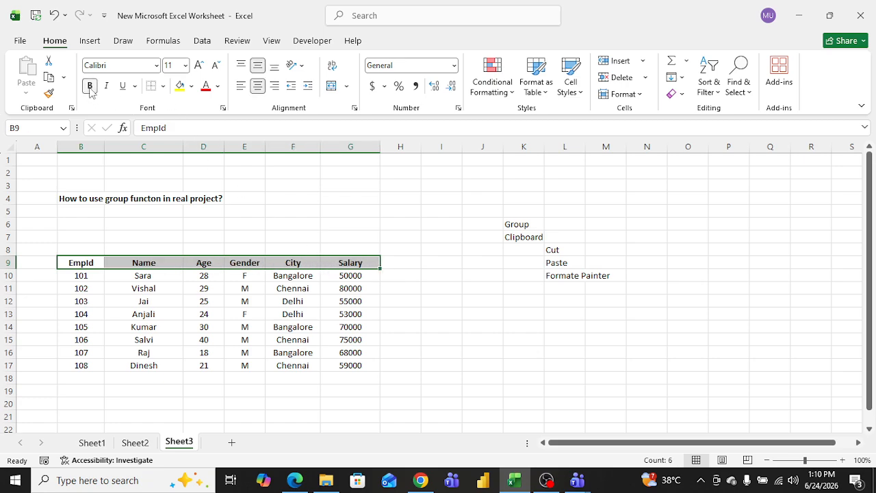
left_click(180, 86)
left_click(267, 229)
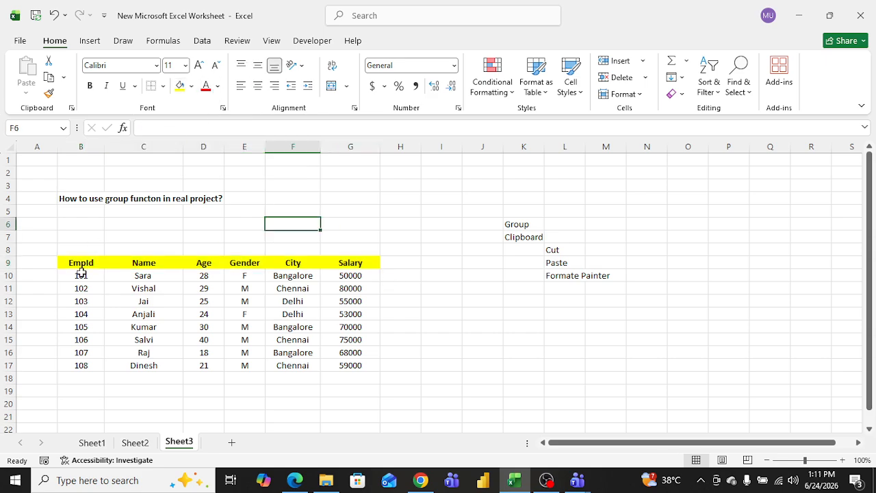
Step: Set the font colour of the data rows B10 to G17 to dark blue
left_click_drag(80, 276, 340, 360)
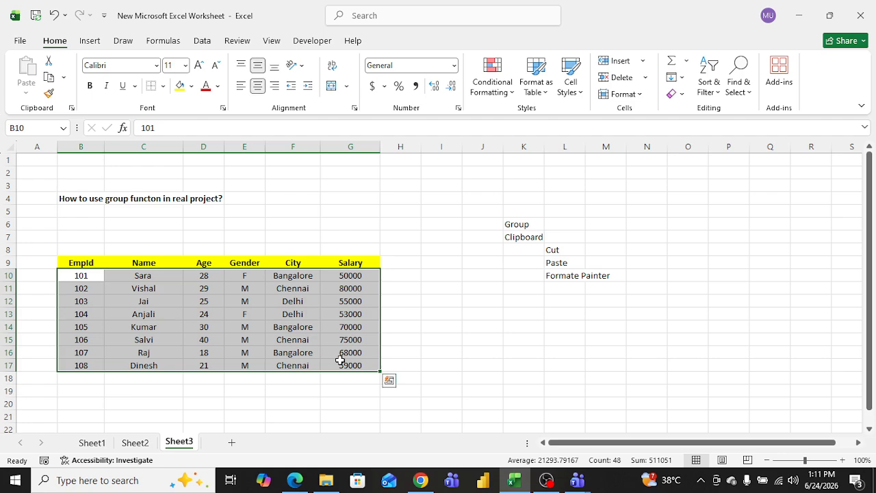
left_click(218, 86)
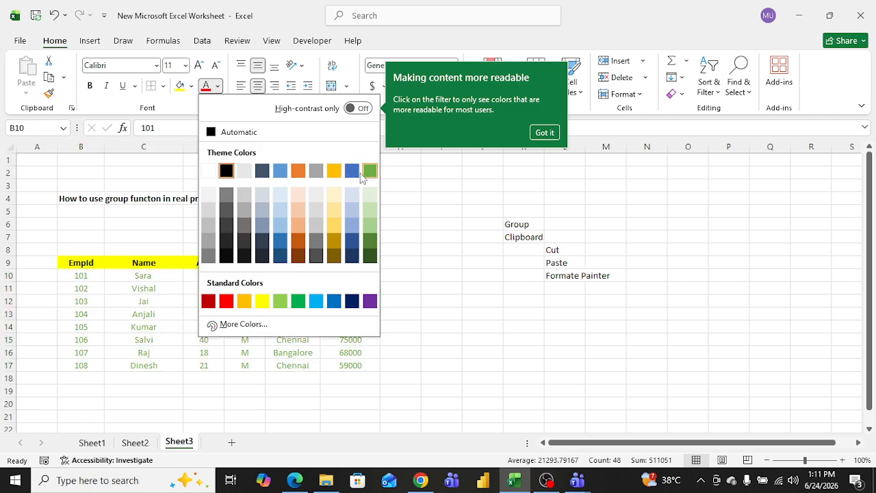
left_click(351, 302)
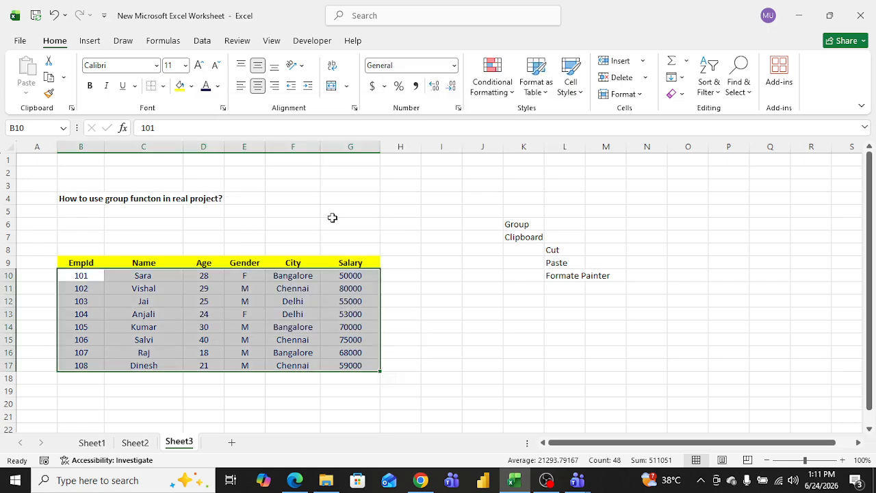
left_click(332, 218)
left_click_drag(86, 276, 348, 363)
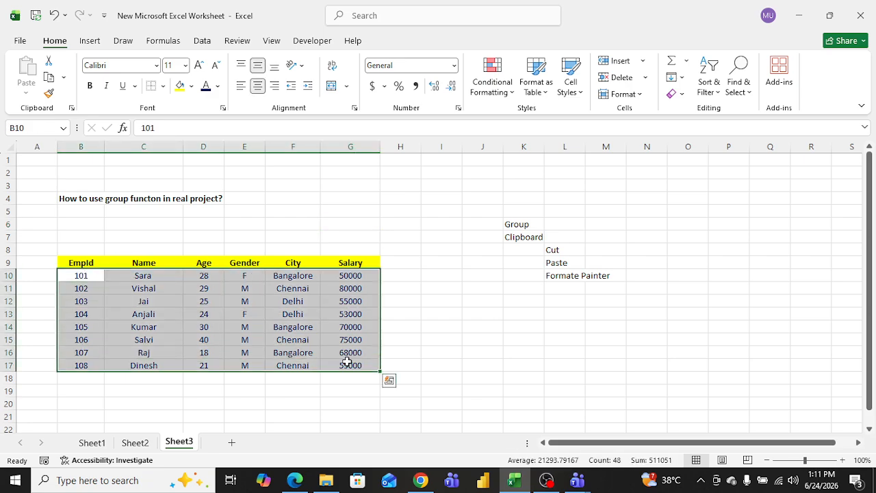
left_click(217, 85)
left_click(214, 133)
left_click(441, 212)
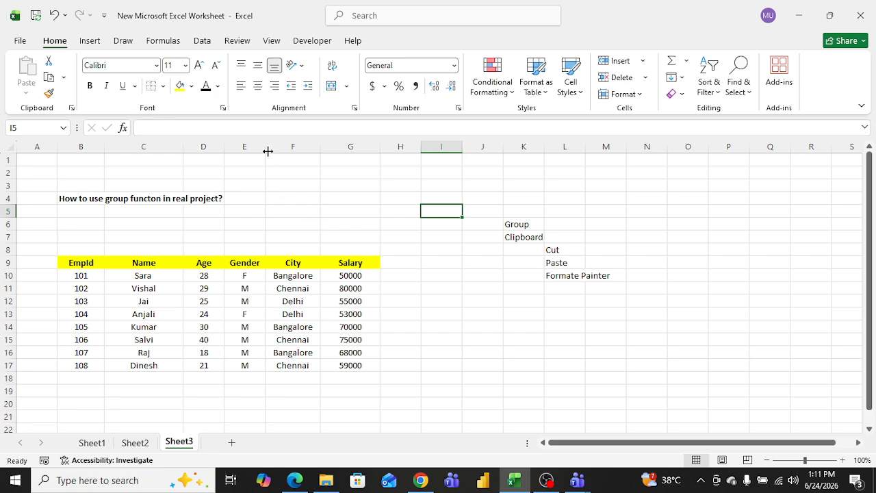
left_click(343, 178)
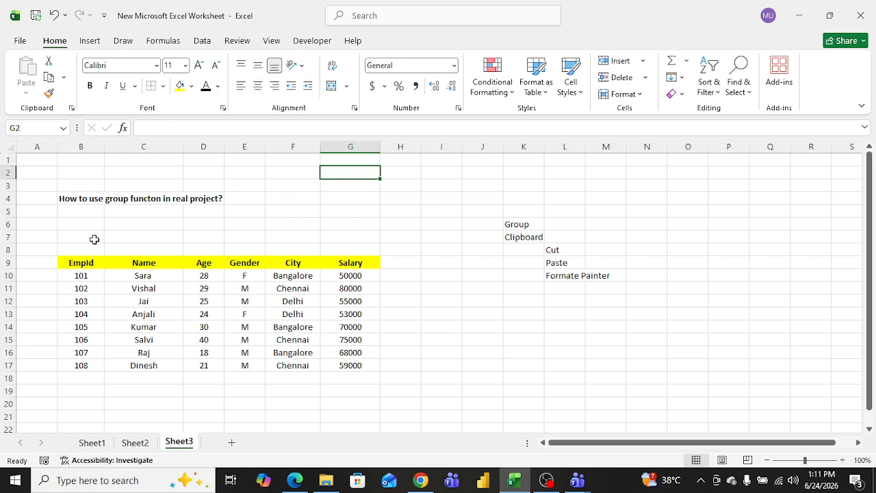
Step: Enter the title Employees Table- ABC in cell C8 above the table header
left_click_drag(94, 248, 354, 249)
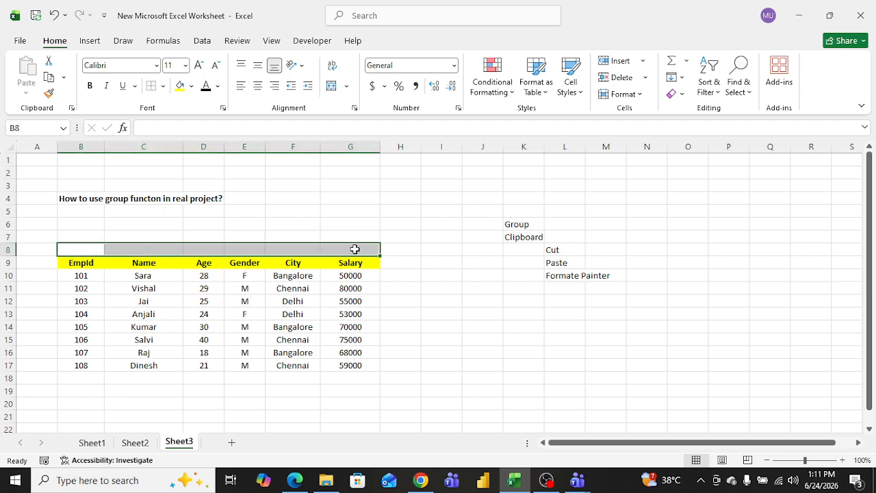
left_click(154, 250)
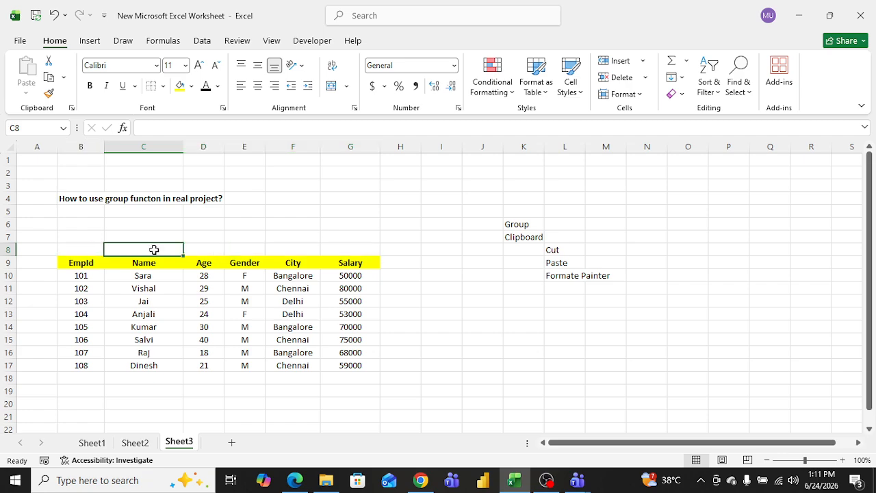
type("Emplo")
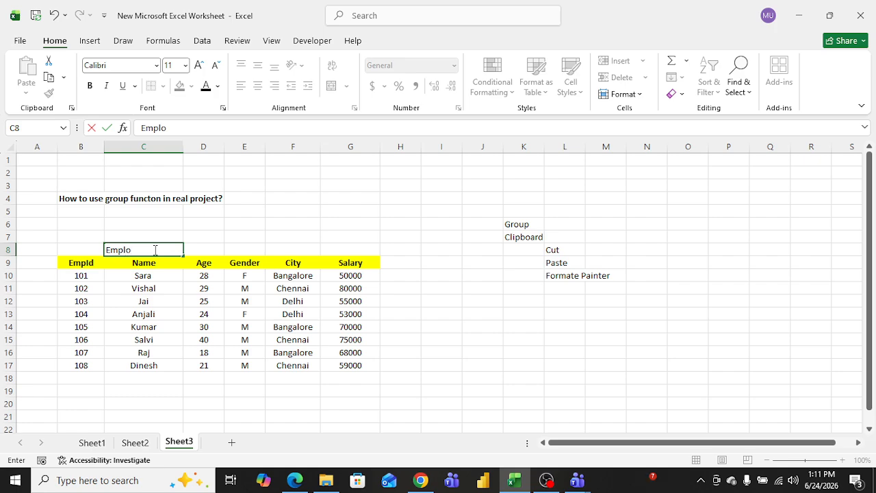
type("yees Table- ABC")
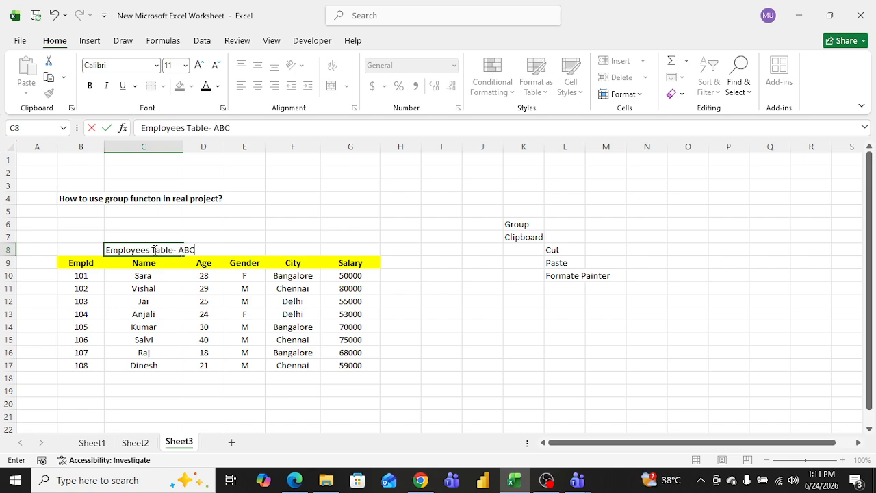
left_click(215, 237)
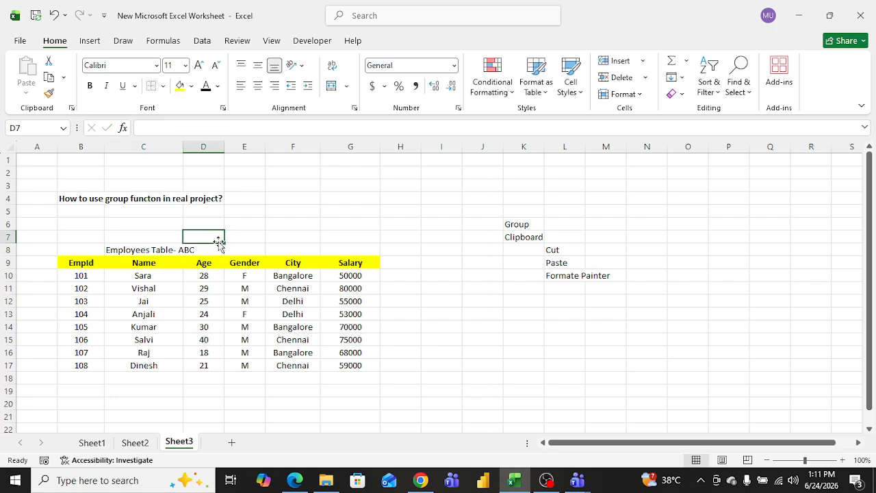
Step: Examine the title cell C8 and its neighbouring cells along row 8
left_click(95, 249)
left_click(123, 250)
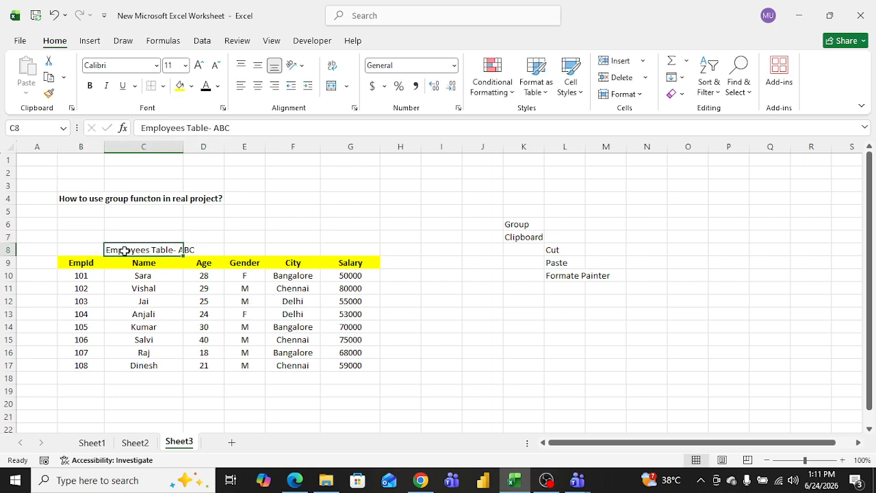
key("Right")
key("Right")
key("Right")
key("Right")
key("Right")
key("Left")
key("Left")
key("Left")
key("Left")
key("Left")
key("Left")
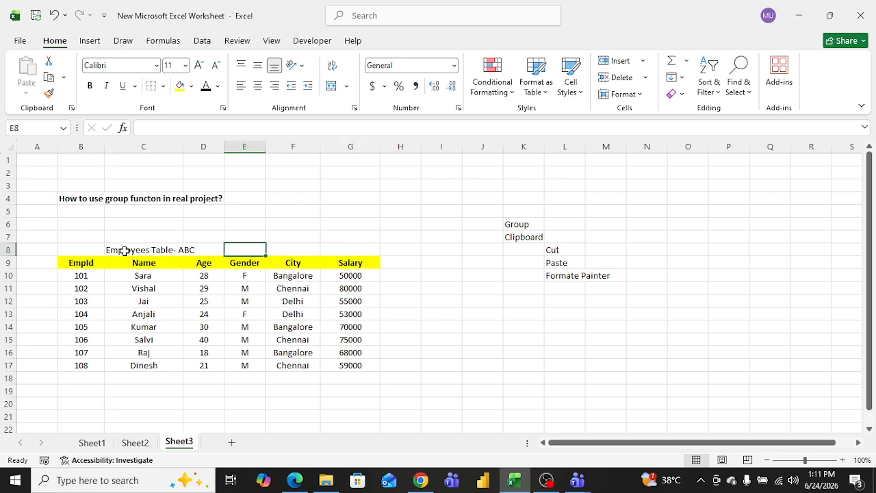
key("Left")
key("Right")
key("Right")
key("Right")
key("Right")
key("Right")
key("Right")
key("Left")
key("Left")
key("Left")
key("Left")
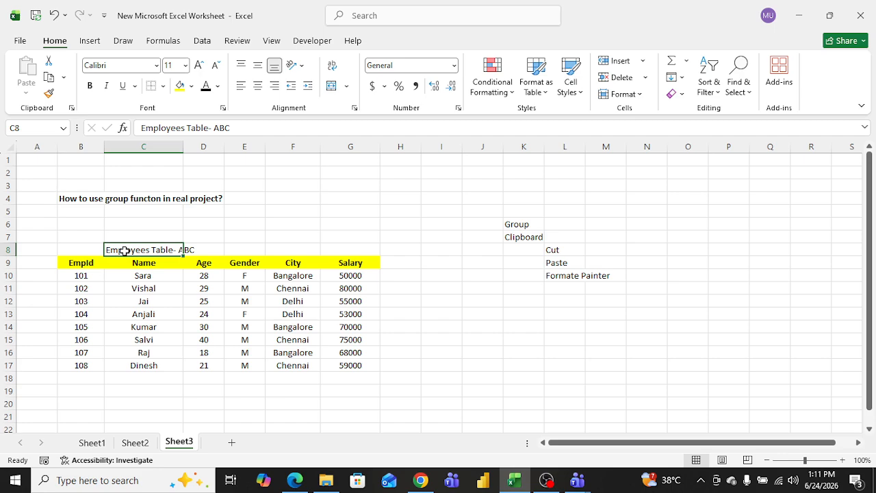
Step: Merge and center the title across cells B8 to G8
left_click_drag(92, 250, 356, 253)
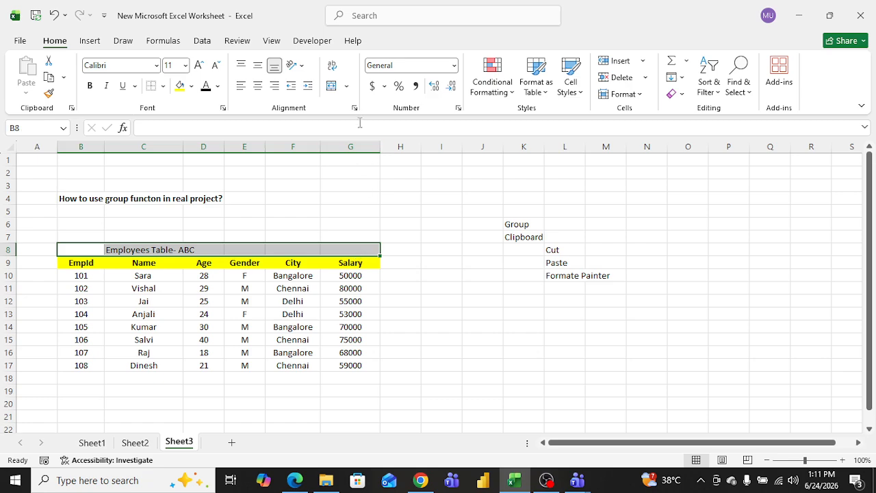
left_click(347, 86)
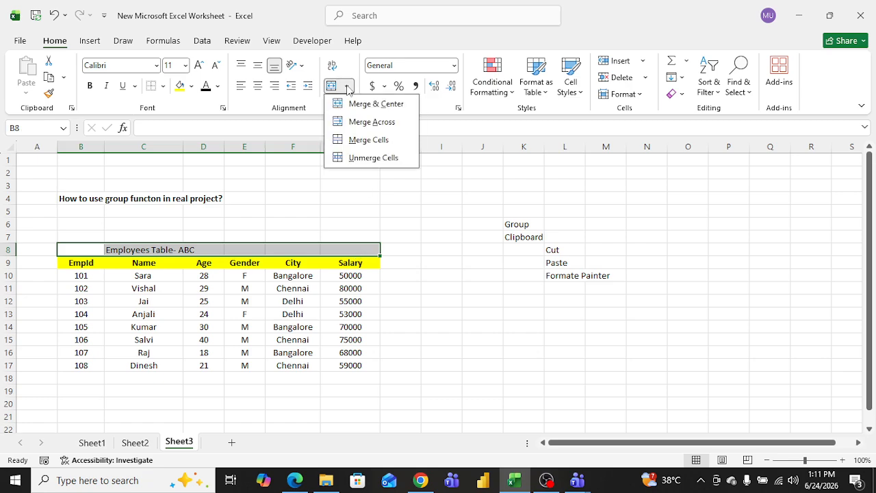
left_click(375, 104)
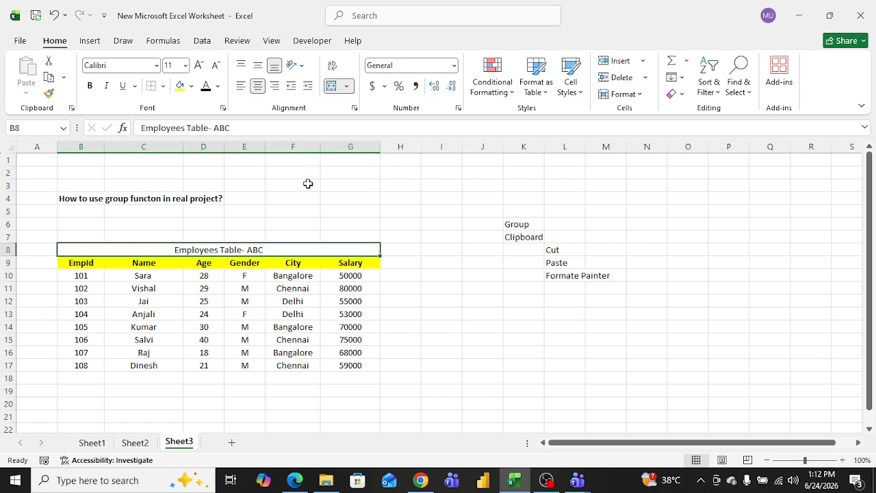
Step: Apply all borders to the range B8 to G17 and undo them
left_click(308, 184)
left_click_drag(103, 251, 317, 365)
left_click(163, 86)
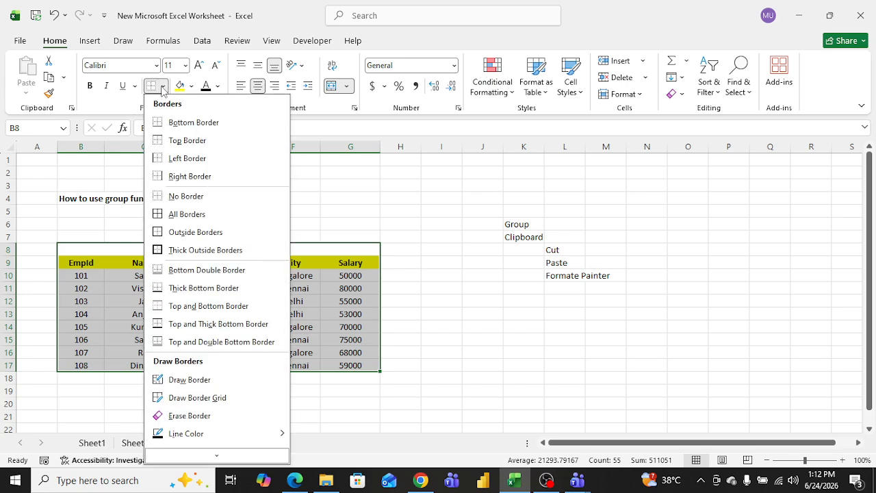
left_click(159, 213)
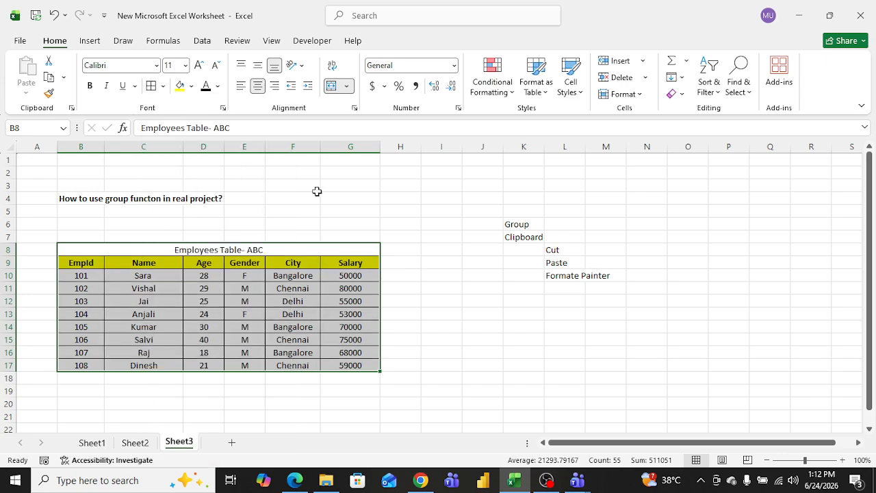
left_click(317, 191)
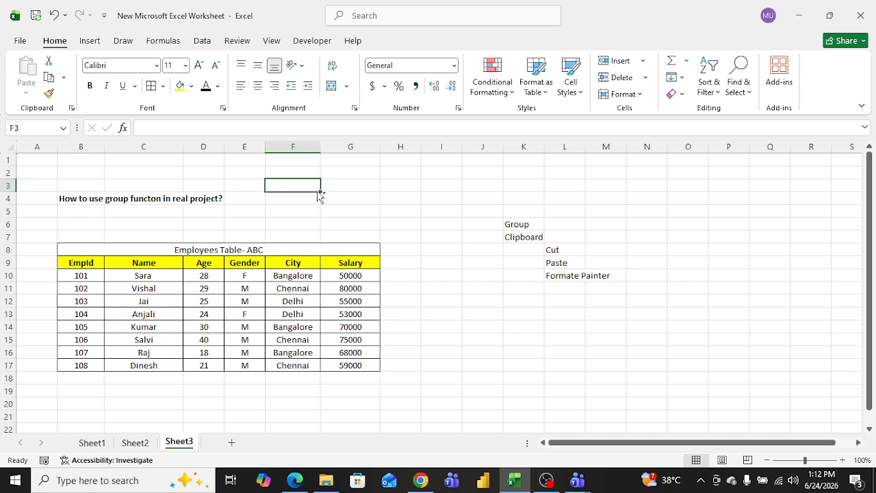
key("ctrl+z")
Step: Turn on Wrap Text for the merged title cell B8
left_click(254, 199)
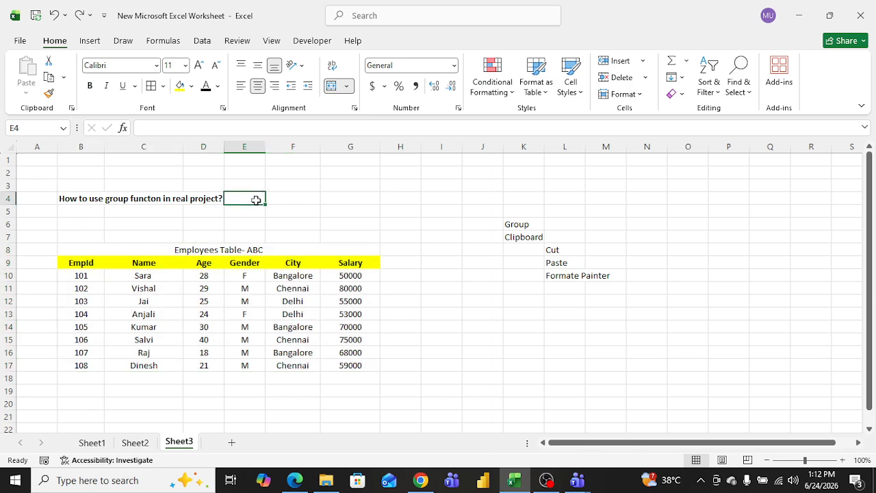
left_click(199, 248)
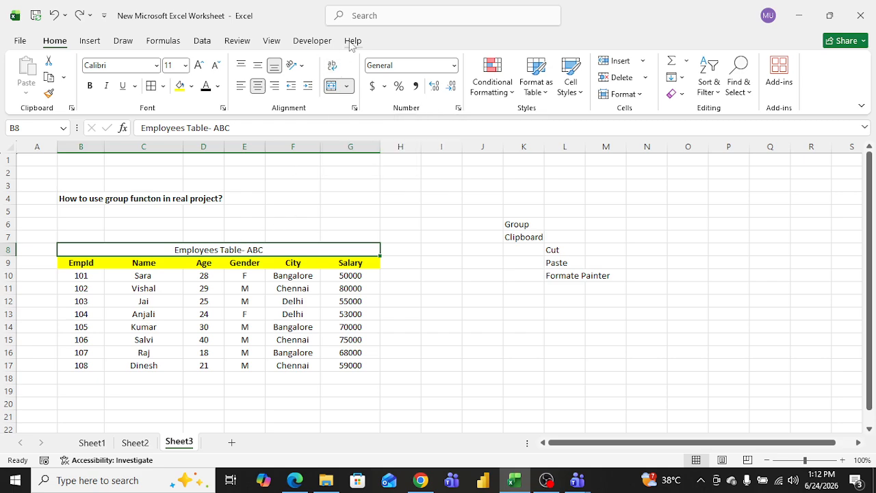
left_click(333, 69)
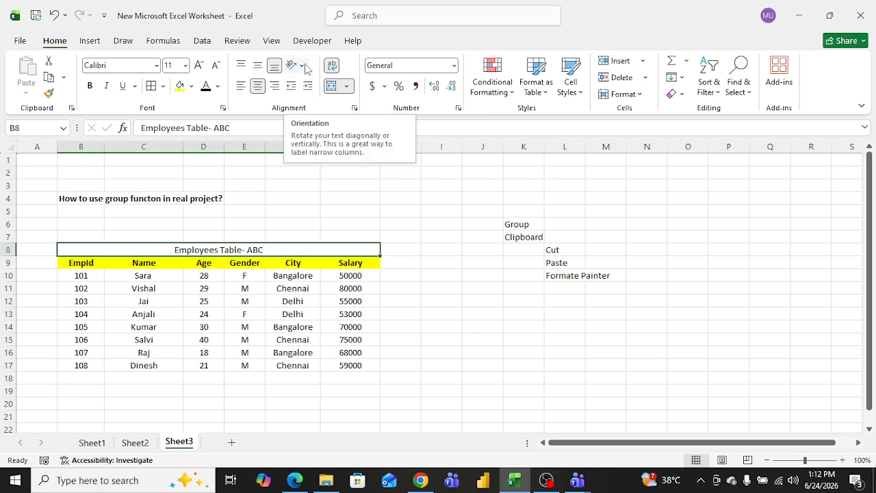
Step: Angle the title text counterclockwise, then angle it clockwise
left_click(302, 65)
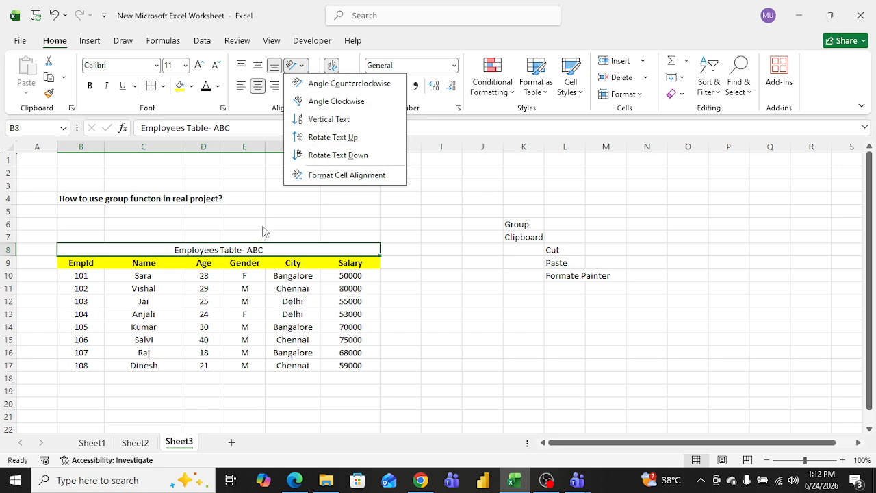
left_click(332, 85)
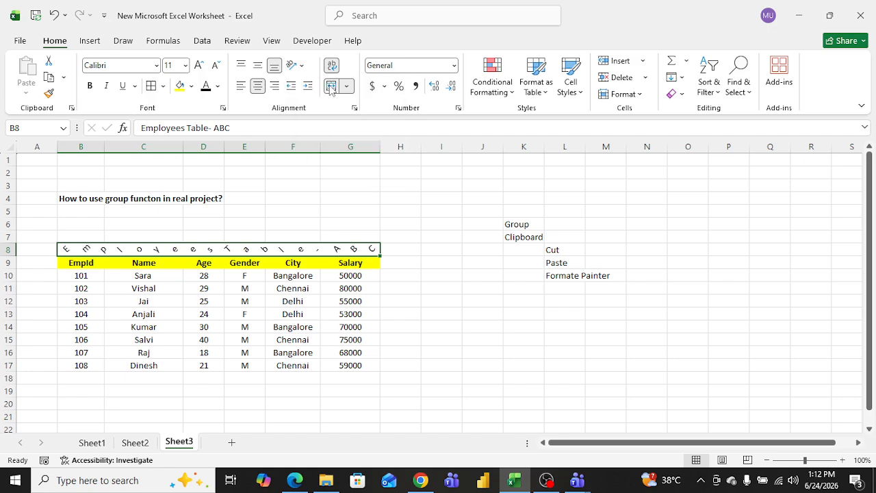
left_click(293, 65)
left_click(301, 101)
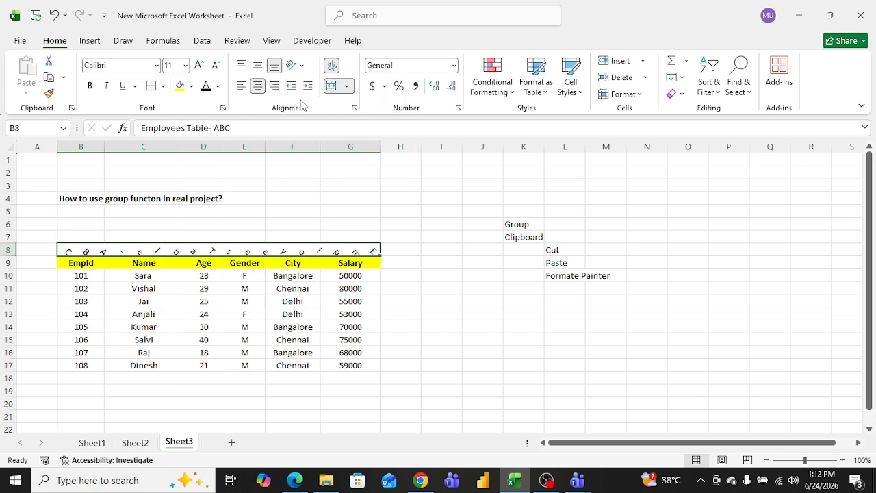
Step: Open the cell alignment settings for the title, close them, and undo the title rotation
left_click(301, 67)
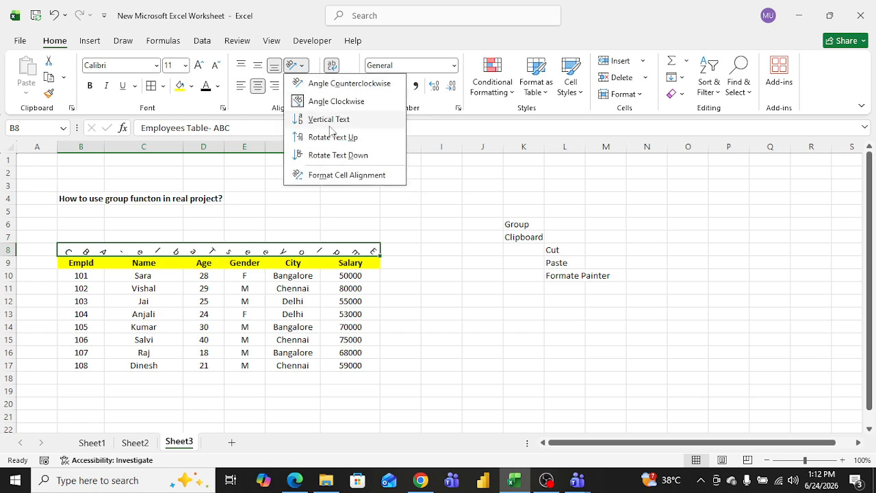
left_click(327, 176)
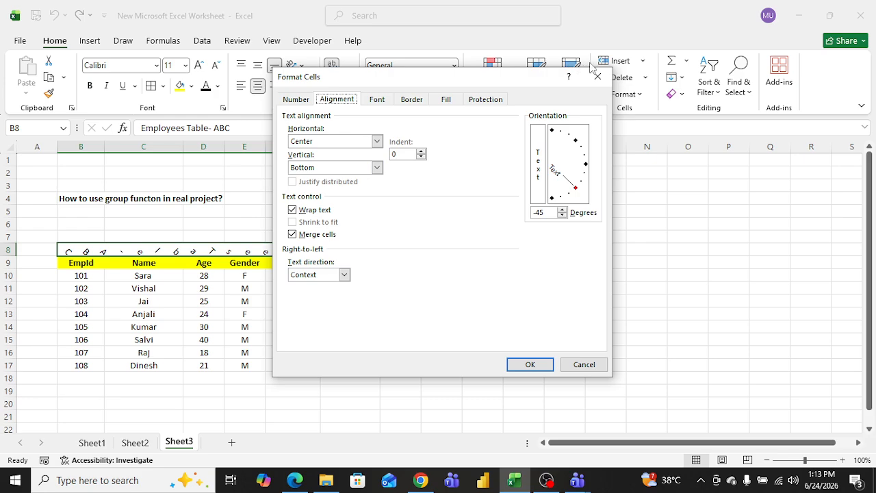
left_click(597, 76)
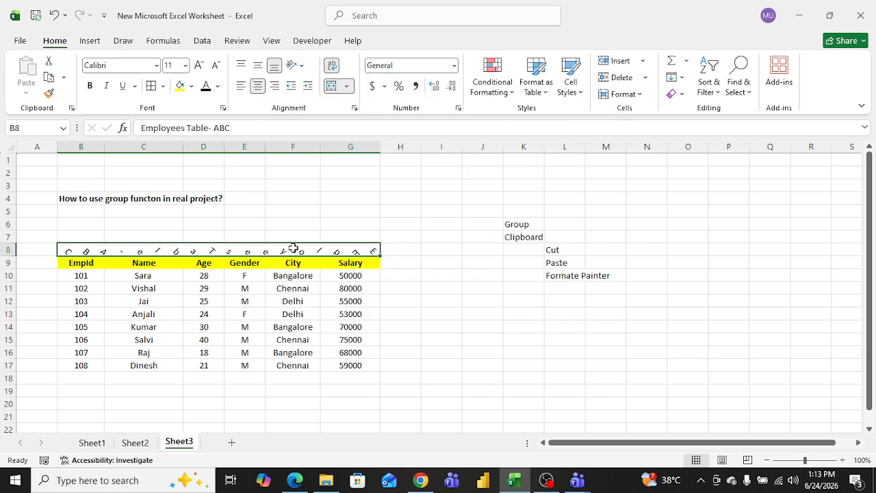
key("ctrl+z")
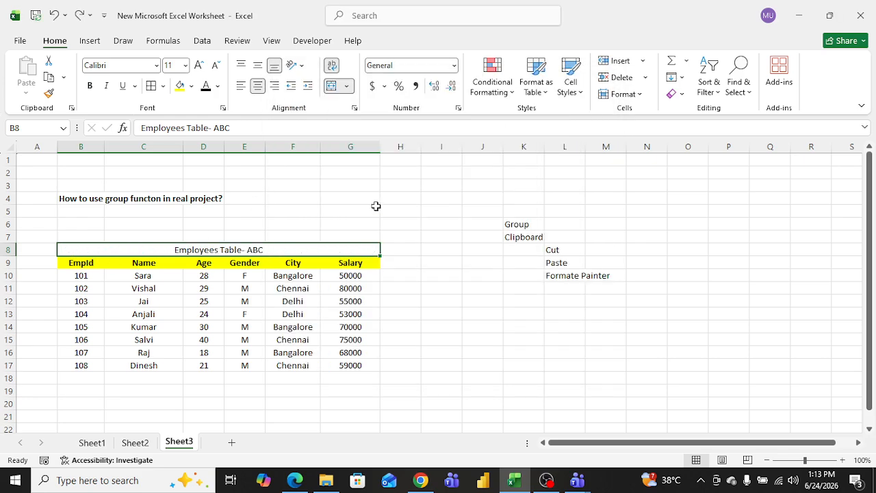
Step: Angle the text of cell F10 counterclockwise and undo it
left_click(299, 276)
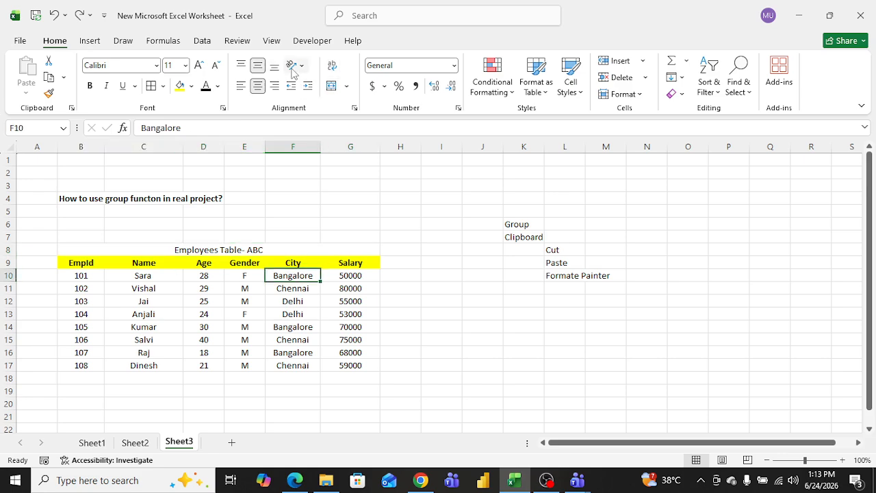
left_click(292, 68)
left_click(321, 83)
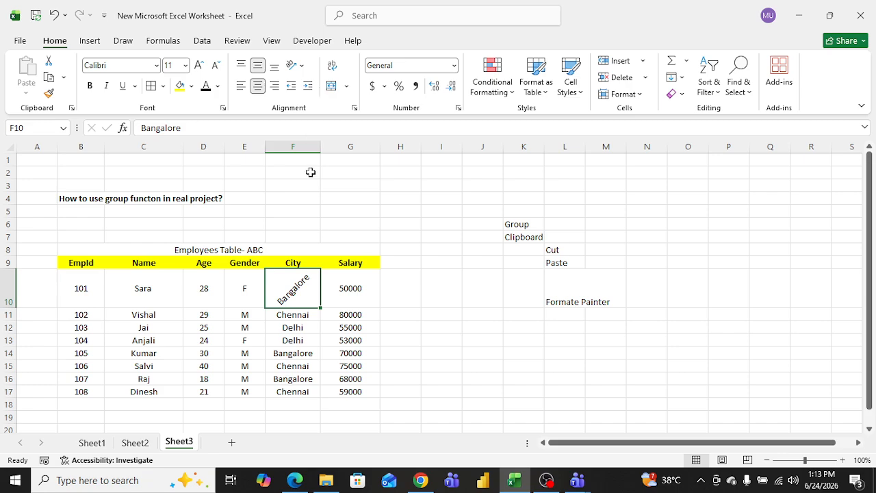
left_click(342, 211)
key("ctrl+z")
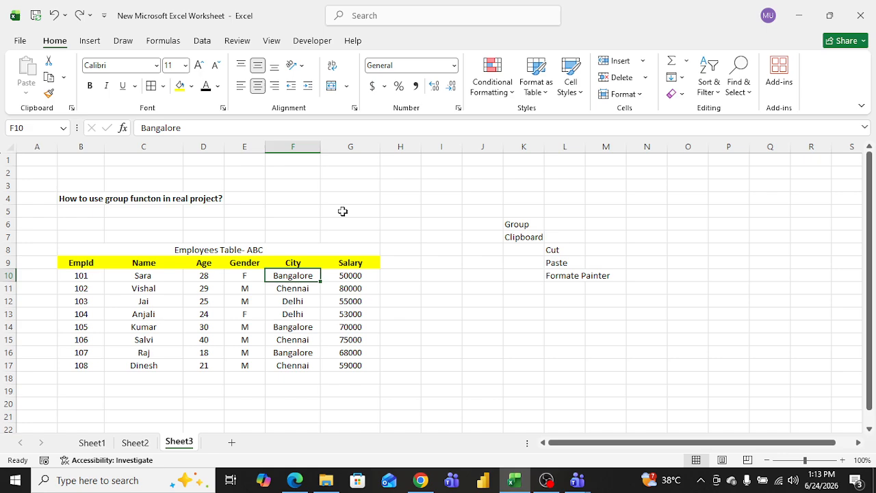
Step: Apply the Date number format to cell B10 through the Format Cells dialog
left_click(409, 236)
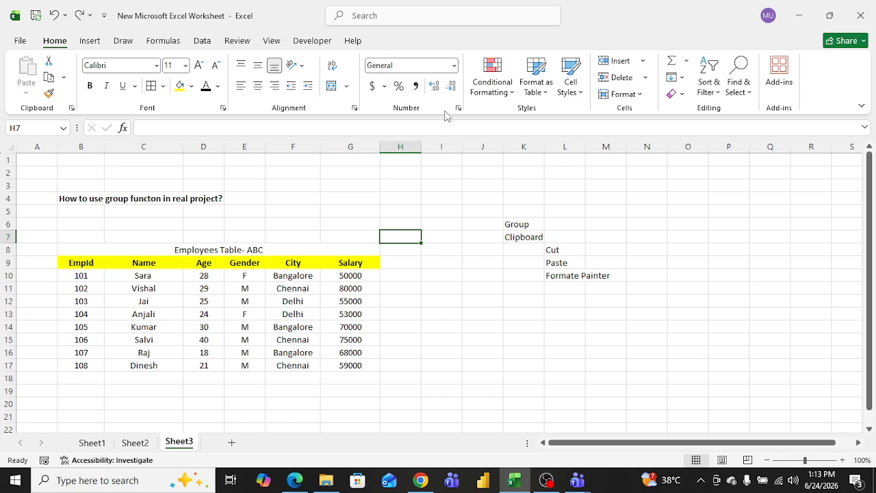
left_click(91, 275)
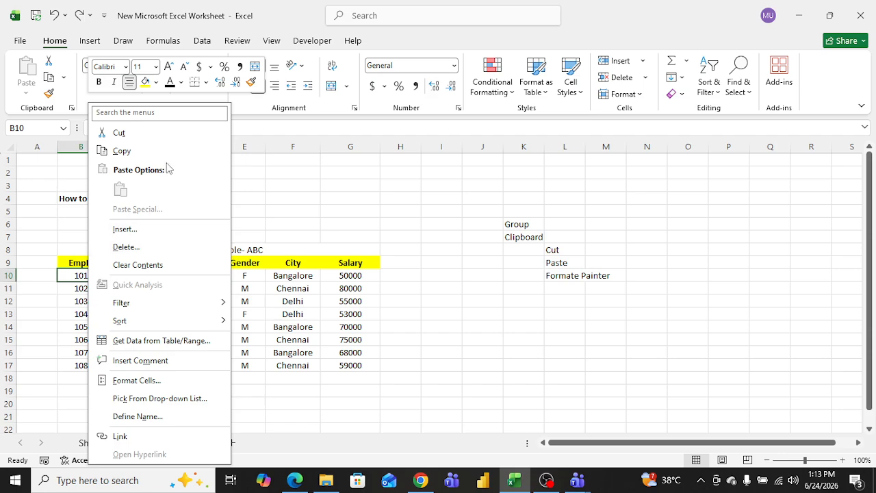
left_click(153, 380)
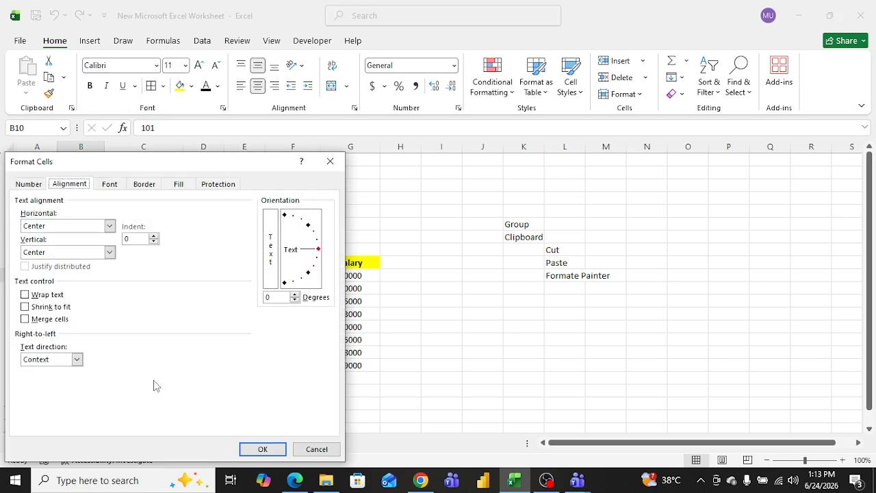
left_click(30, 186)
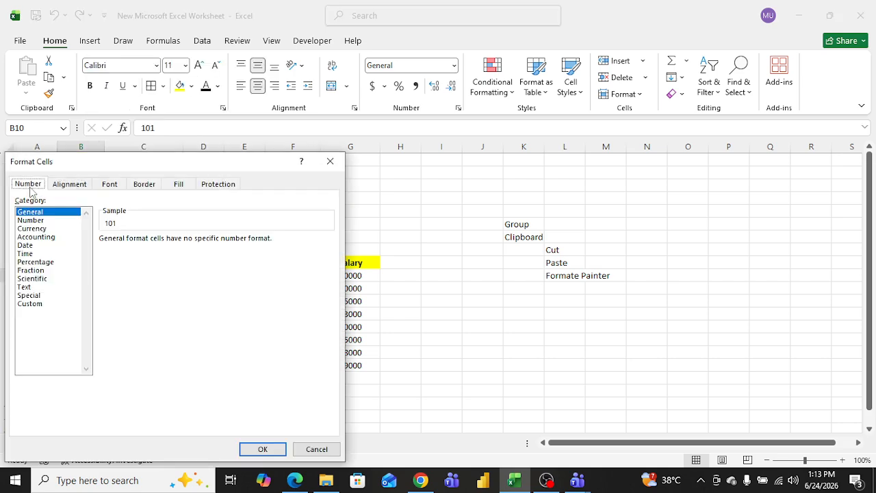
left_click(33, 246)
left_click(260, 450)
left_click(100, 323)
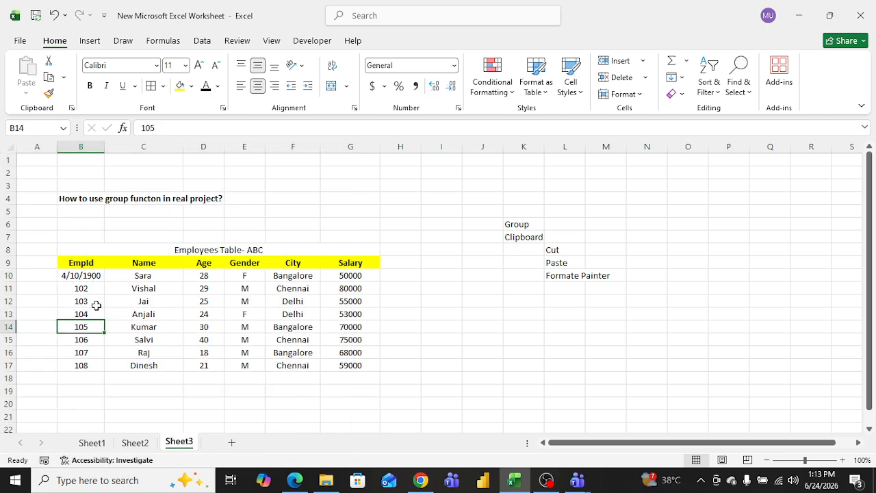
left_click(87, 277)
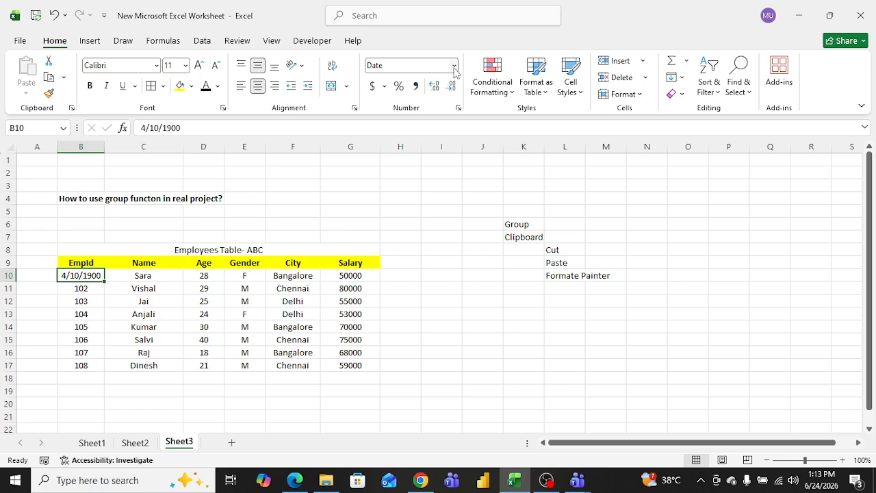
Step: Apply the Number format to the Empid values in B10:B17
left_click_drag(91, 275, 88, 365)
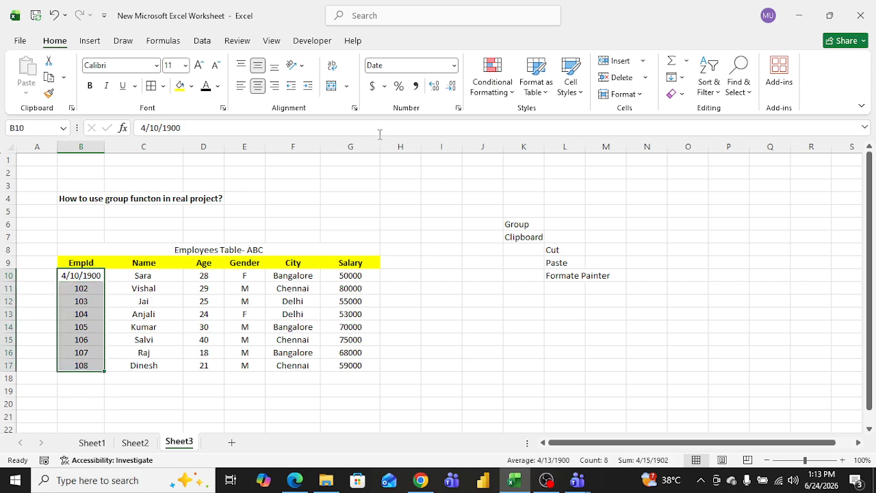
left_click(455, 66)
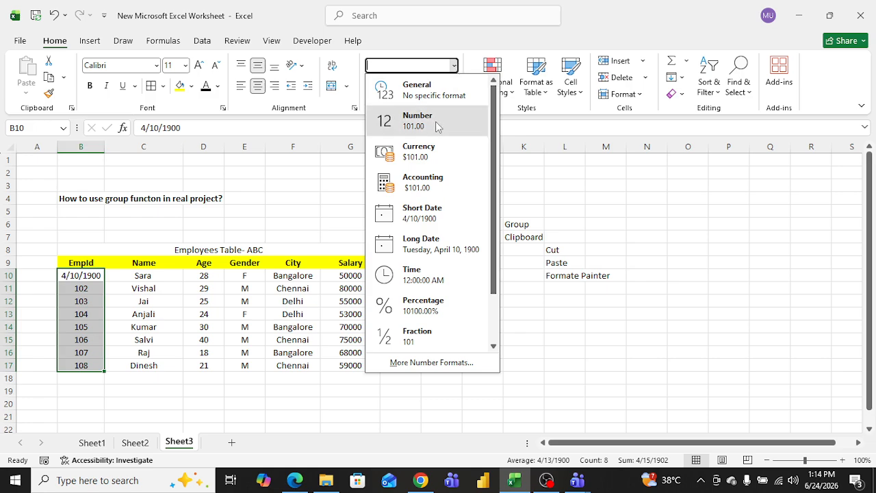
left_click(438, 127)
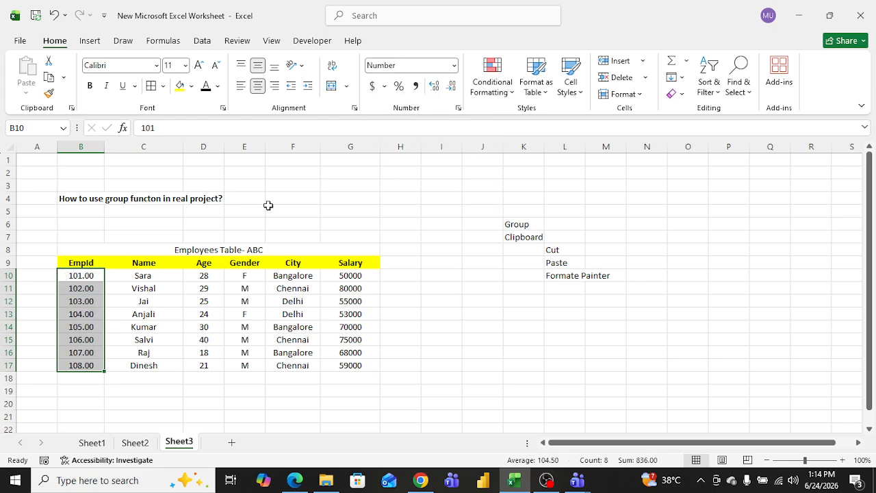
Step: Switch the Empid values in B10:B17 to the General number format
left_click(453, 65)
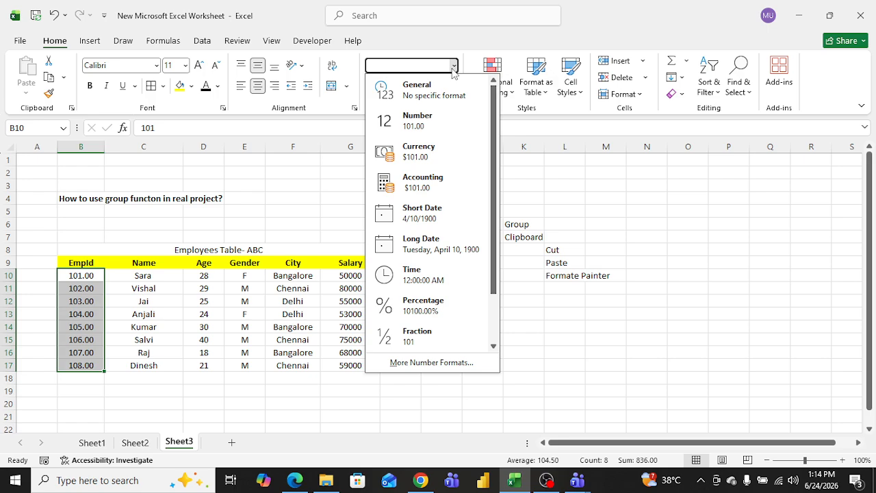
left_click(441, 90)
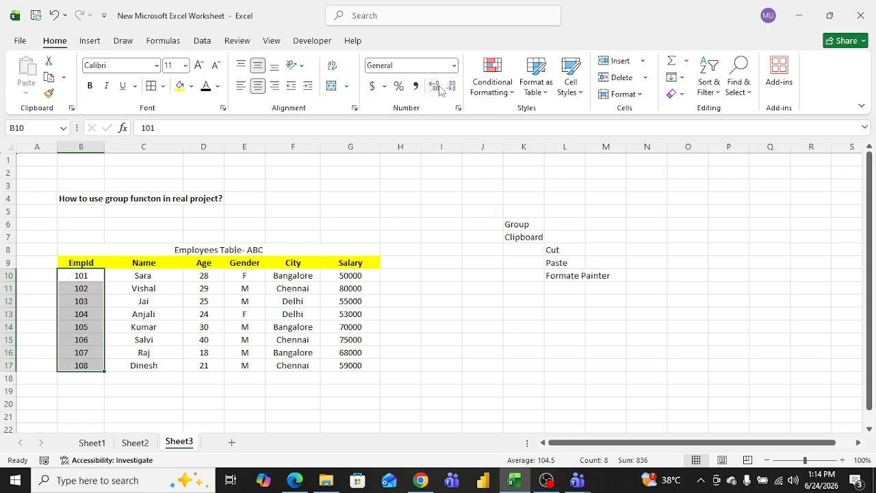
left_click(182, 228)
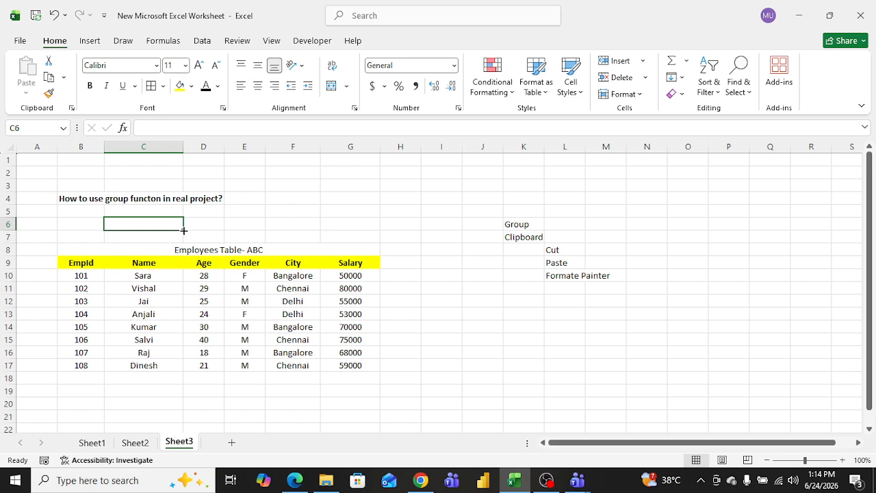
left_click(91, 276)
left_click(91, 297)
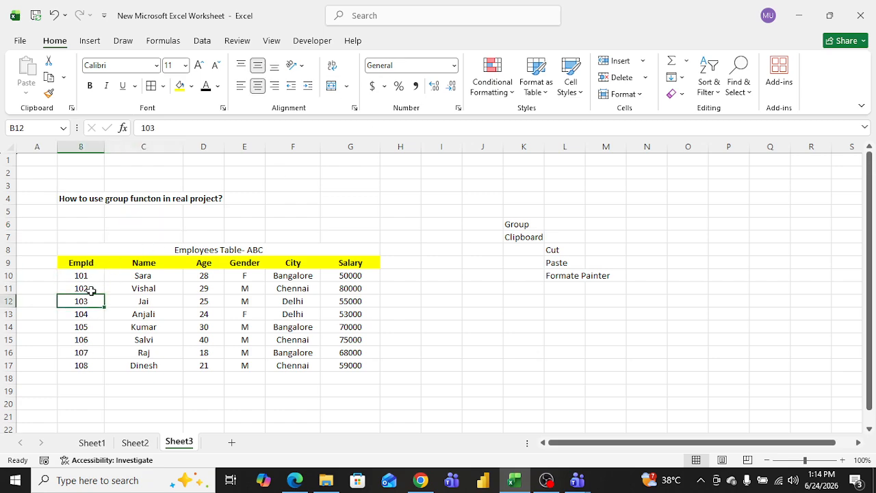
left_click_drag(92, 276, 92, 365)
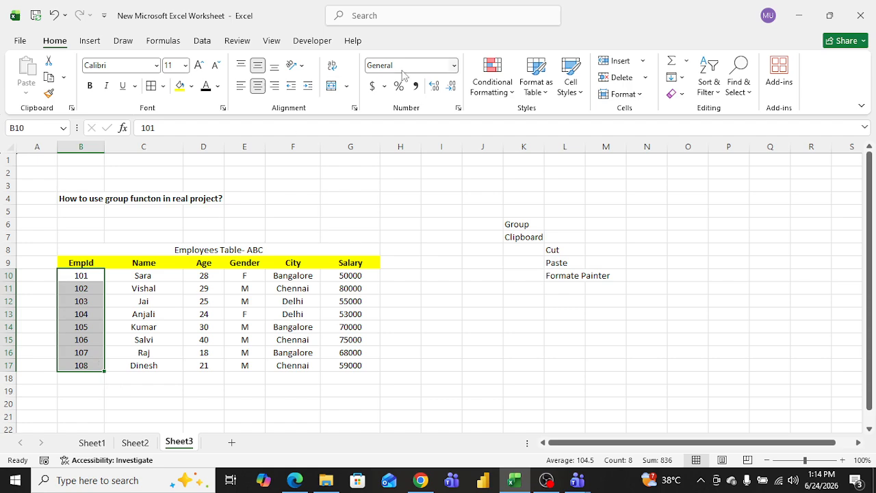
left_click(454, 66)
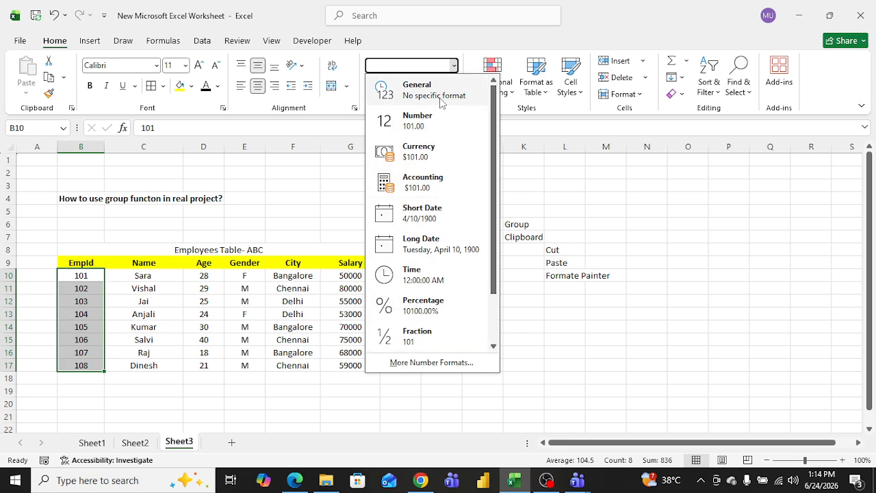
left_click(313, 222)
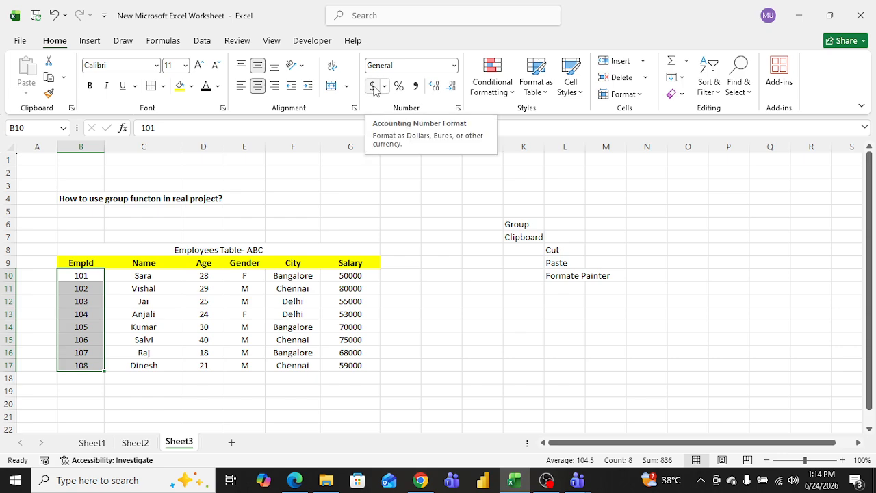
Step: Enter 9875 in cell J13 and apply the Accounting number format to it
left_click(479, 320)
type("9875")
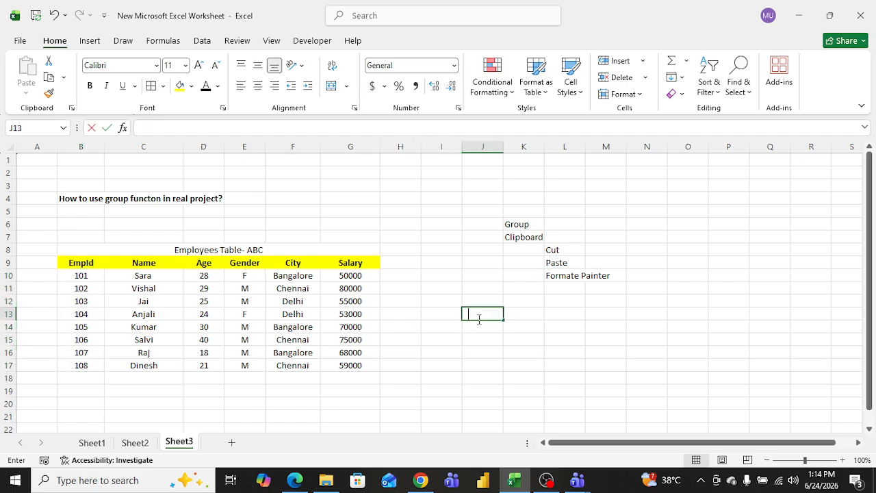
left_click(473, 276)
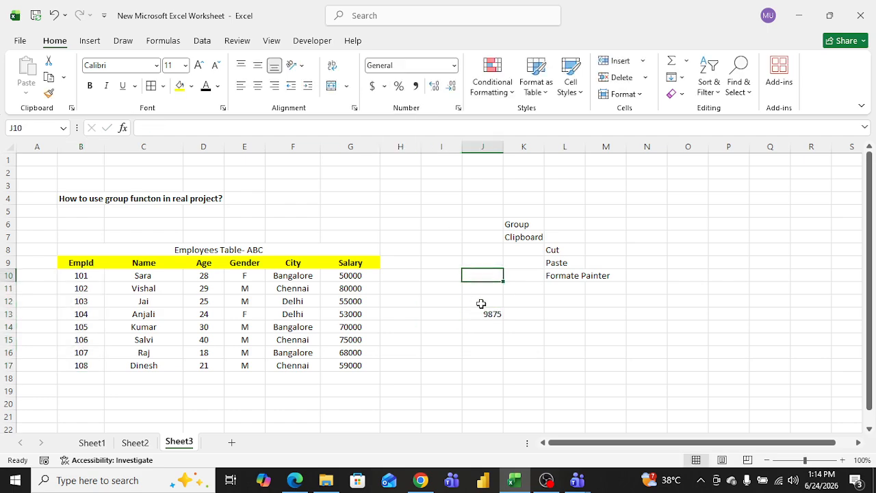
left_click(491, 313)
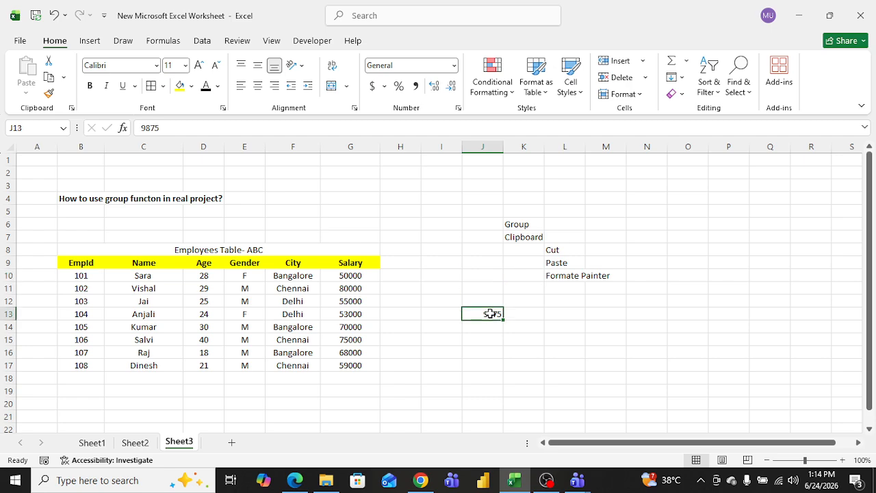
left_click(372, 86)
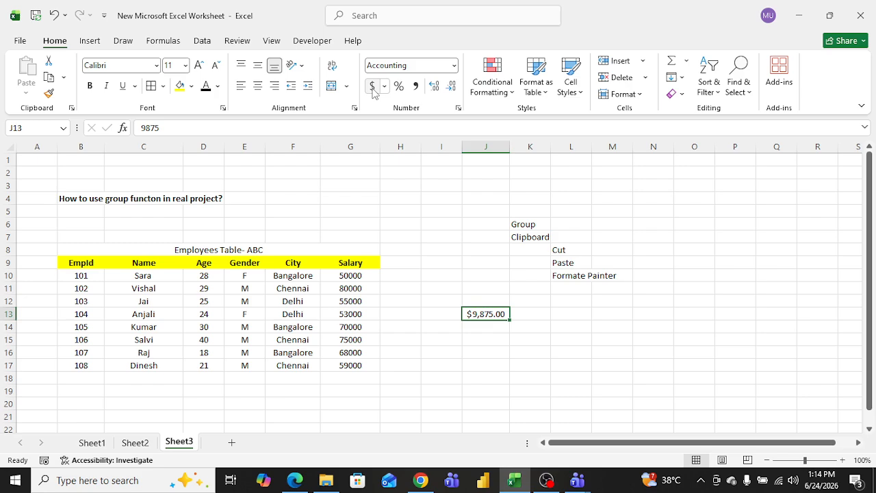
Step: Change the accounting symbol of cell J13 to Euro (123 €) through More Accounting Formats
left_click(384, 86)
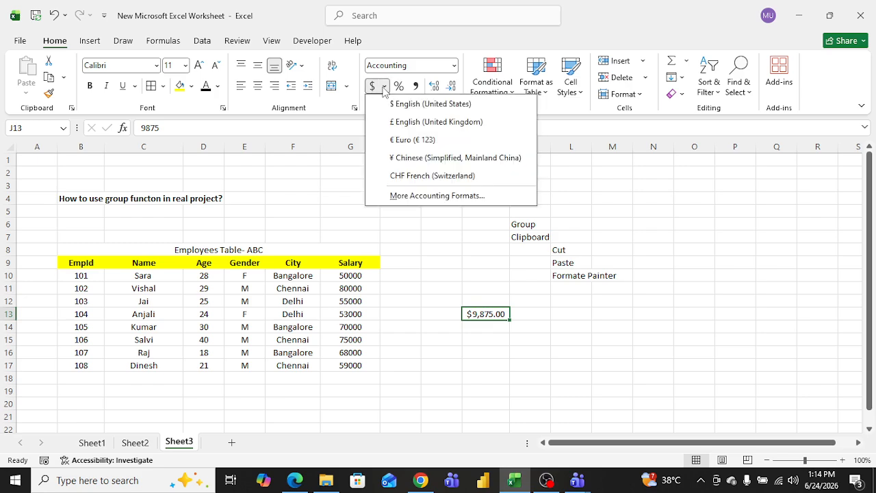
left_click(427, 196)
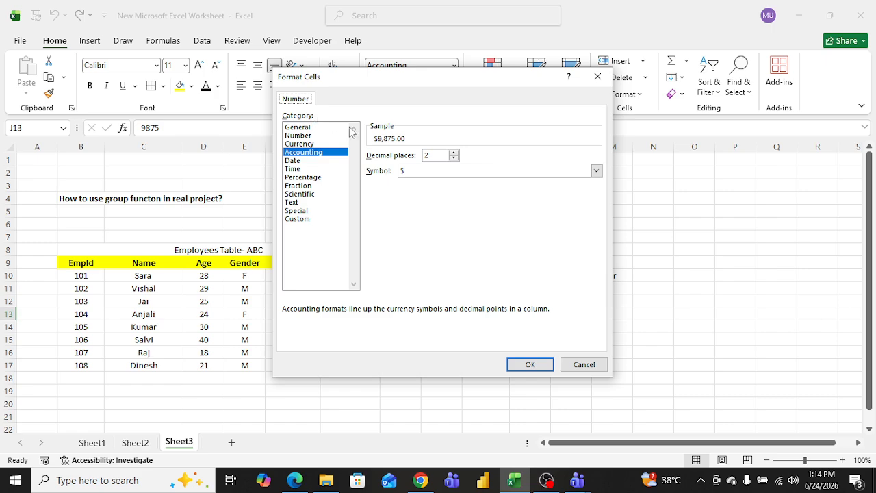
left_click(596, 171)
left_click_drag(597, 195, 594, 176)
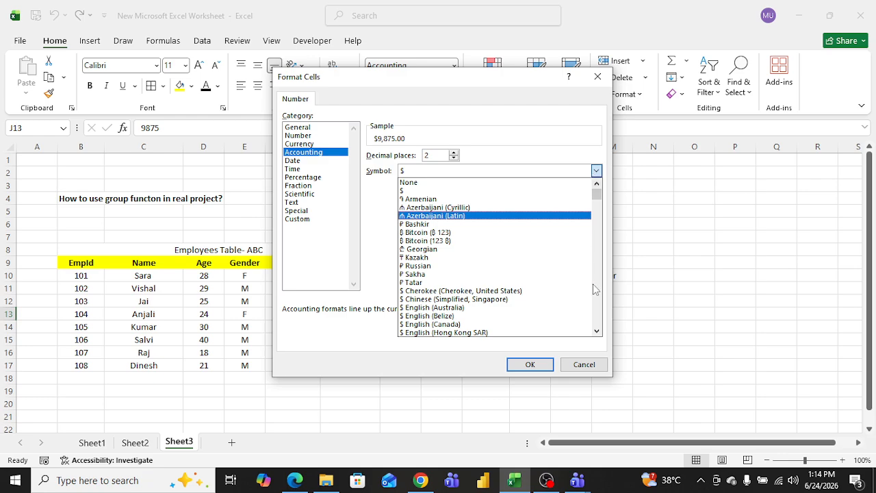
left_click(597, 332)
left_click_drag(596, 332, 596, 333)
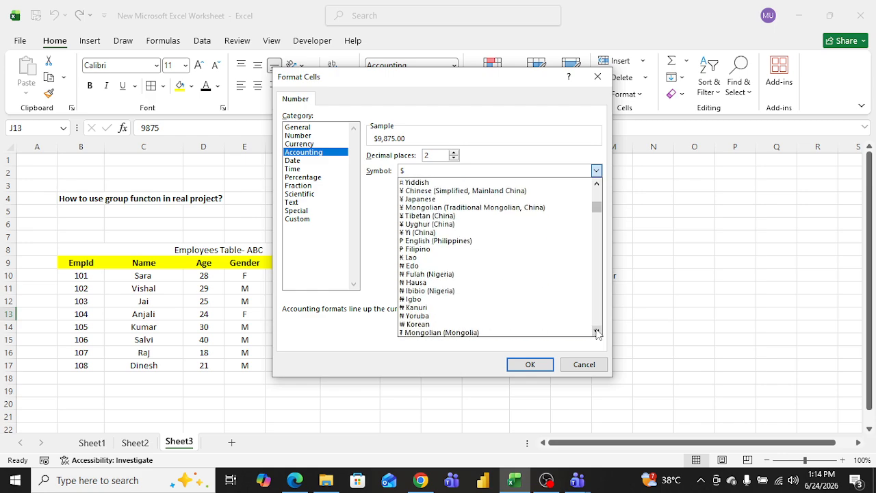
left_click_drag(597, 333, 597, 333)
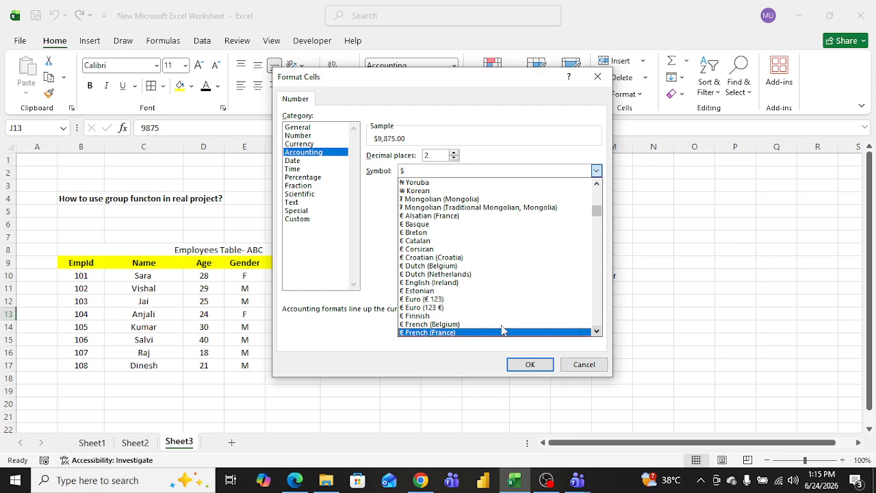
left_click(445, 308)
left_click(537, 365)
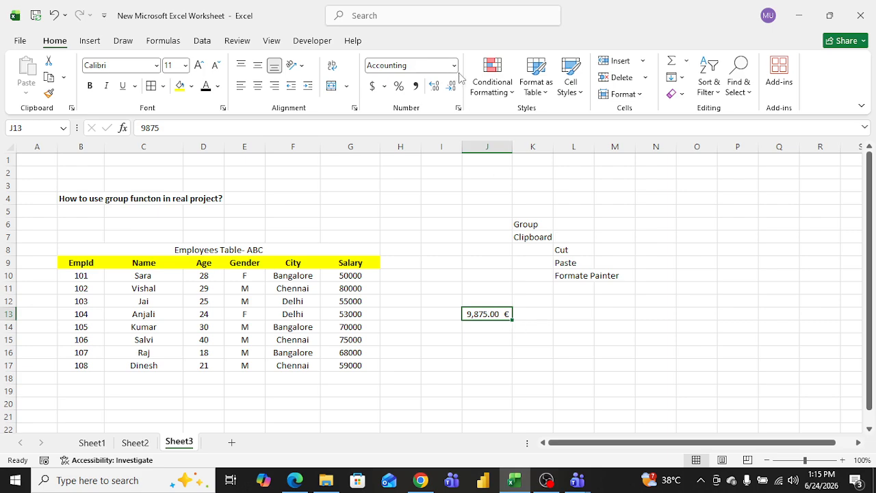
Step: Clear the contents of cell J13
left_click(520, 296)
left_click(489, 315)
key("Delete")
Step: Apply the Comma Style number format to cell L10
left_click(471, 248)
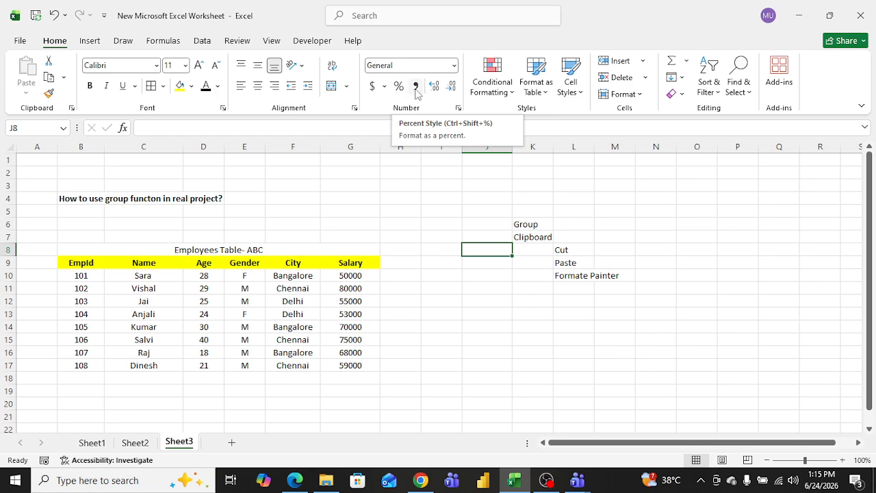
left_click(585, 275)
left_click(415, 87)
left_click(595, 313)
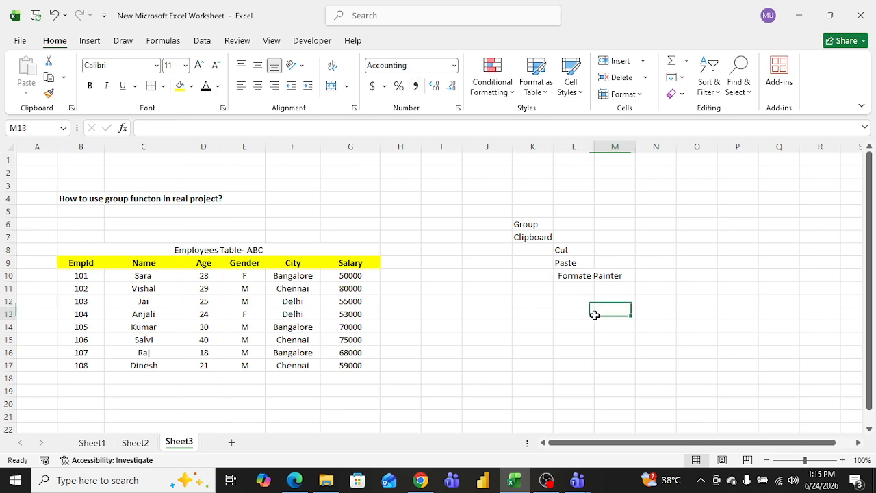
left_click(584, 276)
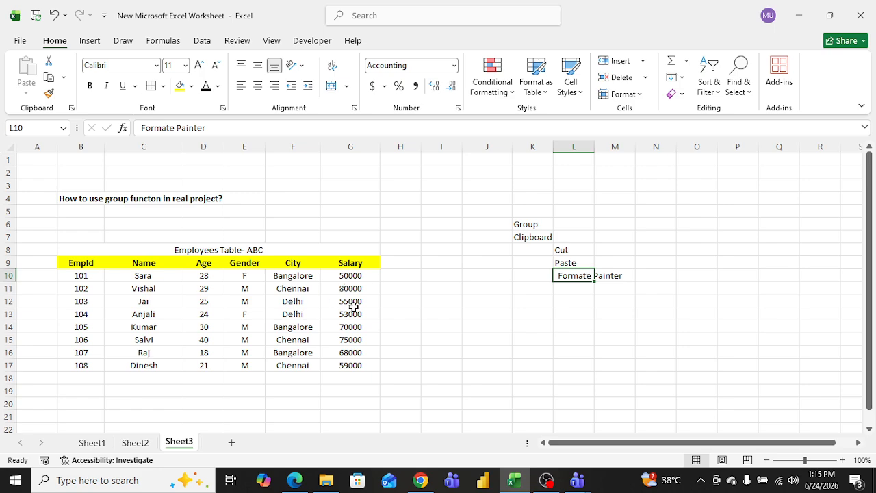
Step: Enter 1234,234,334 in cell J11
left_click(464, 289)
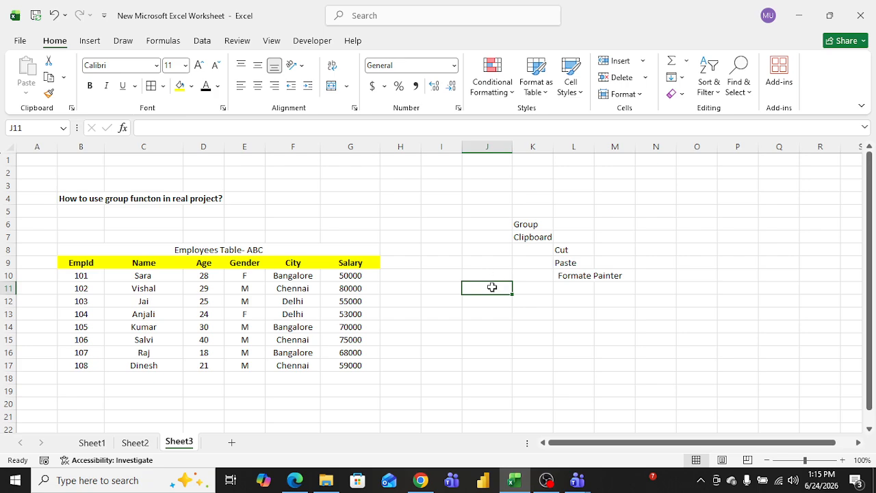
type("1234,")
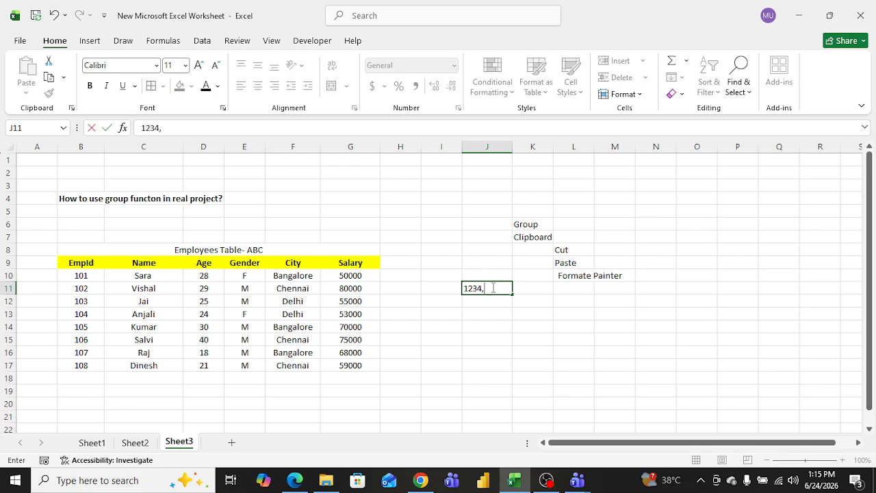
type("234,334")
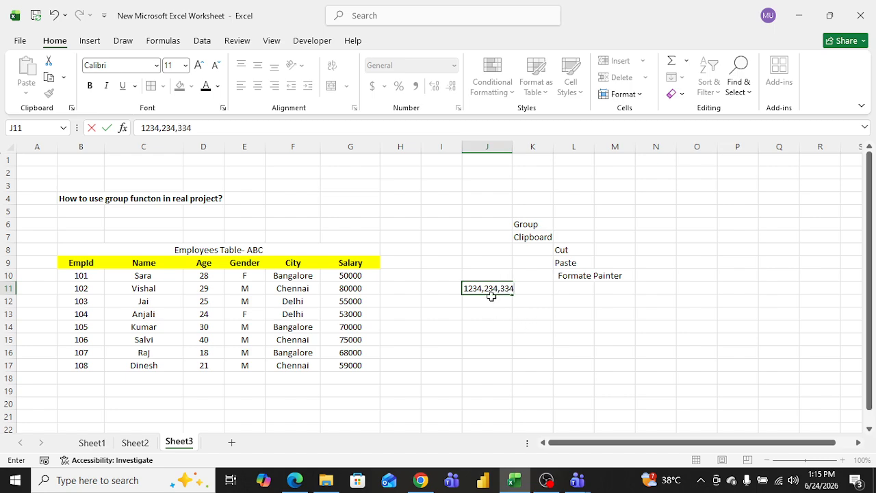
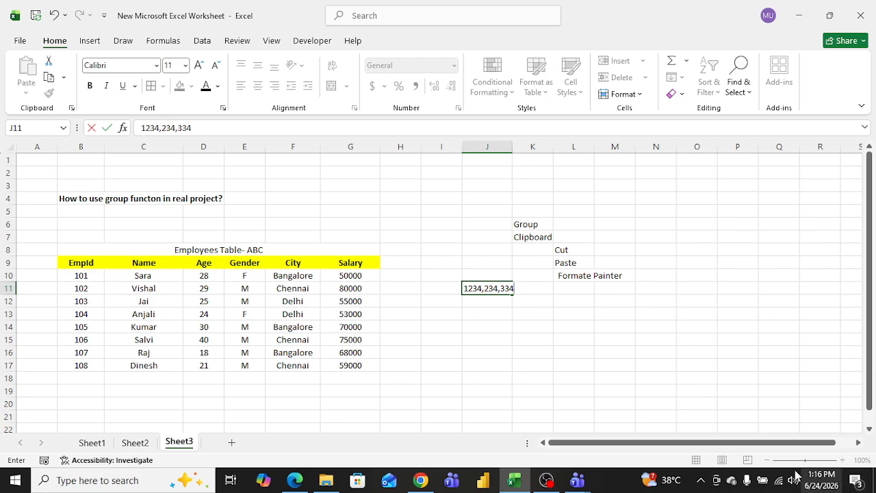
Step: Switch the Wi-Fi connection to the OnePlus Nord CE4 Lite 5G network
left_click(780, 484)
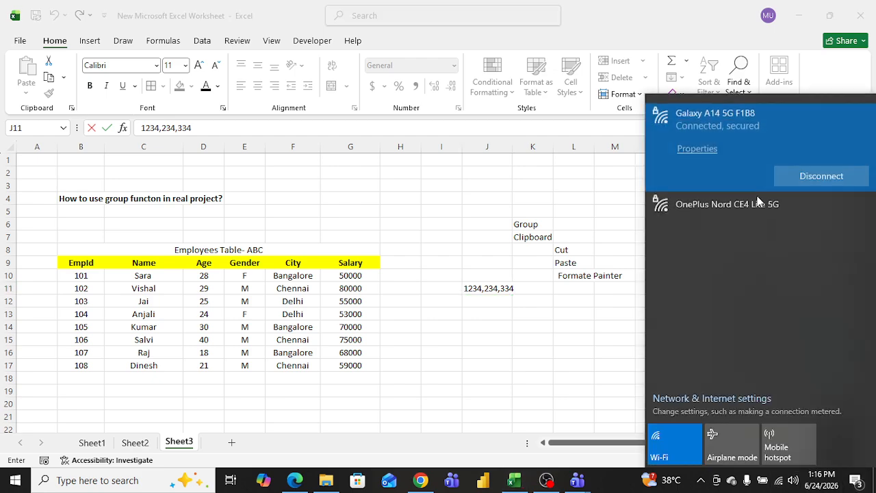
left_click(739, 205)
left_click(838, 207)
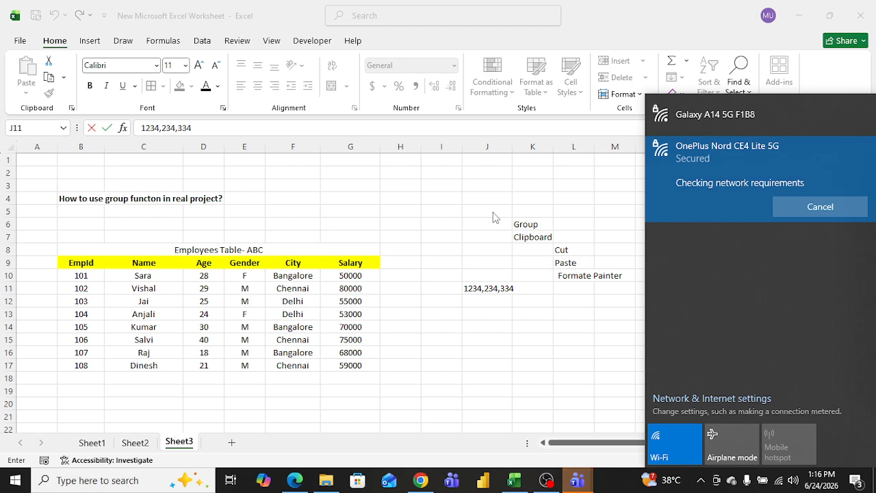
left_click(459, 218)
Step: In the Teams meeting, stop sharing and share the entire screen again
left_click(588, 473)
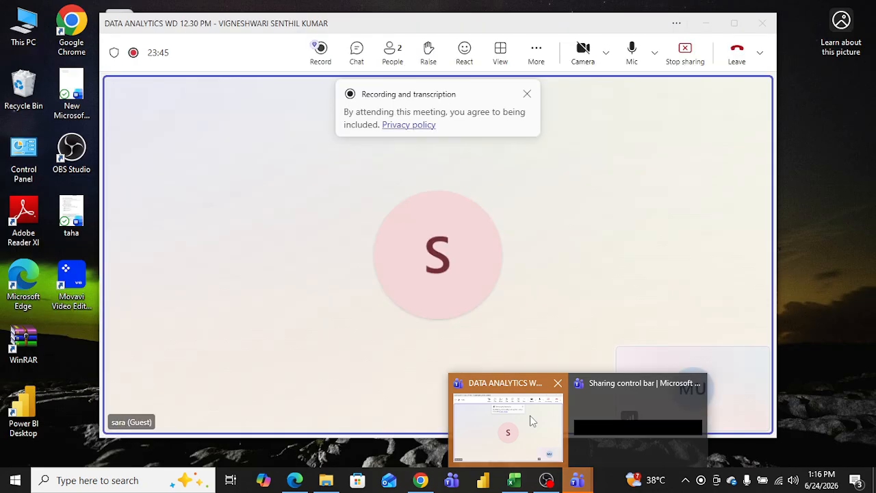
left_click(531, 419)
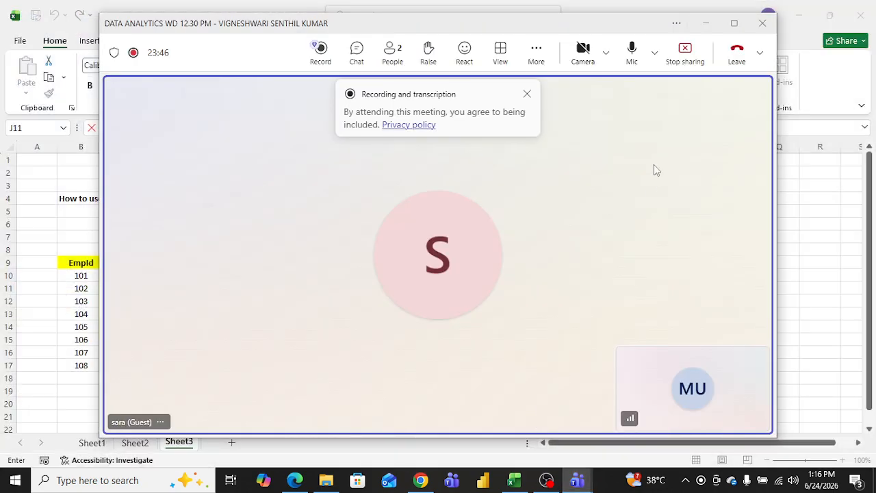
left_click(693, 59)
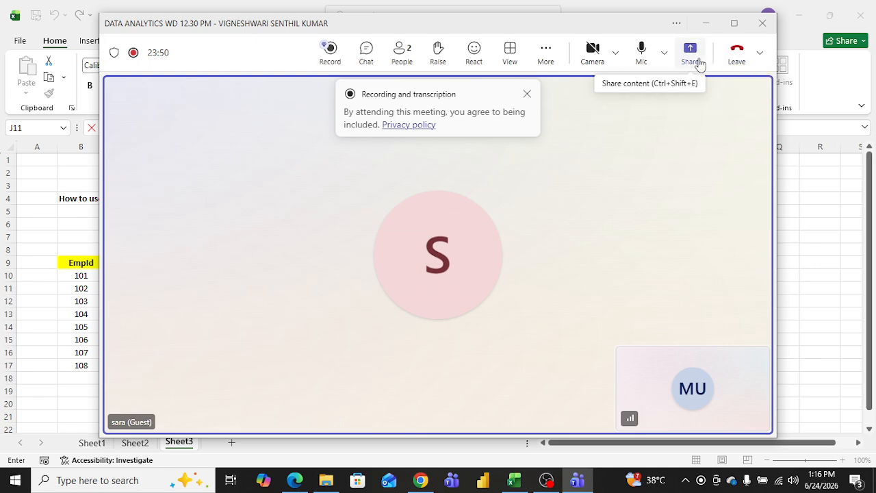
left_click(698, 63)
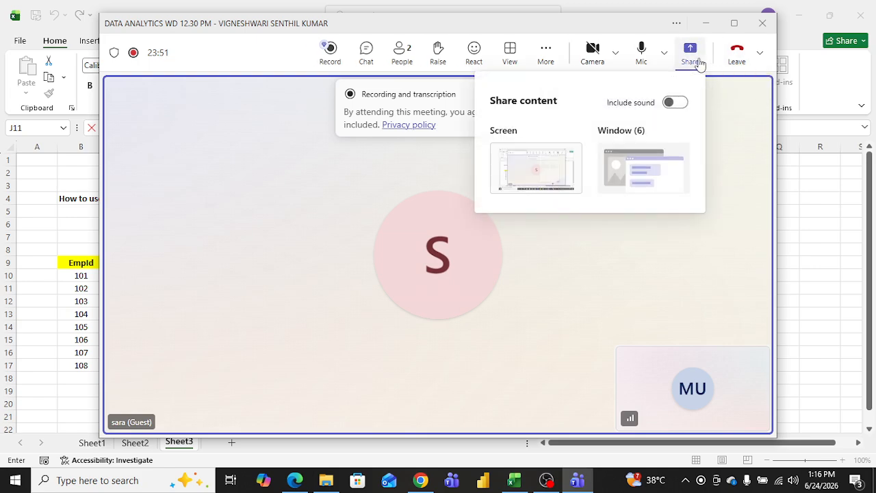
left_click(558, 166)
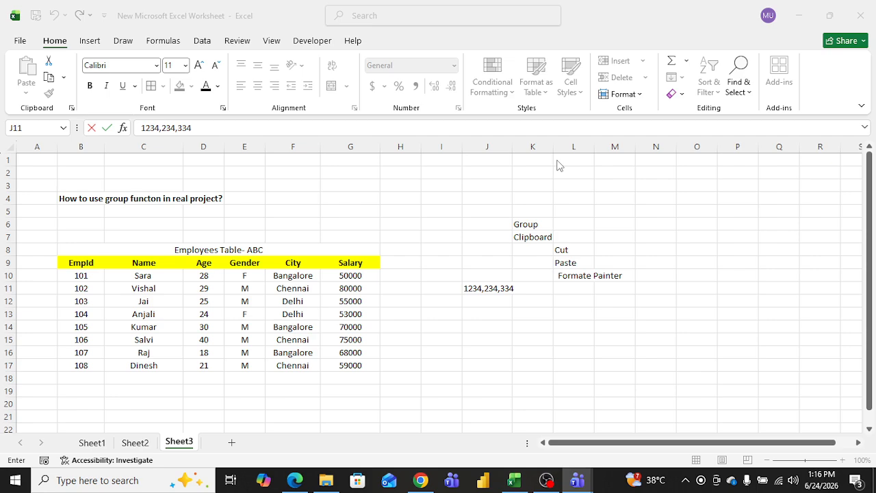
Step: Shorten the entry in cell J11 to 1234
left_click(447, 244)
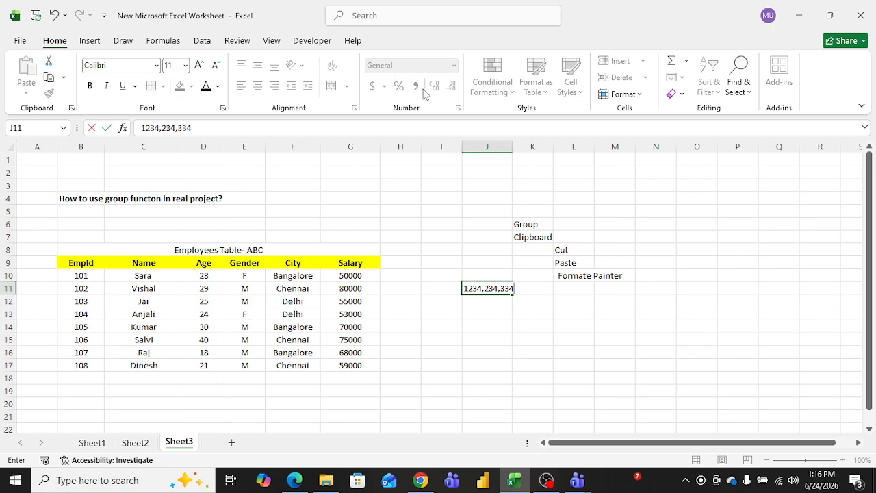
key("BackSpace")
key("BackSpace")
key("BackSpace")
key("BackSpace")
key("BackSpace")
key("BackSpace")
key("BackSpace")
key("BackSpace")
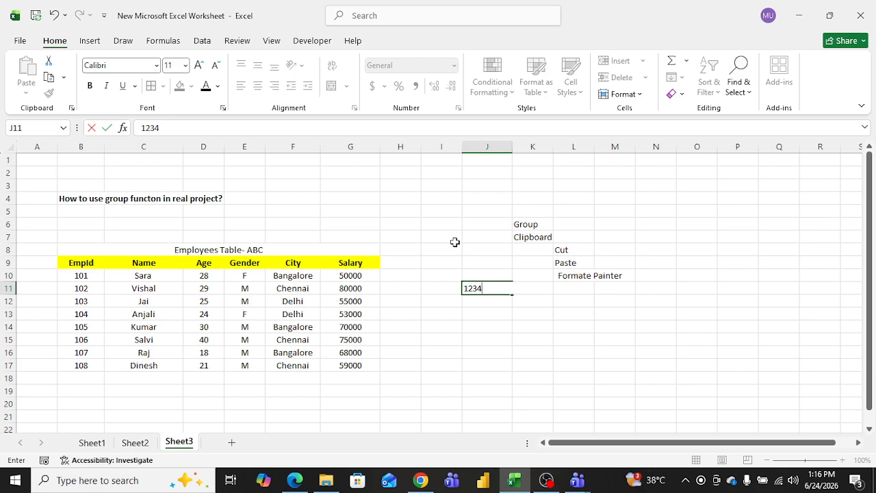
left_click(519, 377)
left_click(497, 290)
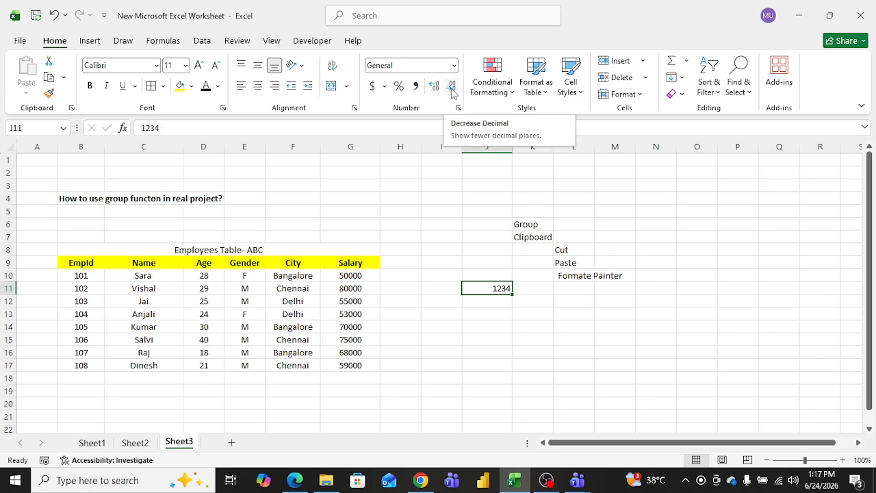
Step: Enter .908765 in cell J9
left_click(490, 269)
type(".")
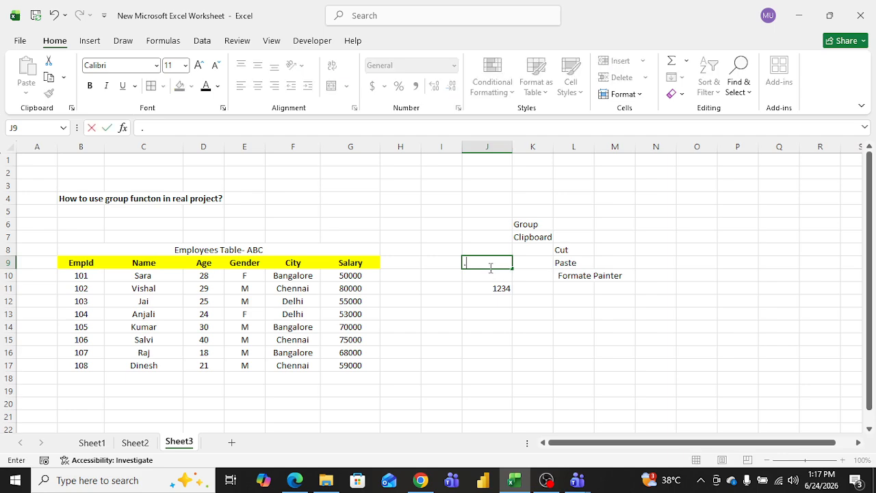
type("908765")
Step: Clear the contents of cells J11 and J9
left_click(501, 288)
key("BackSpace")
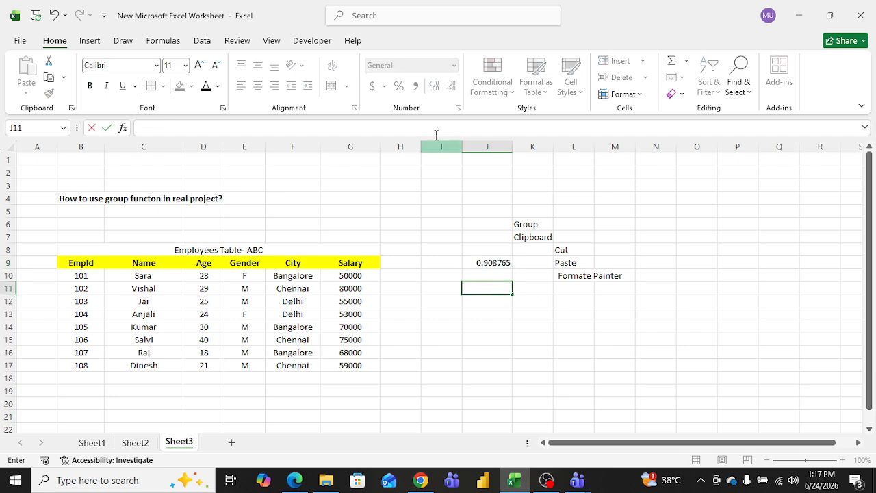
left_click(488, 266)
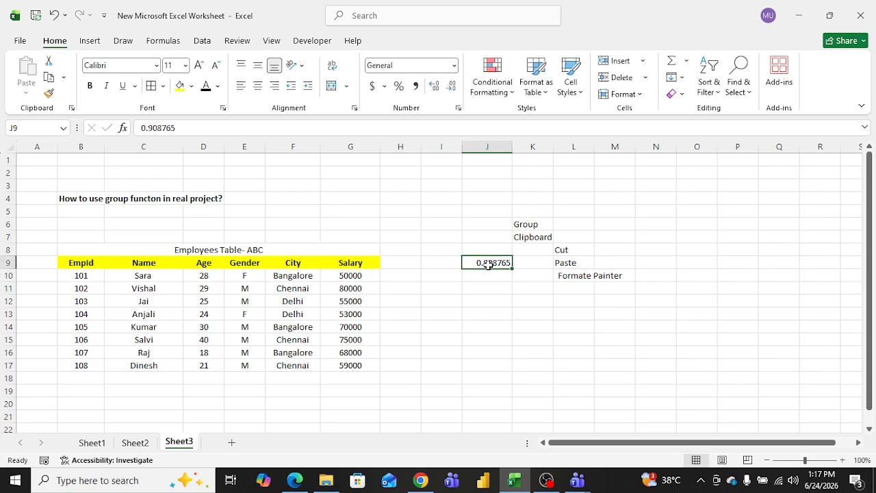
key("Delete")
left_click(458, 211)
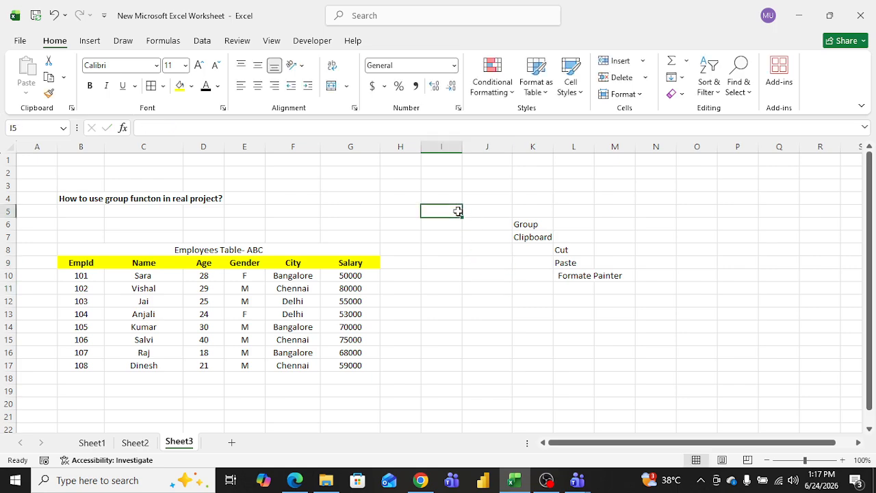
Step: Browse the Salary values in column G and the Conditional Formatting options
left_click(513, 94)
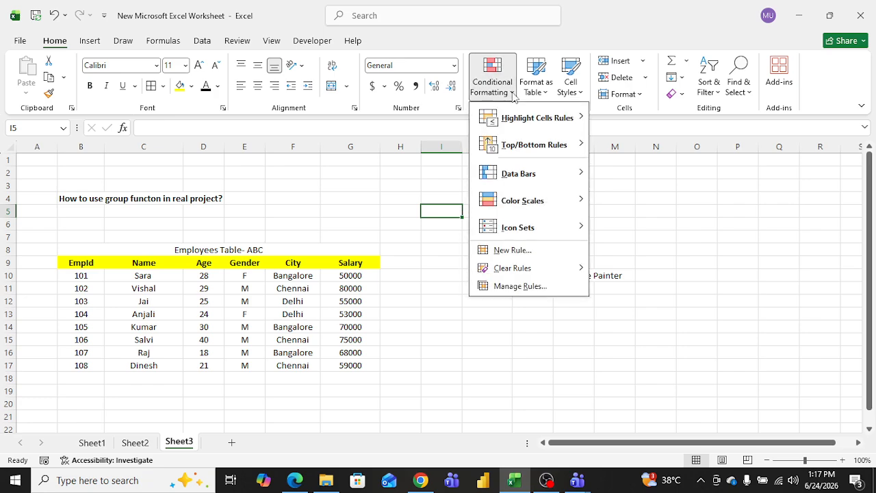
left_click(401, 164)
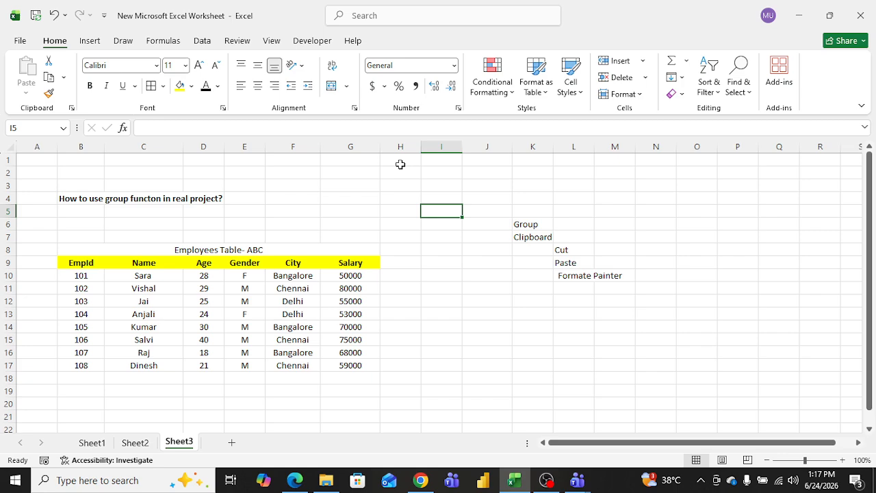
left_click(363, 275)
key("Down")
key("Down")
key("Down")
key("Down")
key("Down")
key("Down")
key("Down")
key("Up")
key("Up")
key("Up")
key("Up")
key("Up")
key("Up")
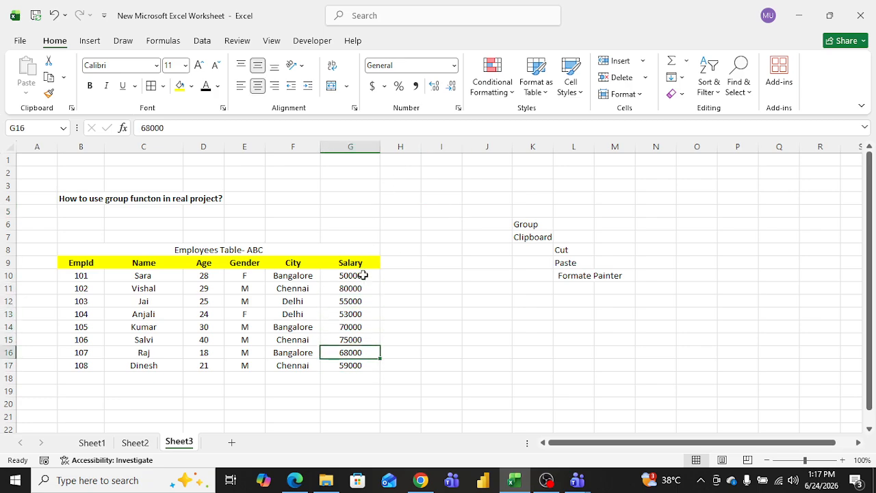
key("Up")
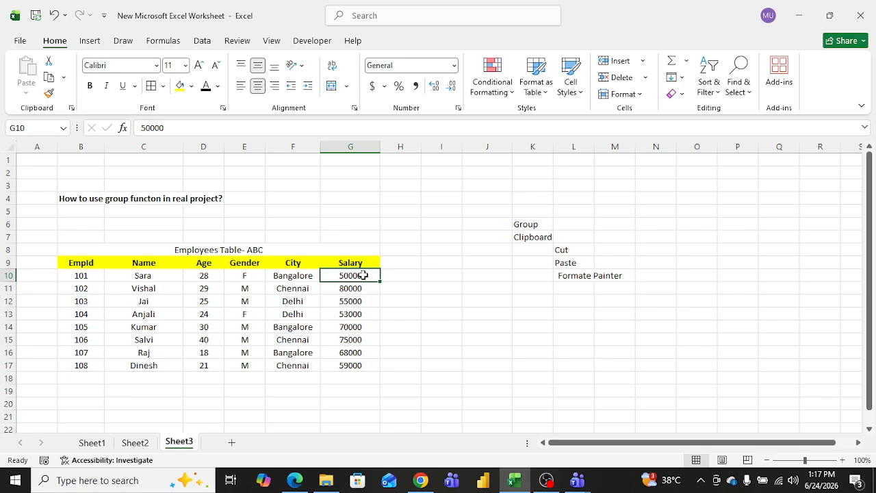
key("Down")
key("Down")
key("Down")
key("Down")
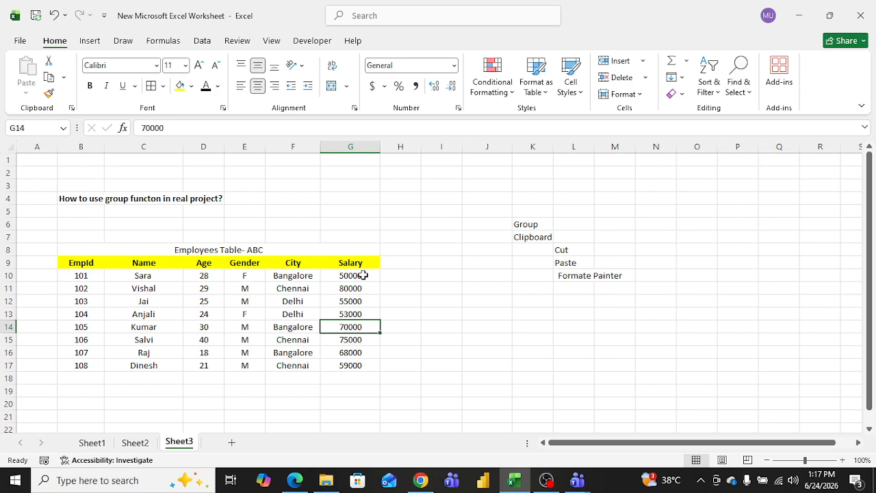
Step: Highlight Salary cells G10:G17 greater than 70000 with Light Red Fill with Dark Red Text
left_click_drag(363, 275, 357, 358)
left_click(507, 92)
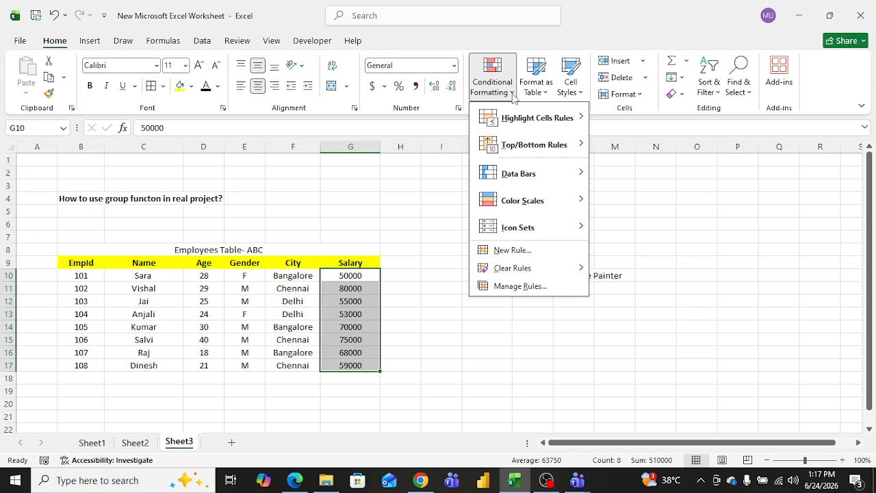
mouse_move(559, 128)
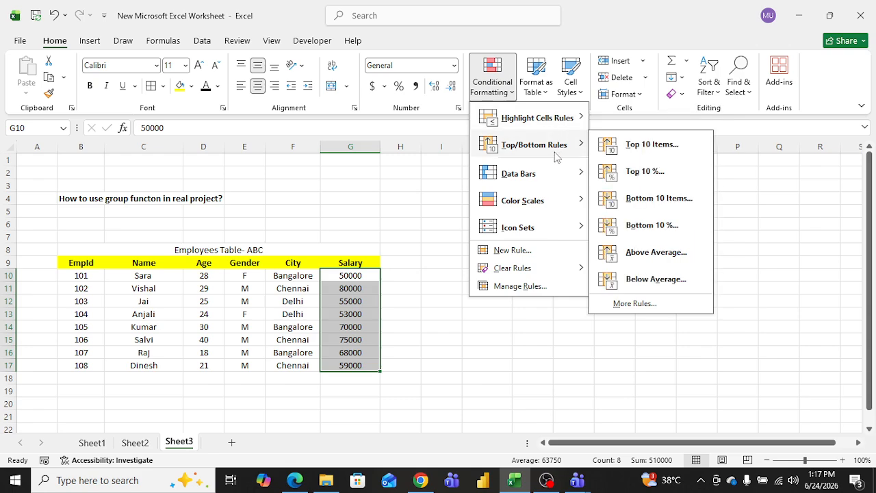
mouse_move(544, 205)
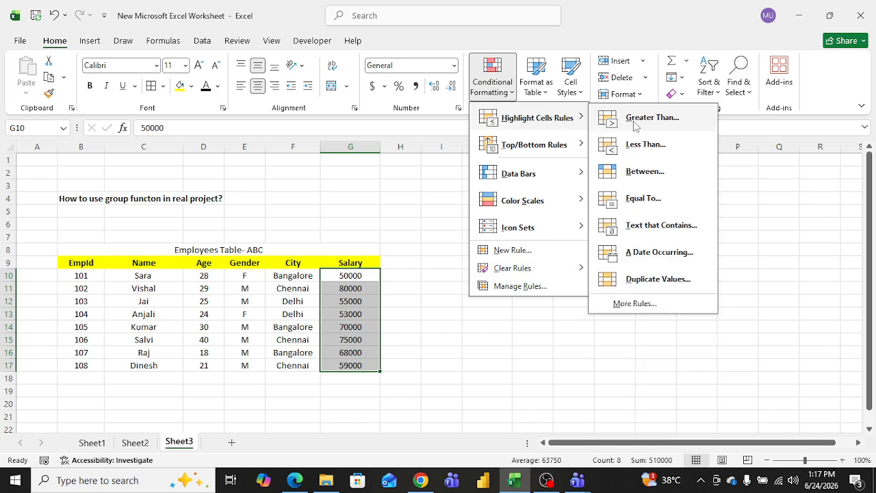
left_click(642, 123)
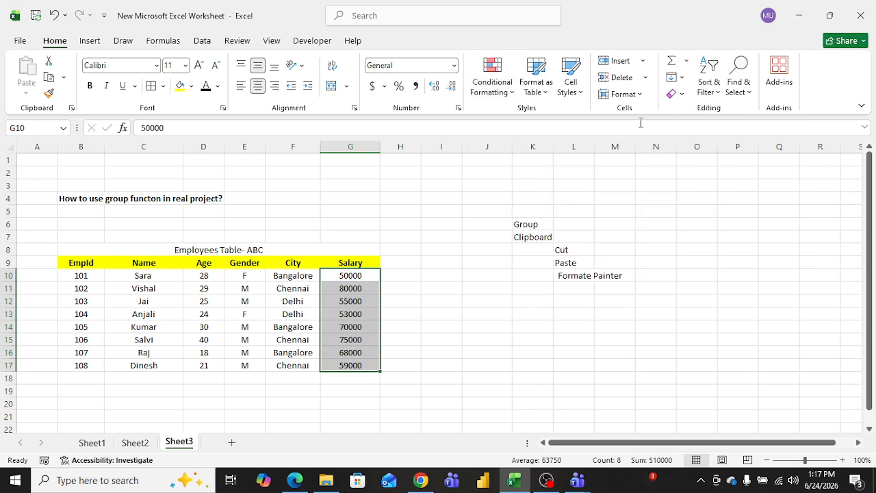
left_click(362, 254)
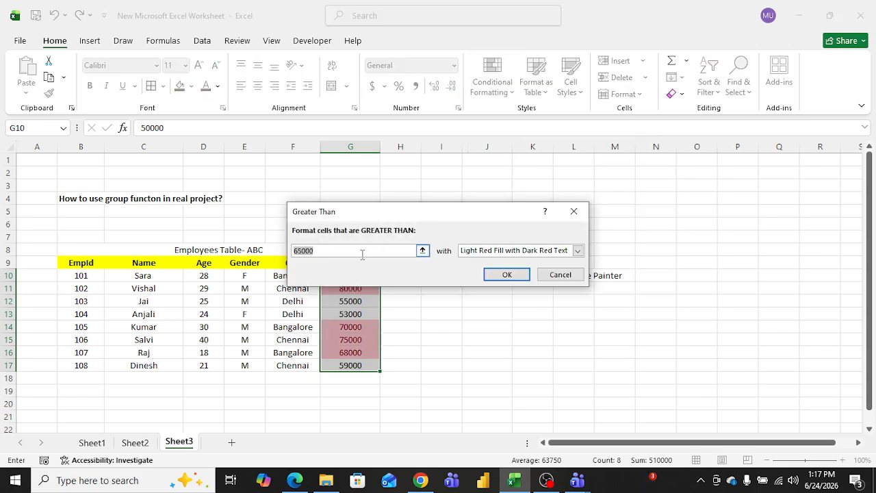
type("70000")
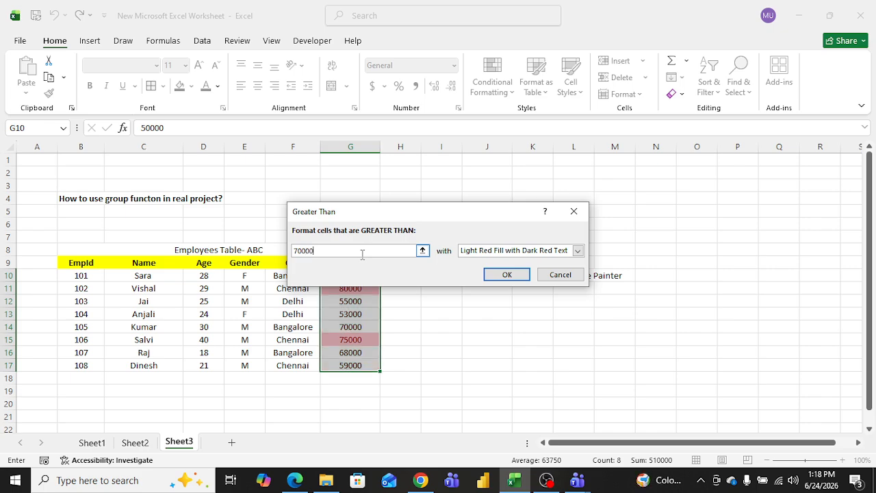
key("Return")
Step: Change the salary in cell G17 to 90000
left_click(400, 308)
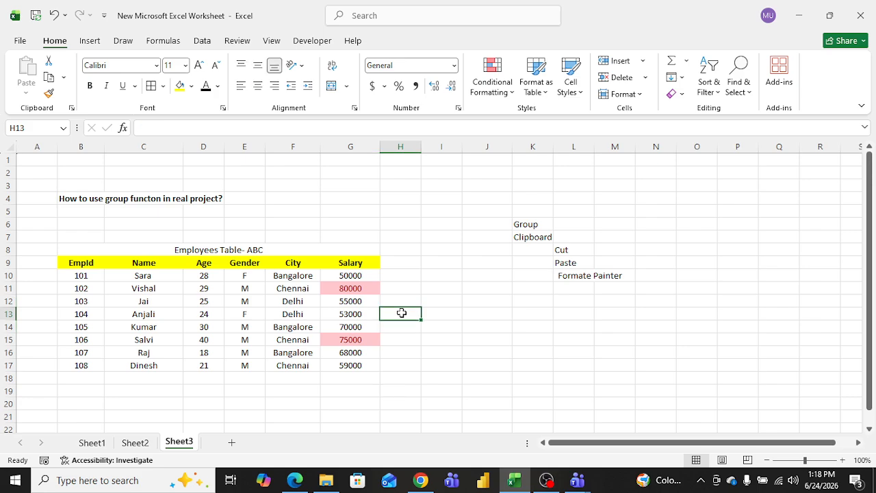
left_click(362, 327)
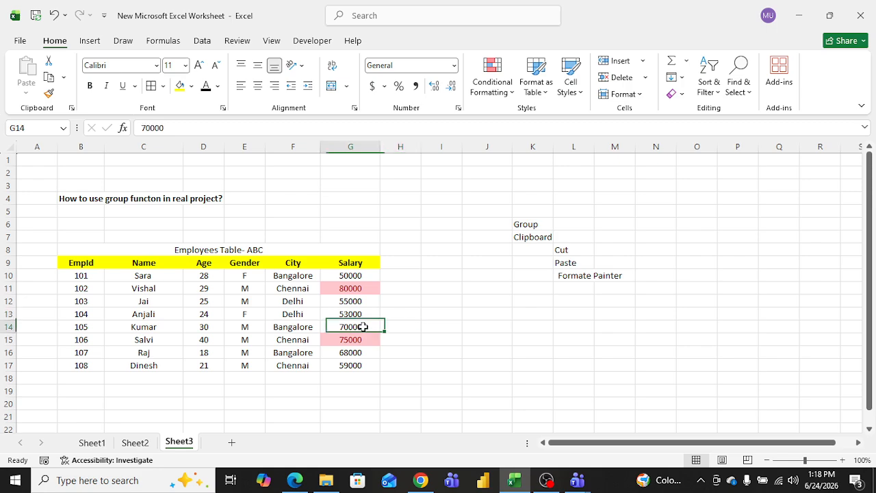
left_click(357, 366)
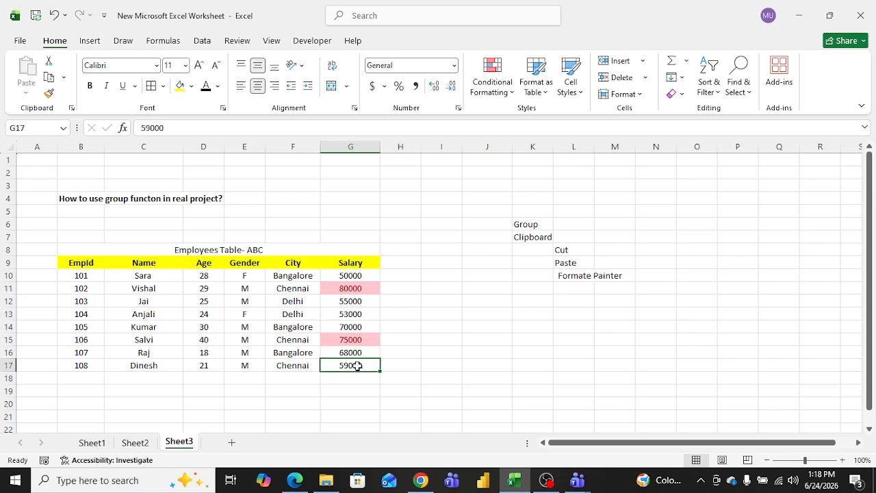
type("9000")
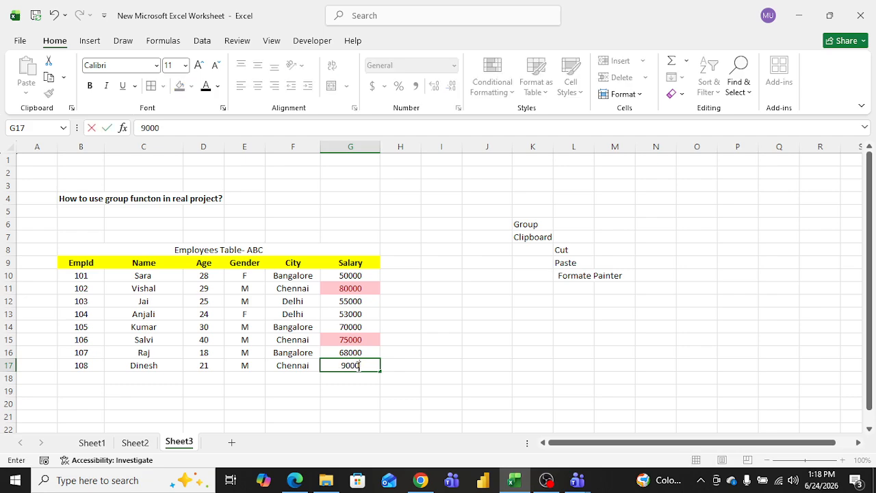
type("0")
key("Return")
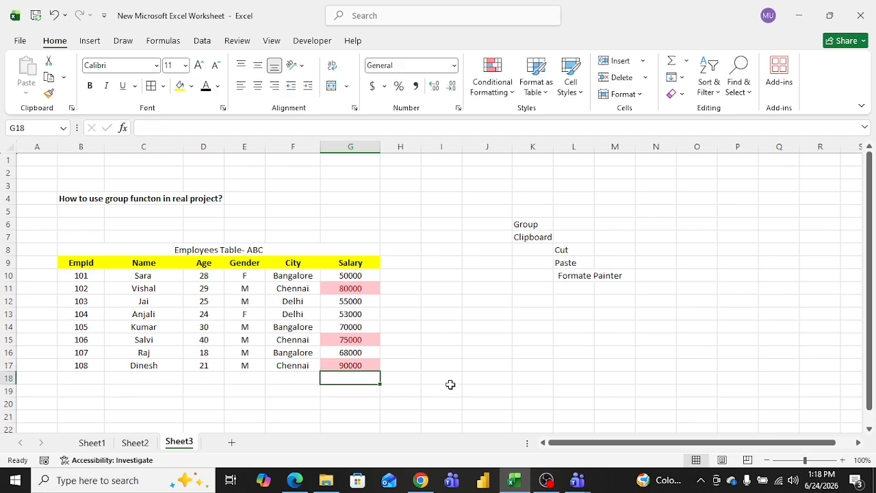
left_click(446, 366)
left_click(350, 363)
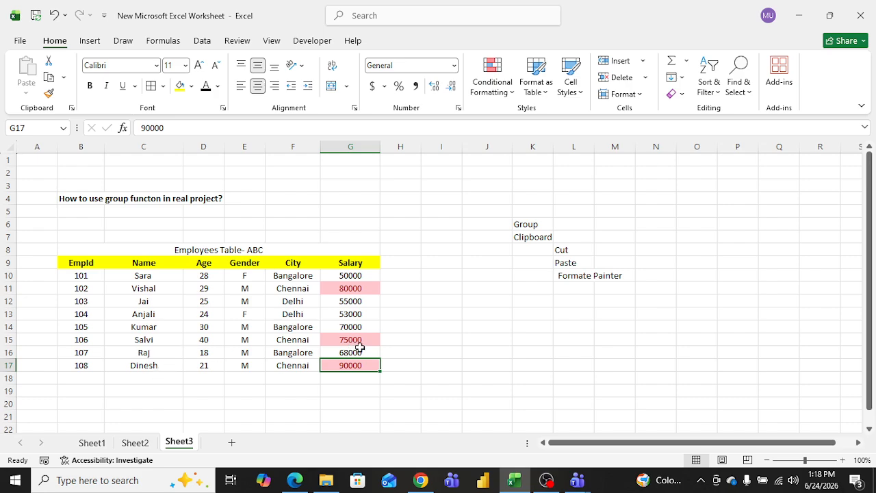
left_click(387, 298)
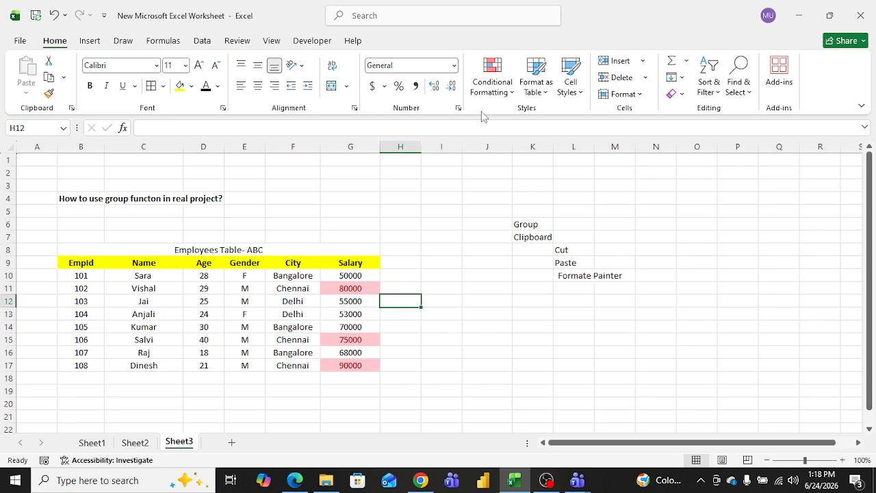
Step: Highlight Salary cells G10:G17 between 60000 and 80000 with Light Red Fill with Dark Red Text
left_click(350, 277)
left_click_drag(351, 277, 348, 365)
left_click(514, 94)
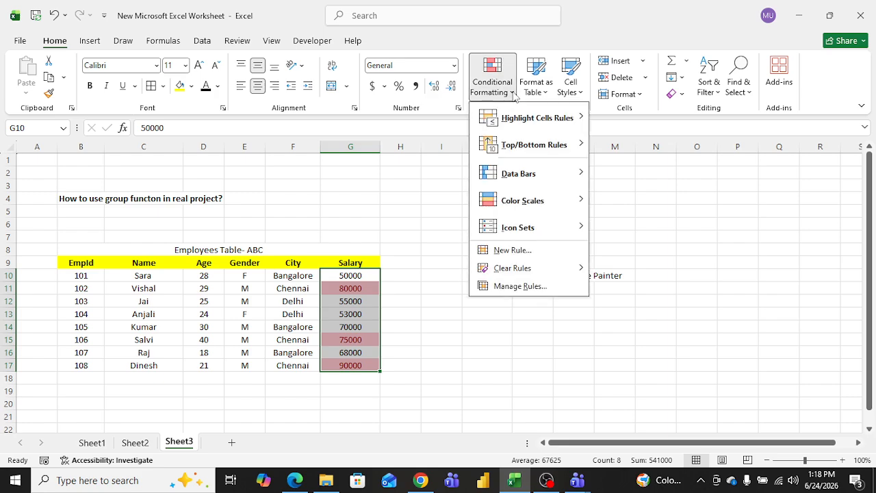
mouse_move(572, 123)
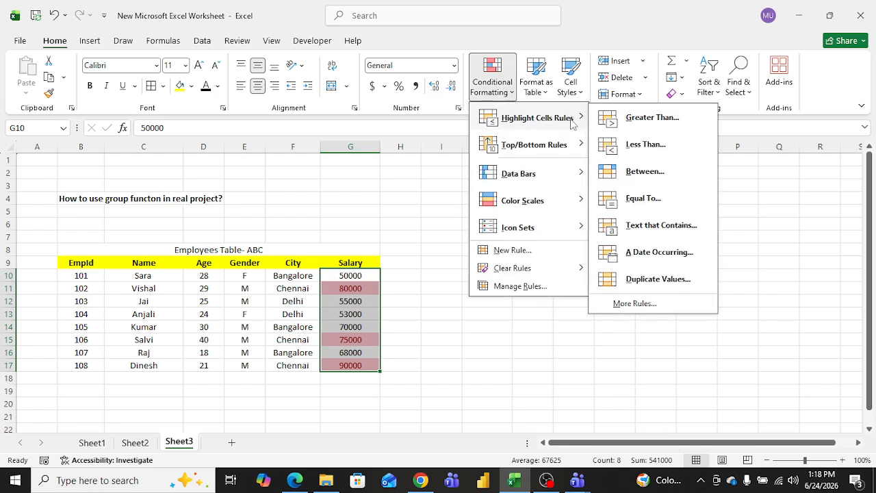
left_click(652, 175)
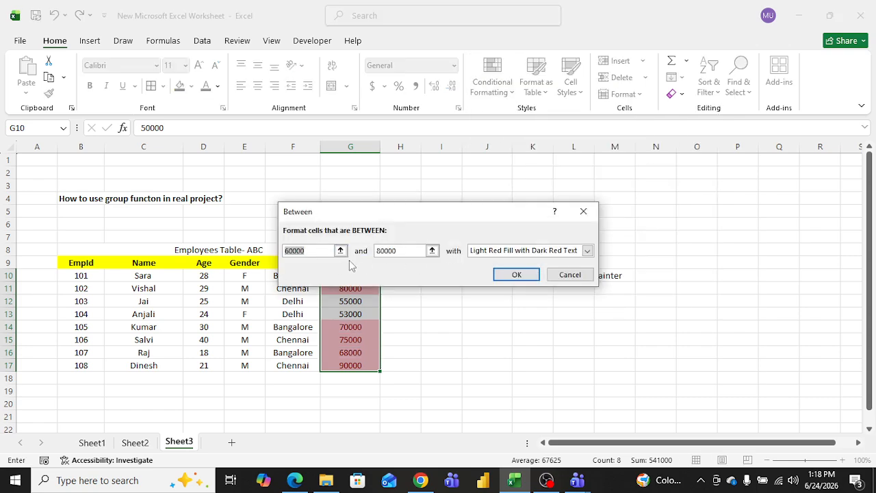
left_click(513, 274)
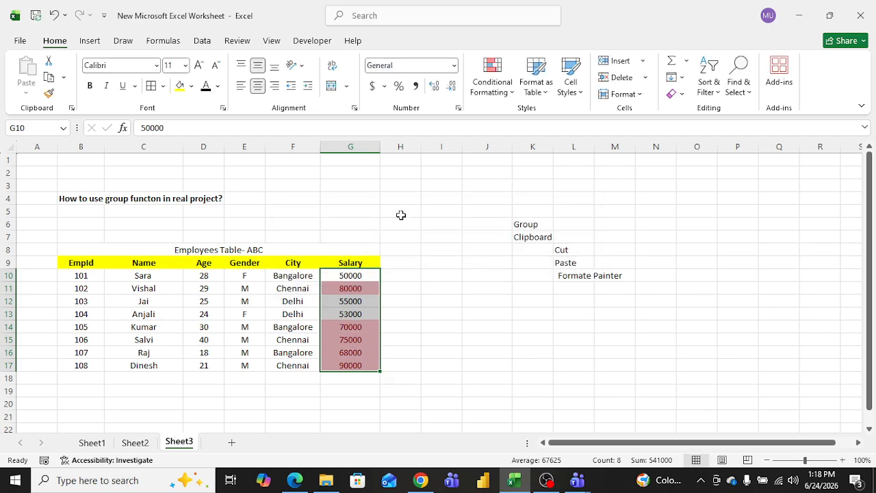
Step: Browse the Conditional Formatting options: highlight rules, top/bottom rules, data bars, color scales and icon sets
left_click(506, 89)
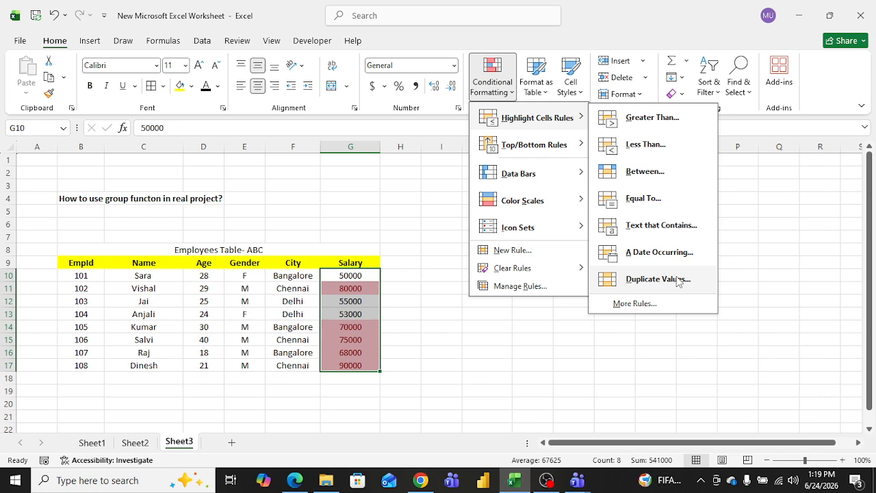
mouse_move(553, 156)
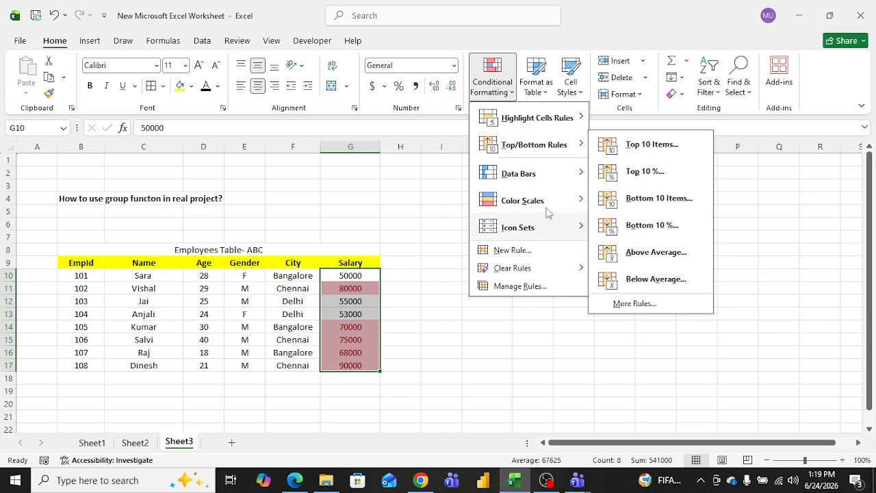
mouse_move(547, 182)
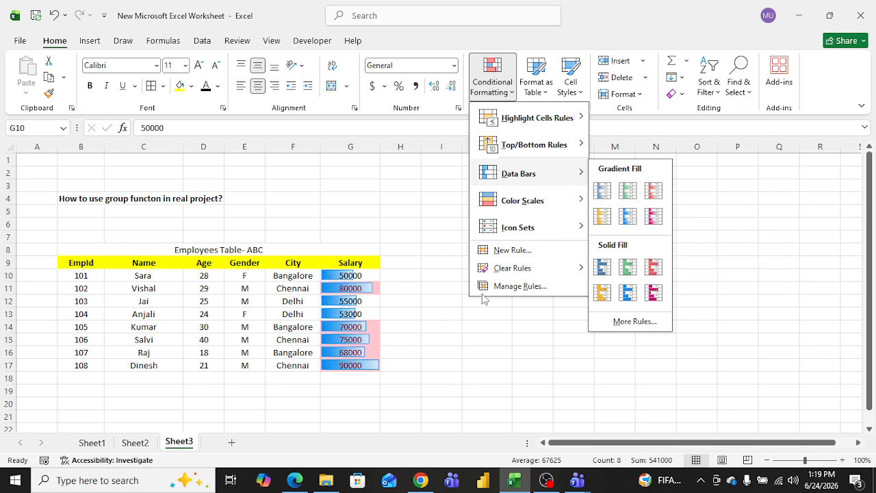
mouse_move(553, 203)
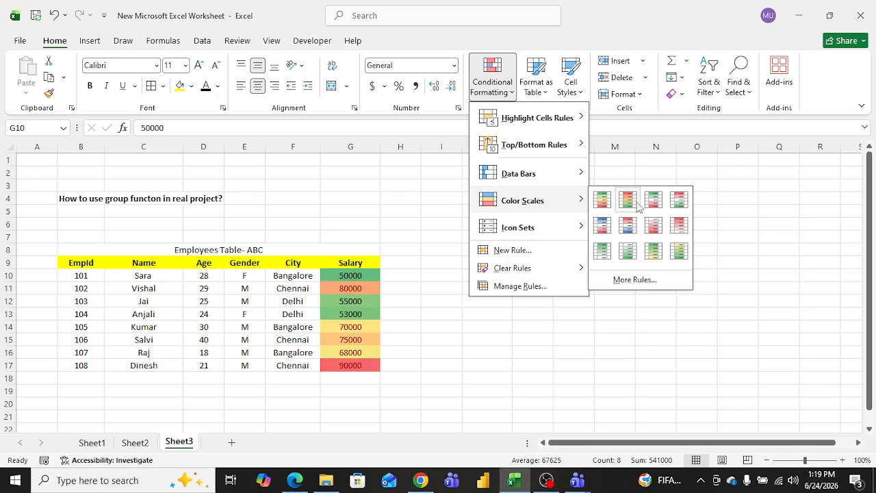
mouse_move(529, 234)
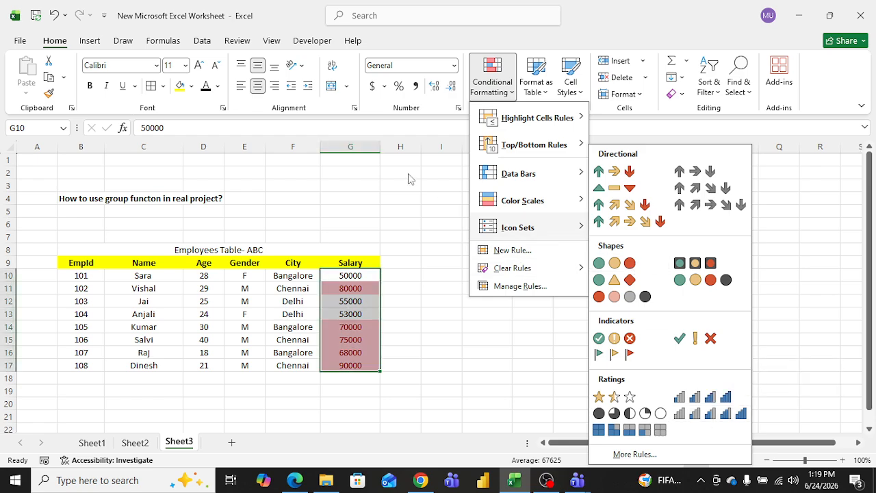
left_click(421, 192)
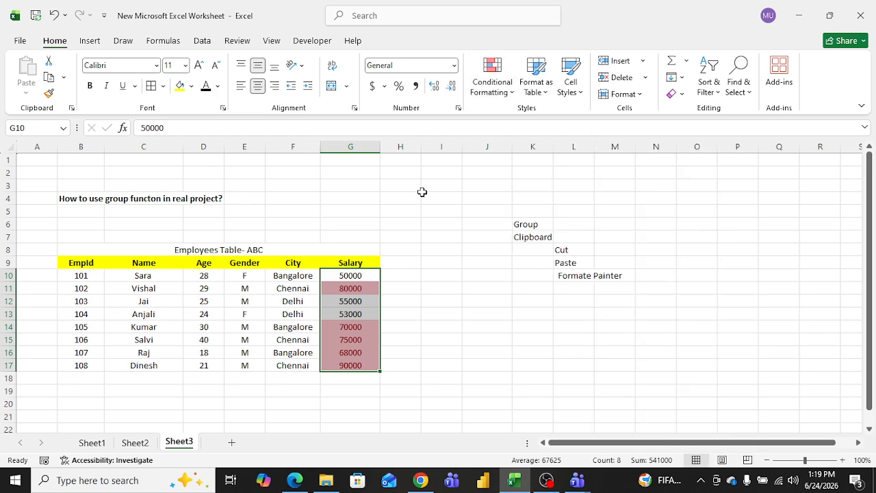
Step: Undo the last two changes to the Salary column
key("ctrl+z")
key("ctrl+z")
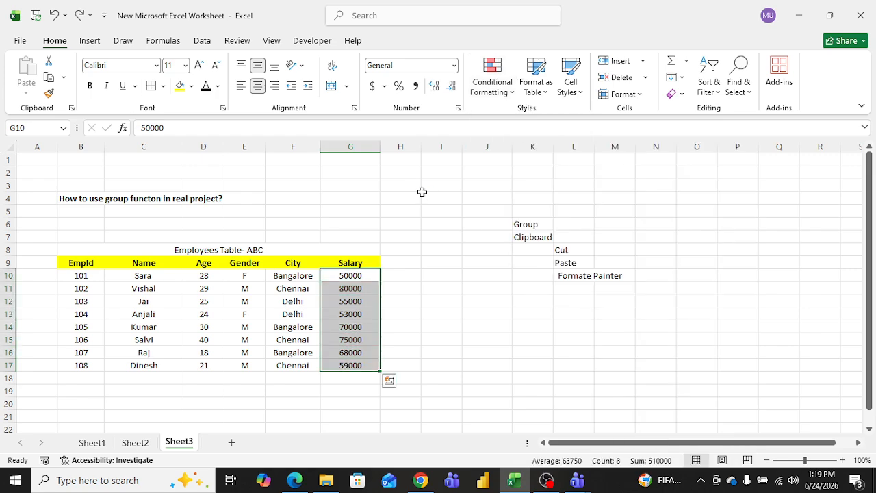
left_click(440, 224)
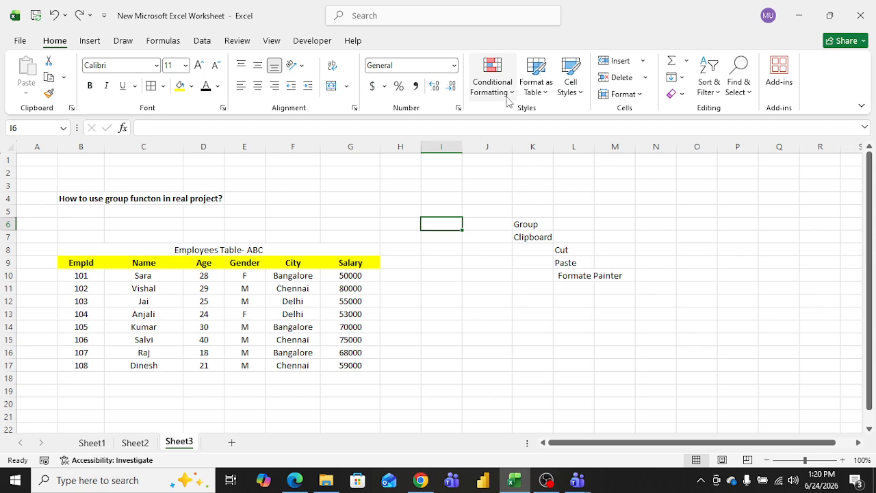
left_click(546, 96)
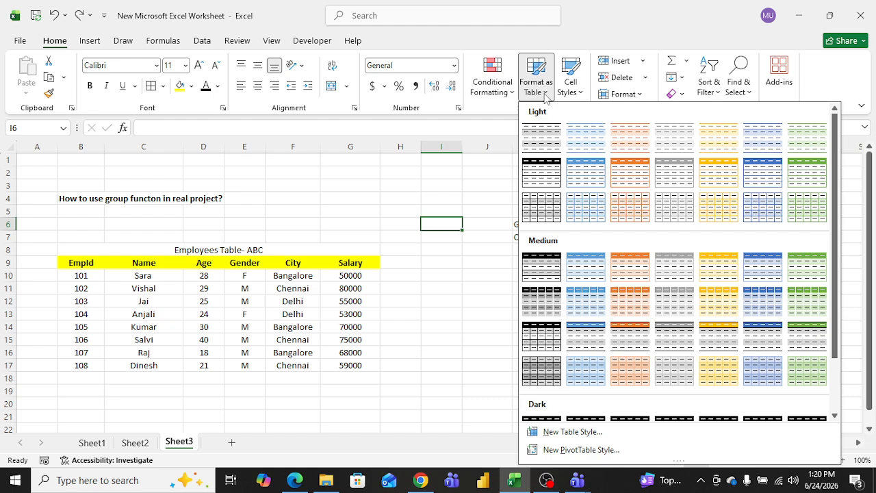
left_click(92, 44)
left_click(93, 45)
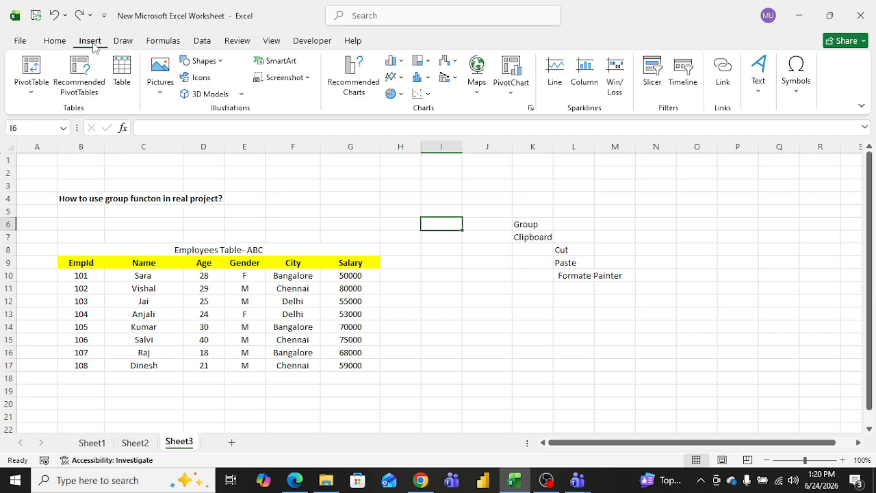
left_click(57, 45)
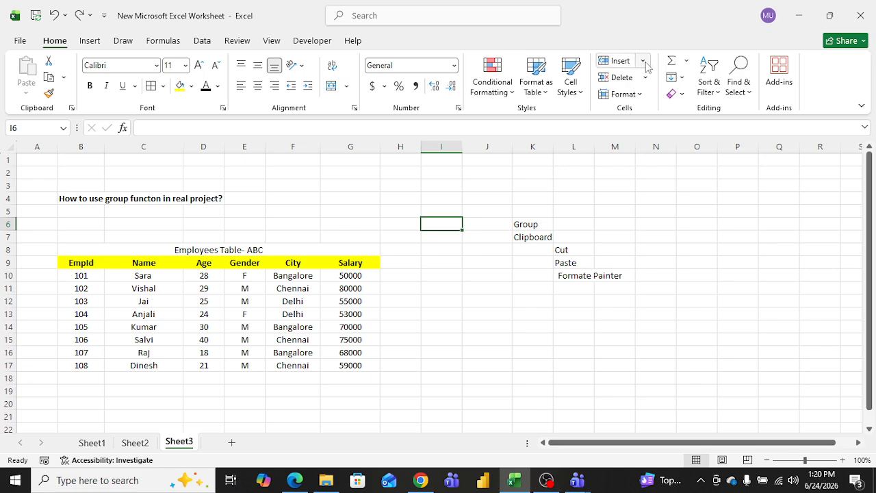
left_click(645, 61)
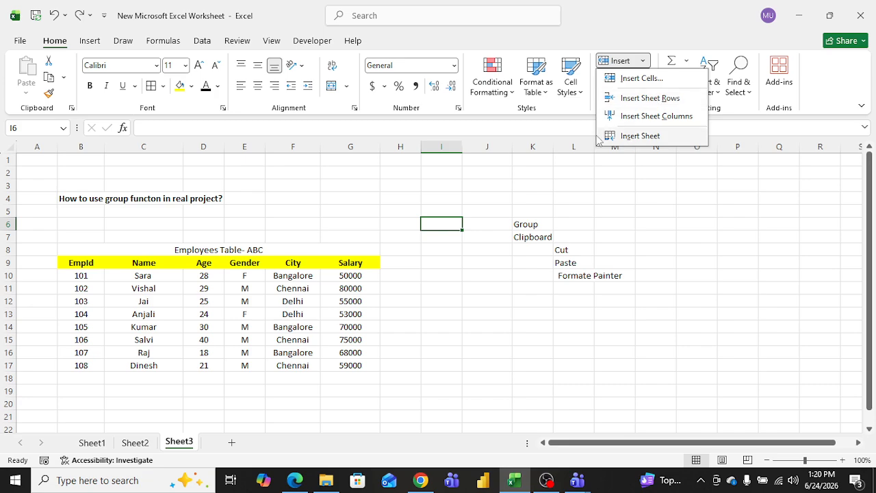
left_click(525, 190)
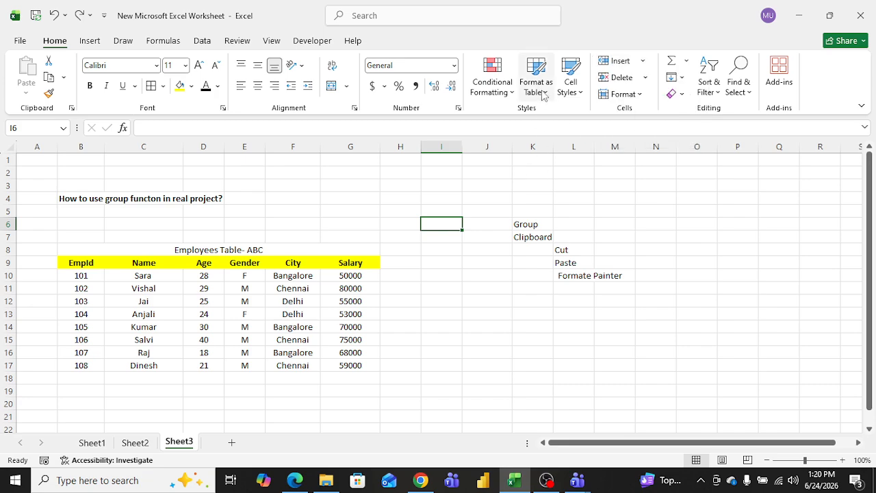
Step: Format the range B9:G17 as a table with headers using an orange medium table style
left_click_drag(86, 264, 348, 362)
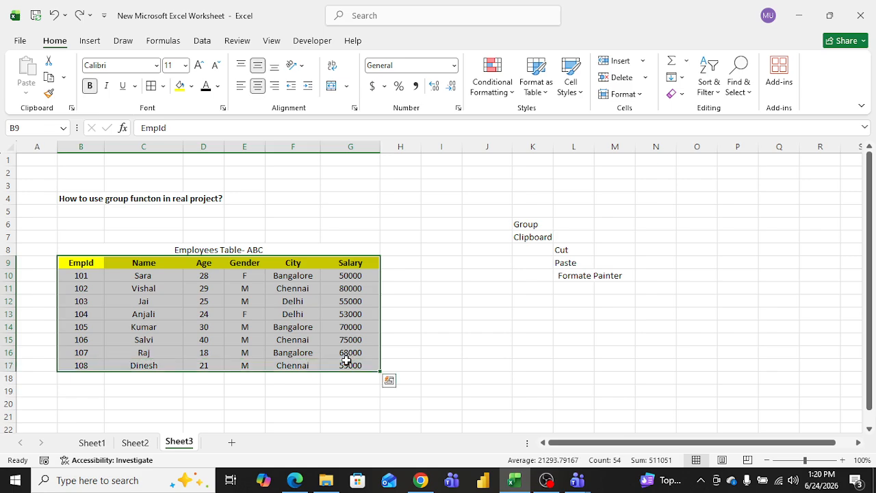
left_click(547, 94)
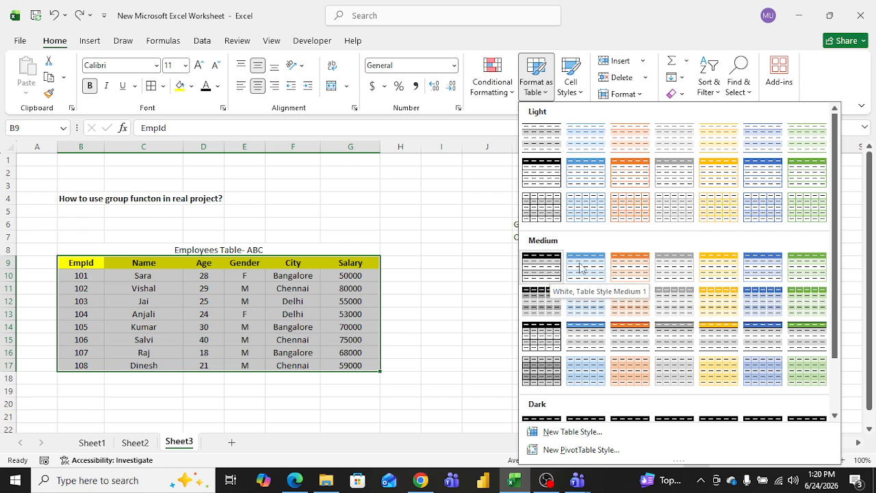
left_click(630, 267)
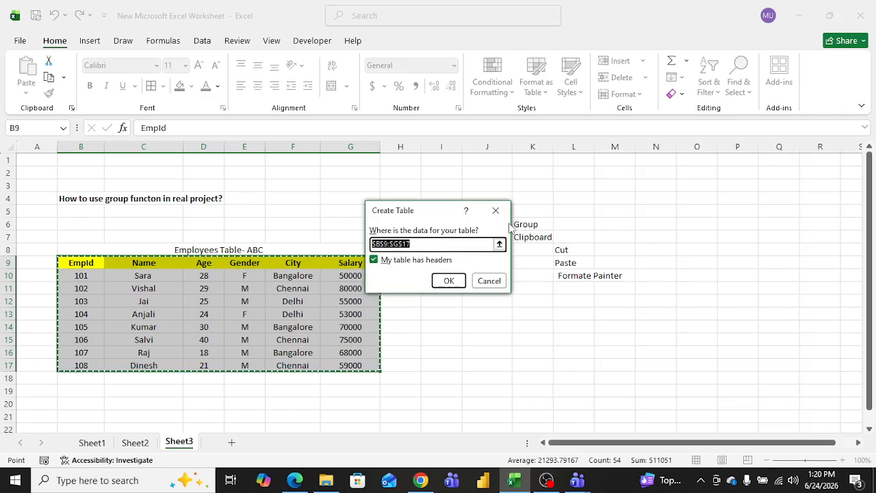
left_click(449, 281)
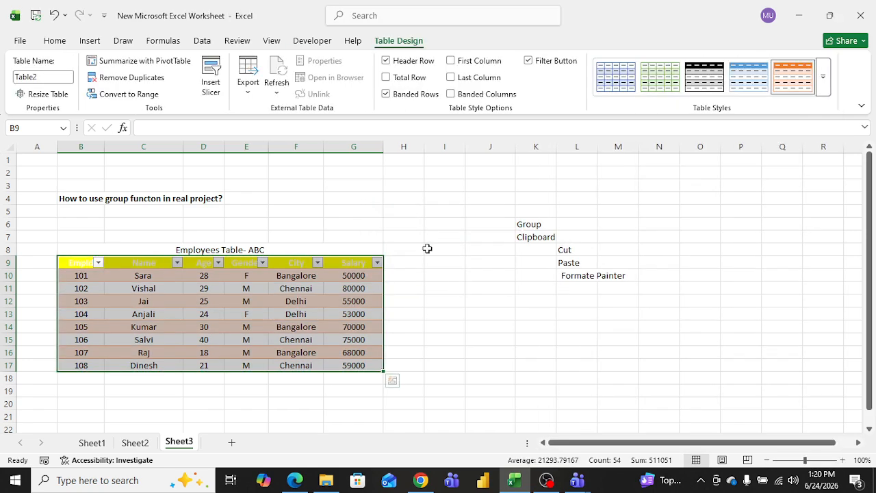
left_click(420, 239)
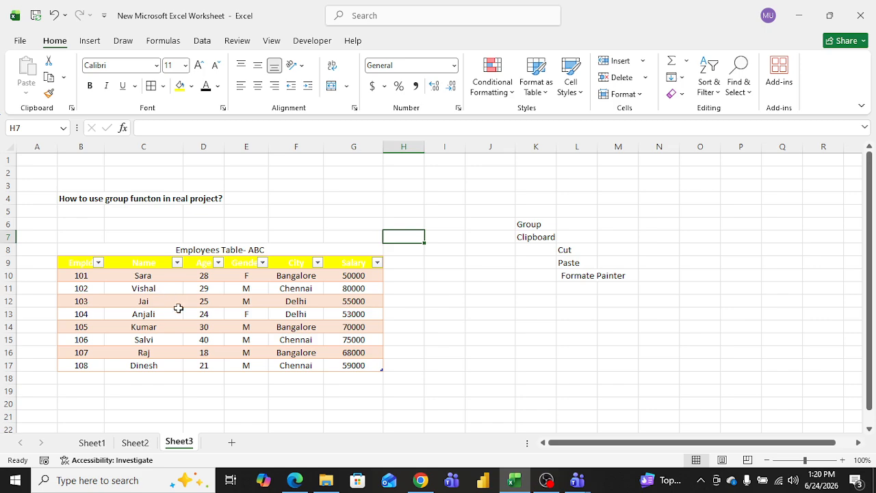
Step: Filter the table's EmpId column to show only 103 and 104
left_click(99, 263)
left_click(143, 331)
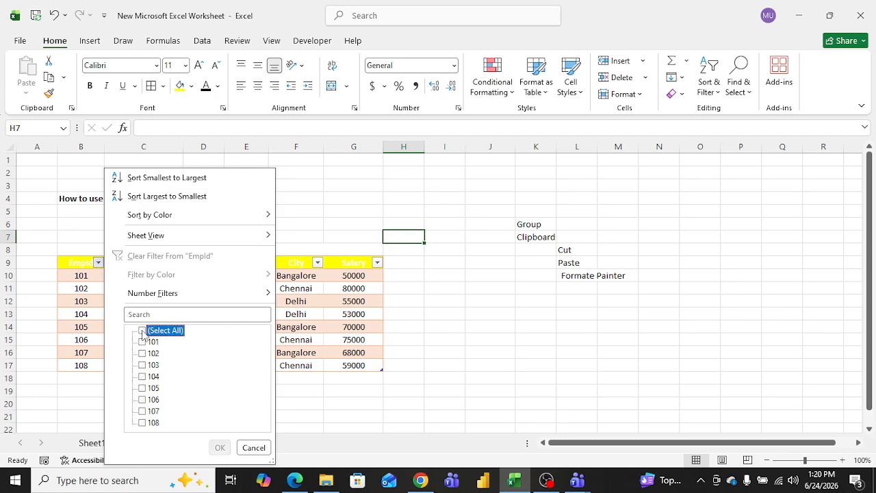
left_click(142, 365)
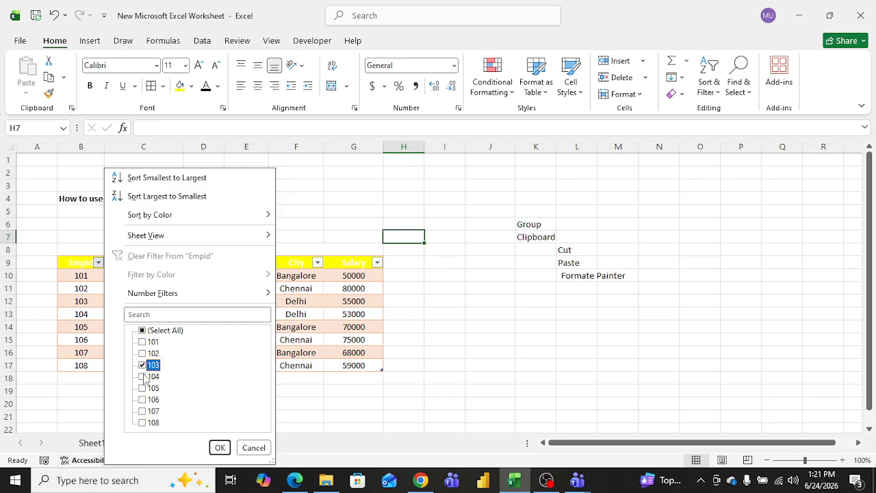
left_click(220, 448)
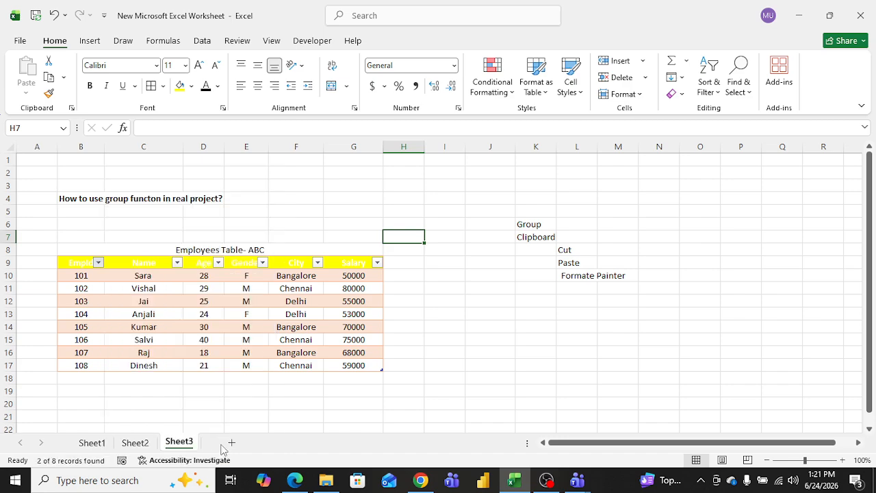
Step: Clear the EmpId filter by selecting all values again
left_click(99, 263)
left_click(143, 331)
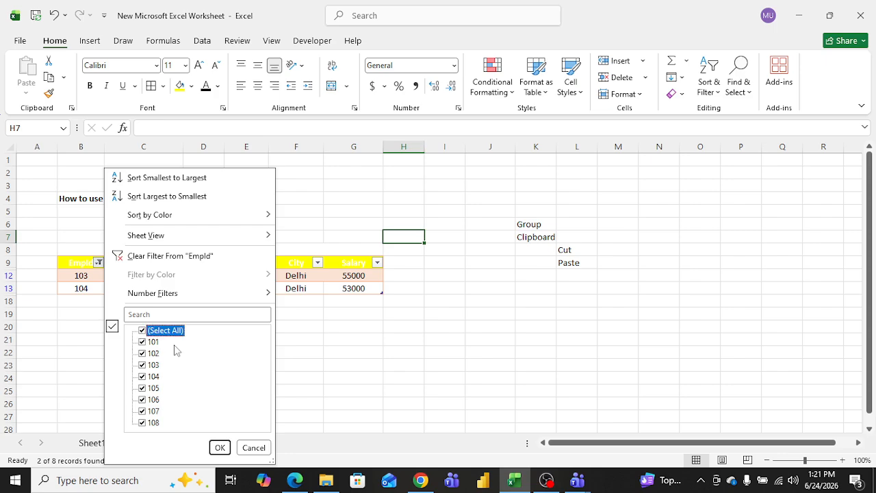
left_click(220, 448)
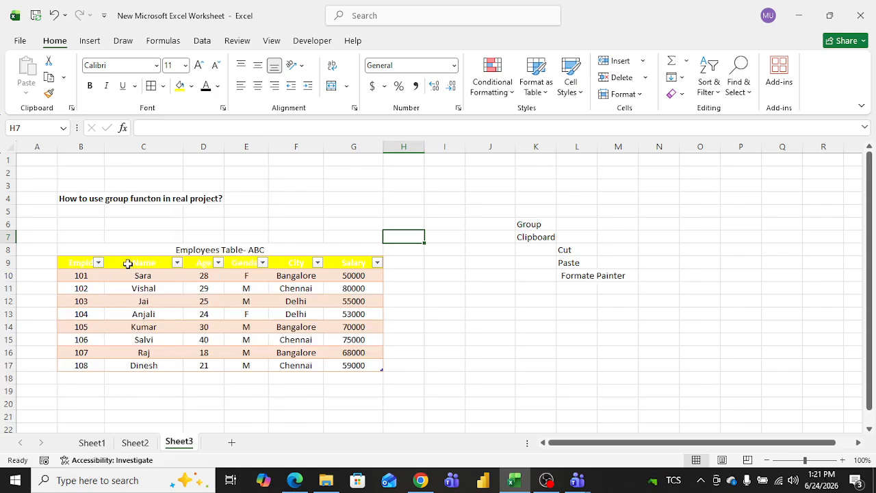
Step: Sort the table by Name from Z to A
left_click(177, 263)
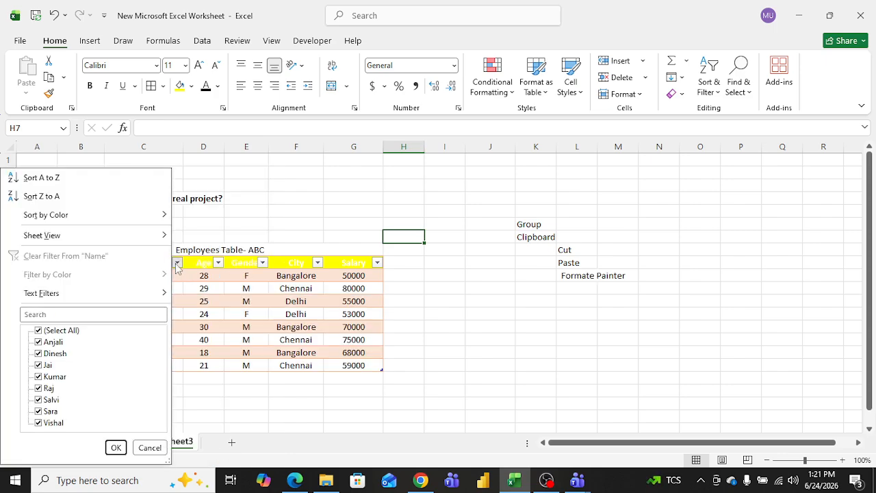
left_click(56, 199)
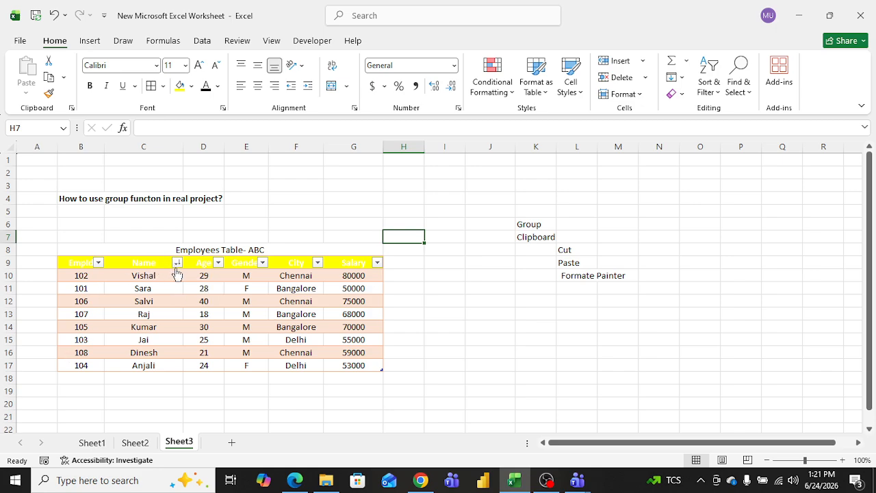
left_click(99, 265)
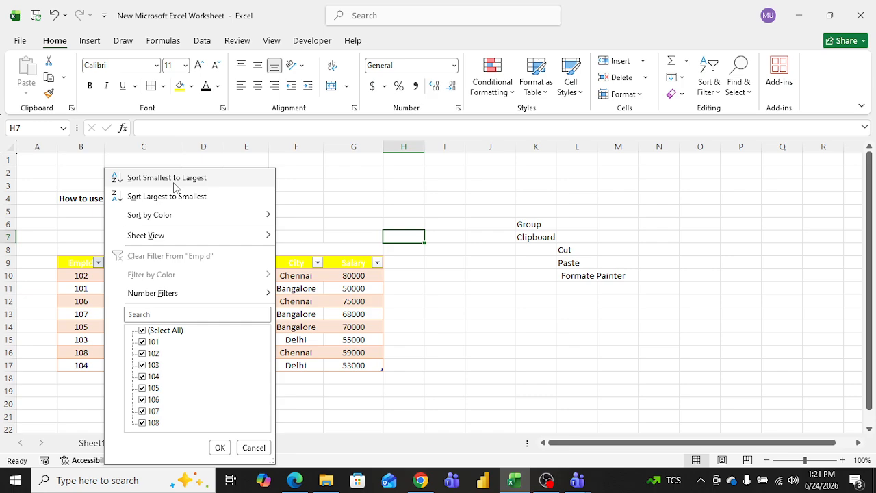
left_click(325, 227)
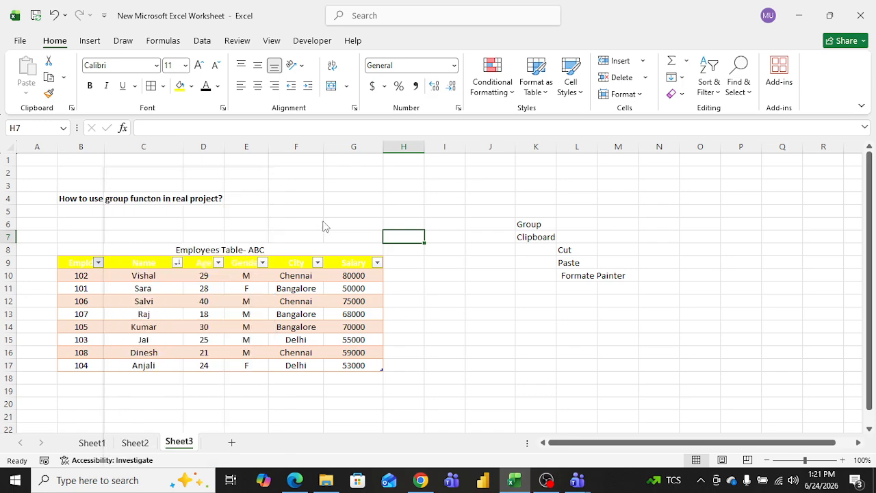
Step: Sort the table by Name from A to Z
left_click(176, 264)
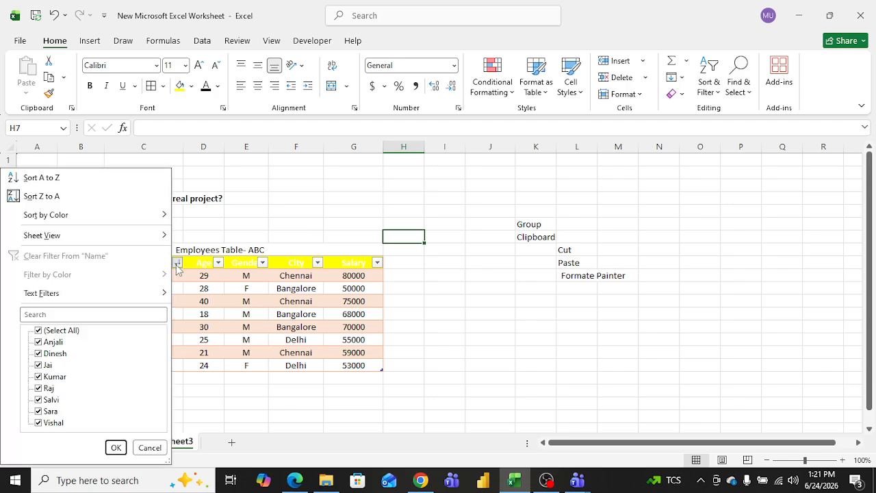
left_click(54, 179)
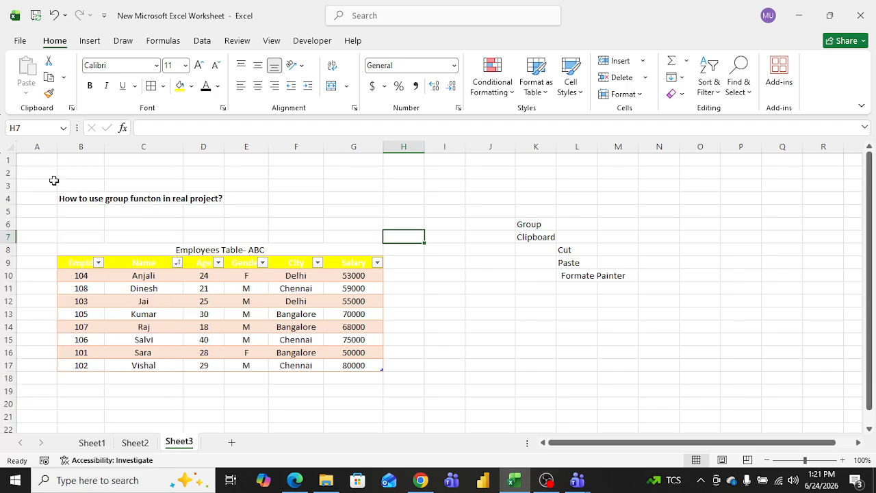
left_click(98, 263)
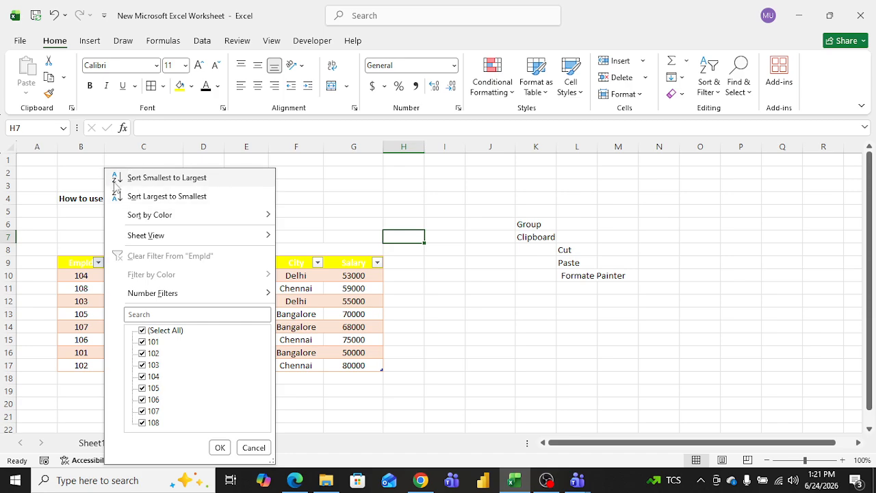
left_click(328, 203)
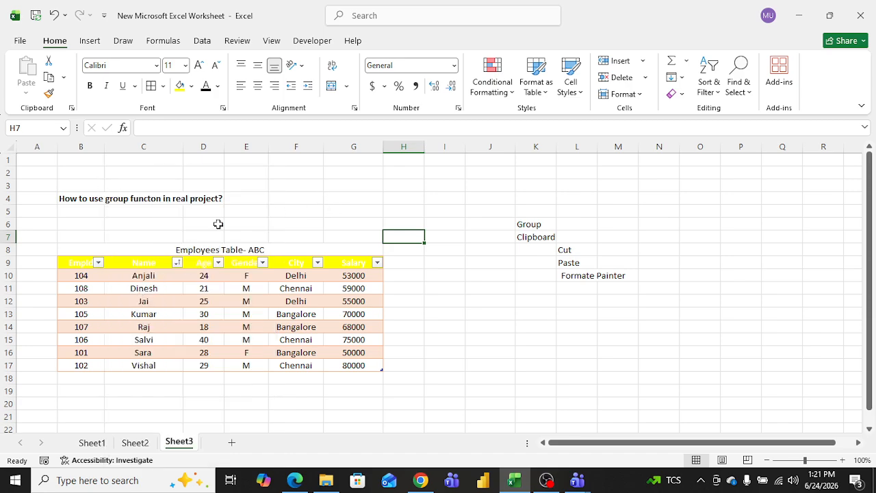
Step: Undo the two sorts to restore the table's original EmpId order
left_click(281, 211)
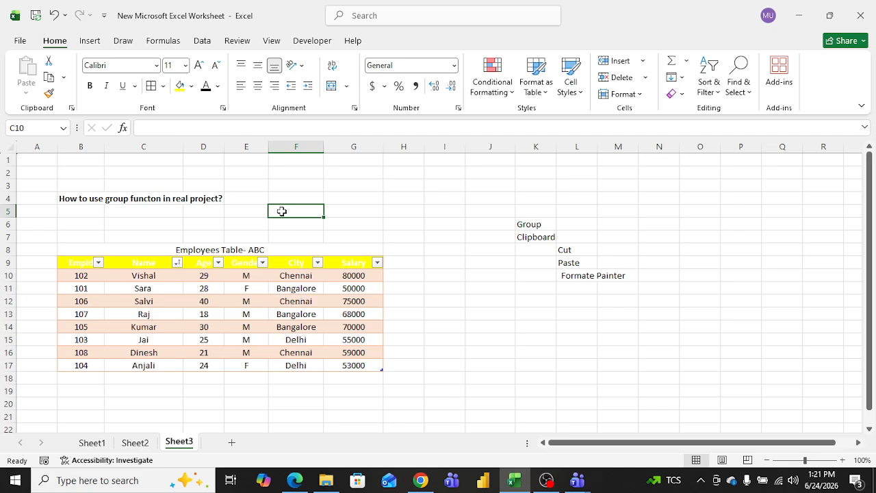
key("ctrl+z")
key("ctrl+z")
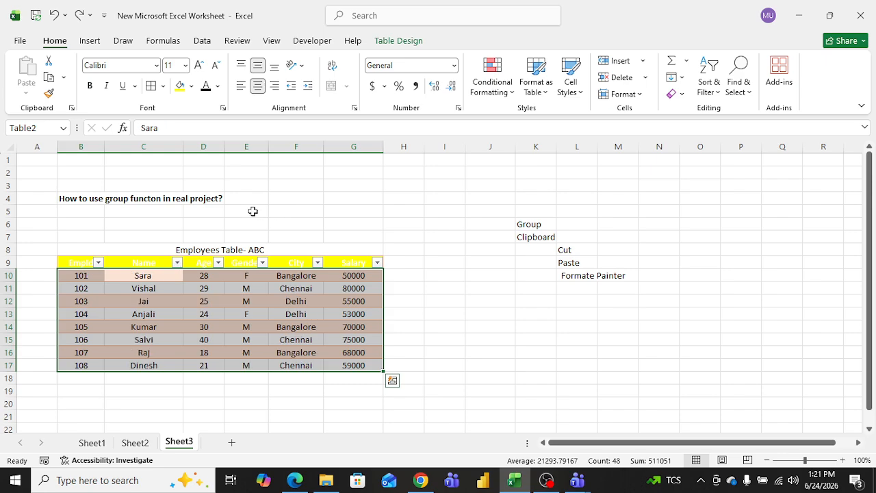
left_click(251, 210)
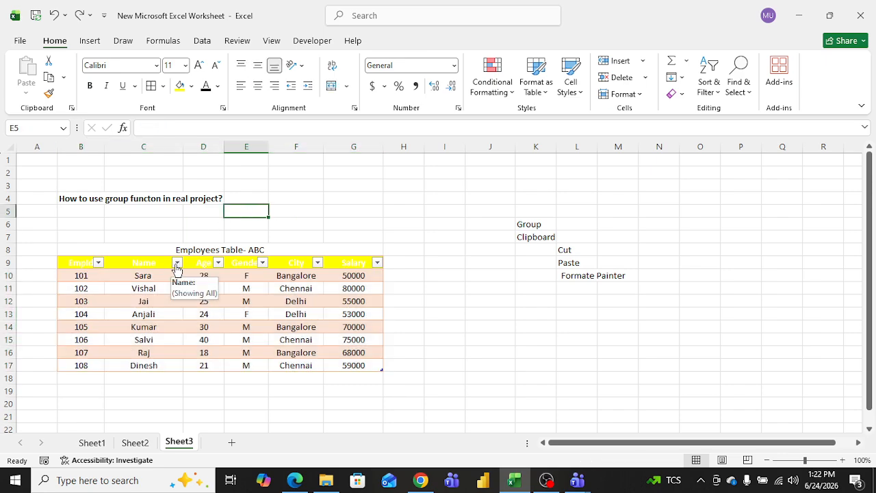
Step: Create a new sheet view from the Name column filter menu and leave it by switching sheets
left_click(177, 263)
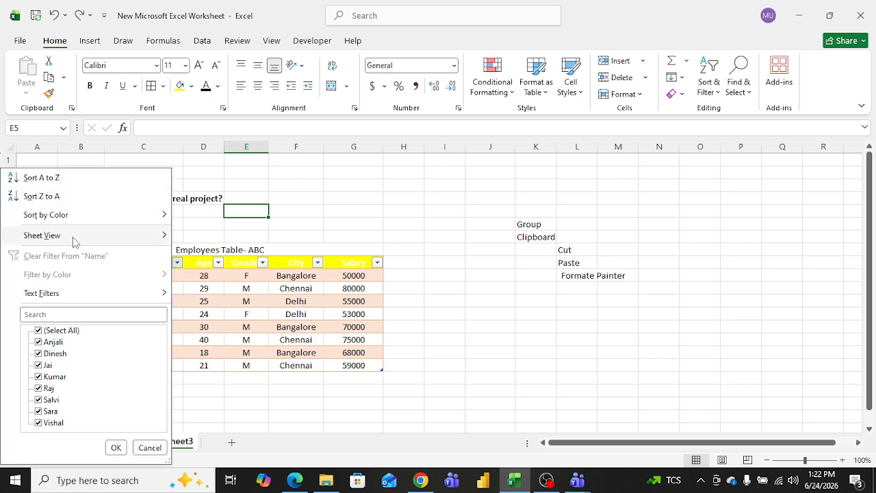
mouse_move(93, 239)
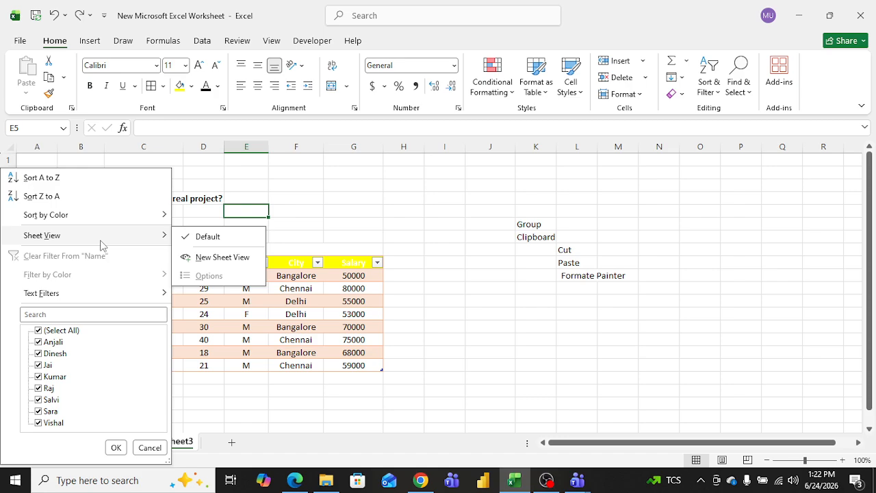
left_click(239, 260)
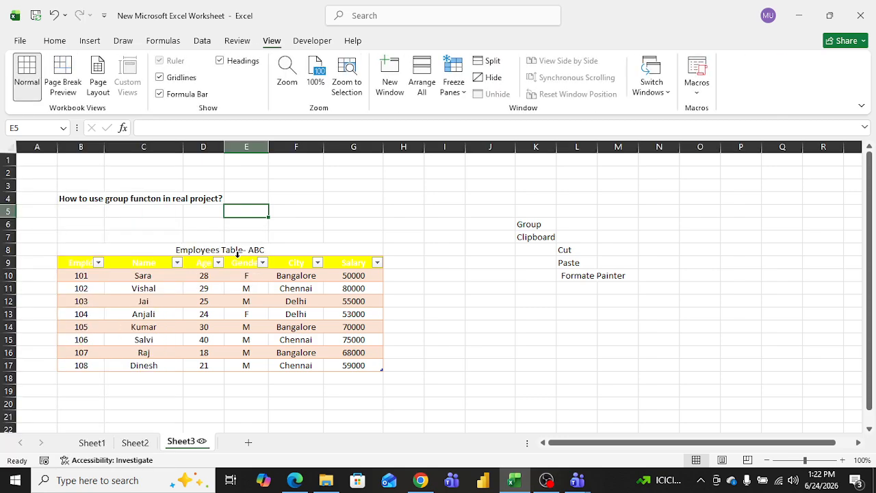
left_click(133, 442)
left_click(181, 443)
left_click_drag(868, 251, 868, 267)
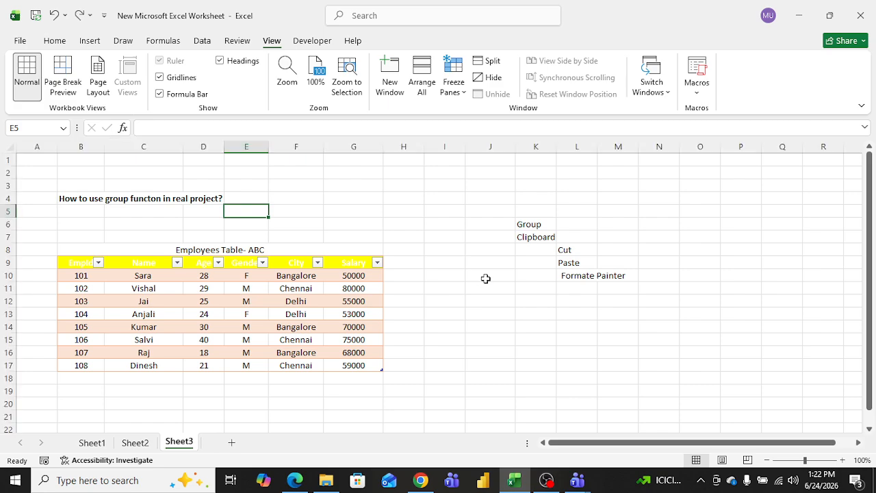
Step: Open the Gender column filter list and close it without filtering
left_click(331, 196)
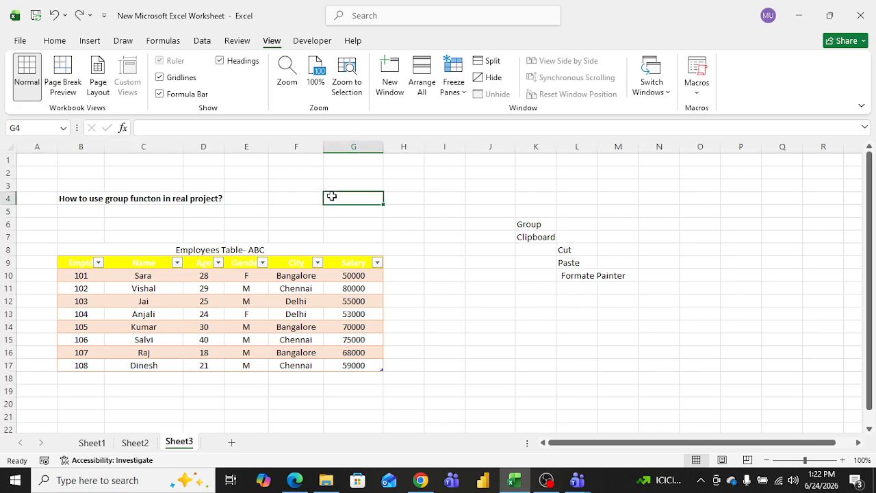
left_click(261, 264)
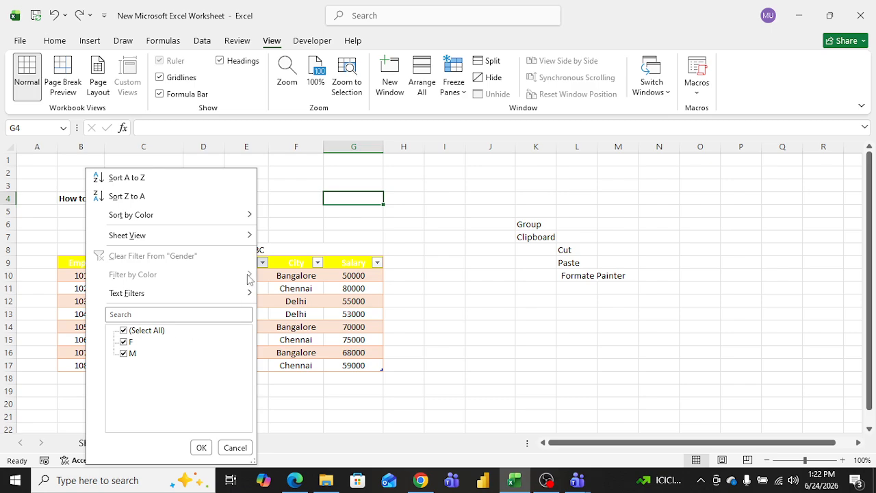
left_click(308, 197)
left_click(401, 212)
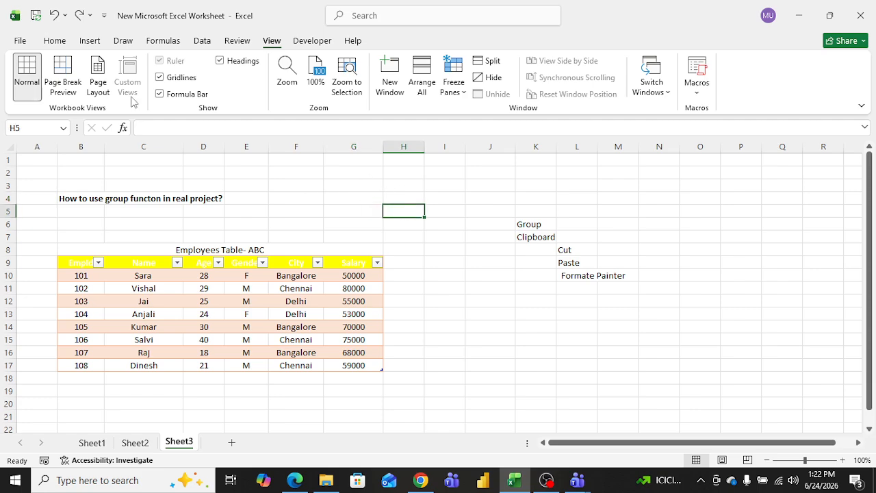
Step: Undo the Format as Table styling on the employee table after glancing at Cell Styles
left_click(56, 43)
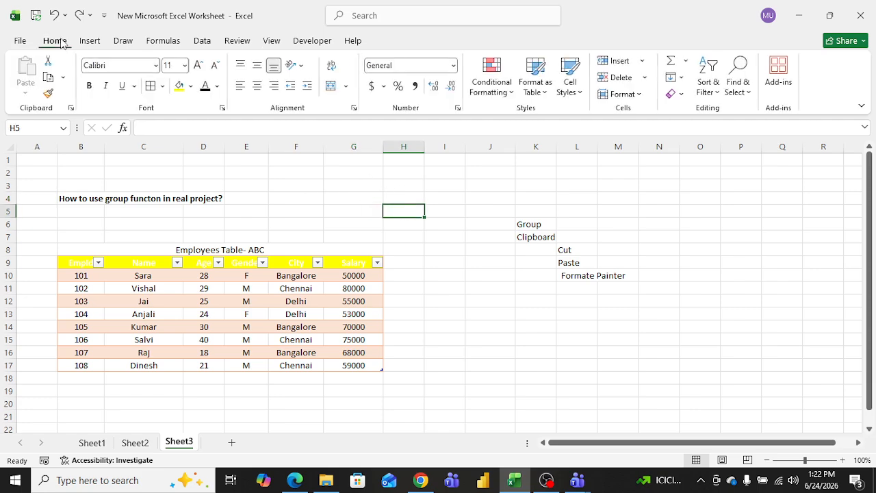
left_click(581, 92)
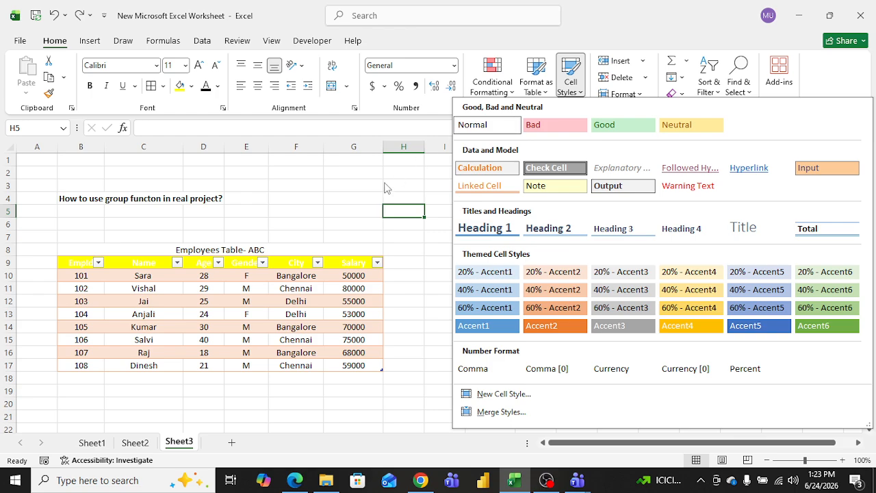
left_click(298, 189)
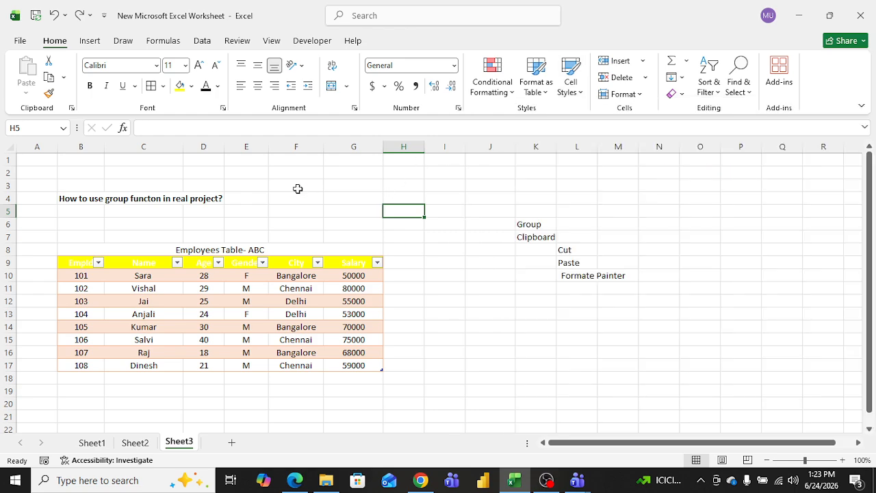
key("ctrl+z")
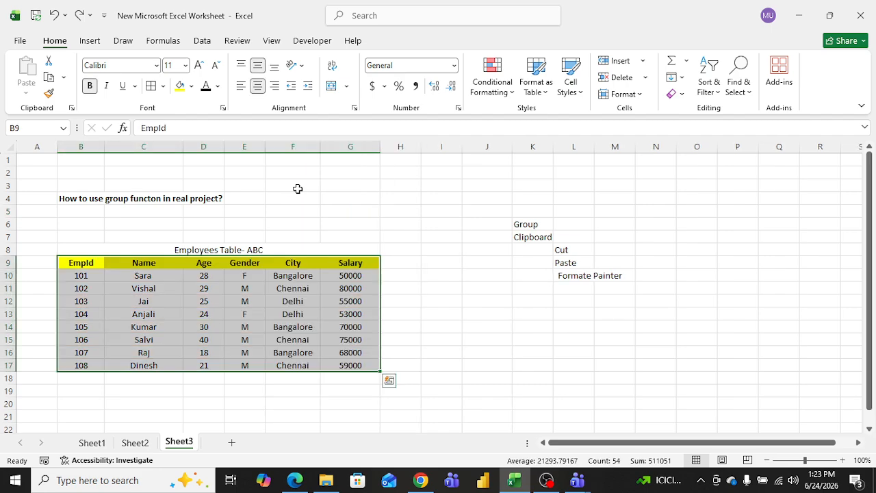
Step: Browse the Cell Styles gallery without applying a style
left_click(371, 201)
left_click(580, 93)
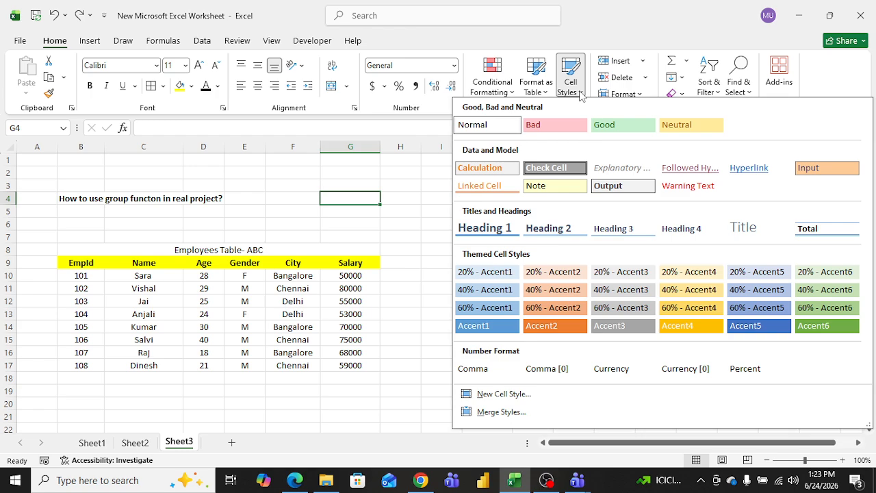
left_click(399, 228)
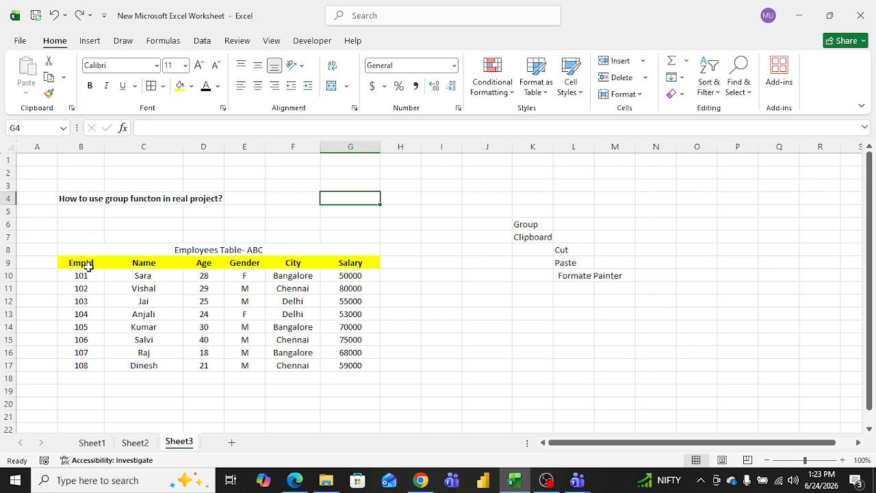
Step: Select the table range B9:G17 and open the New Cell Style dialog, closing it unchanged
left_click_drag(82, 274, 341, 363)
left_click_drag(80, 263, 356, 364)
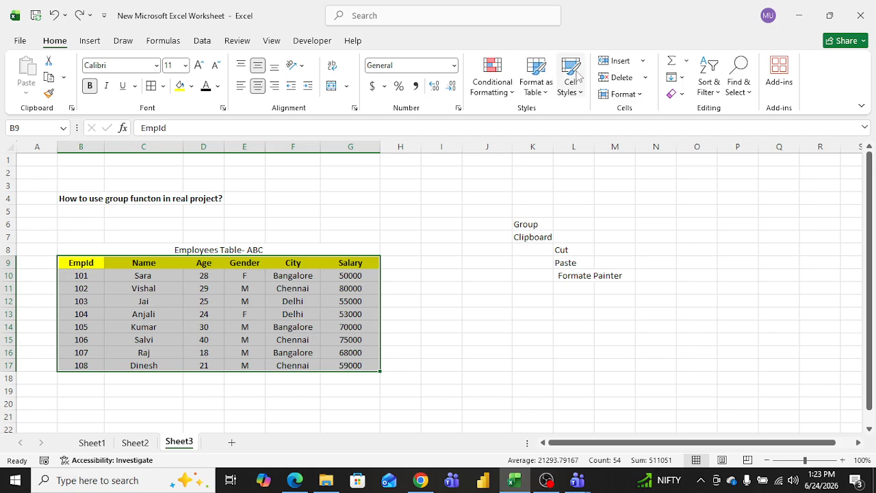
left_click(575, 88)
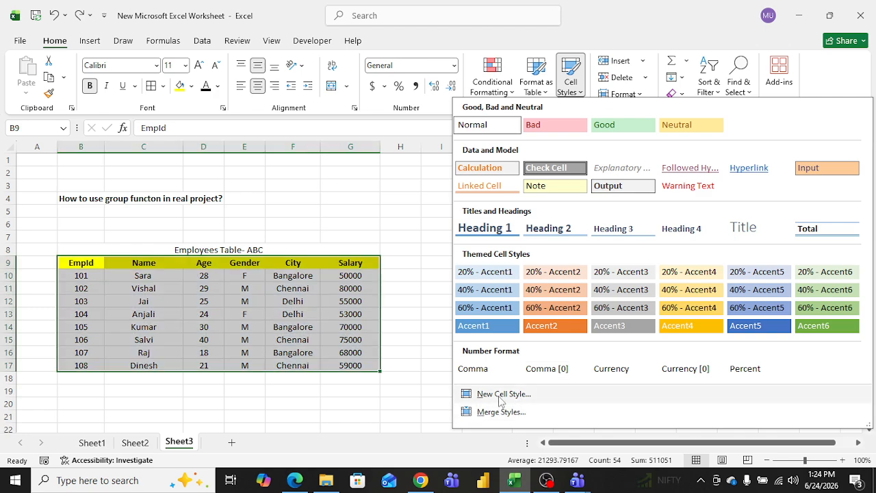
left_click(502, 394)
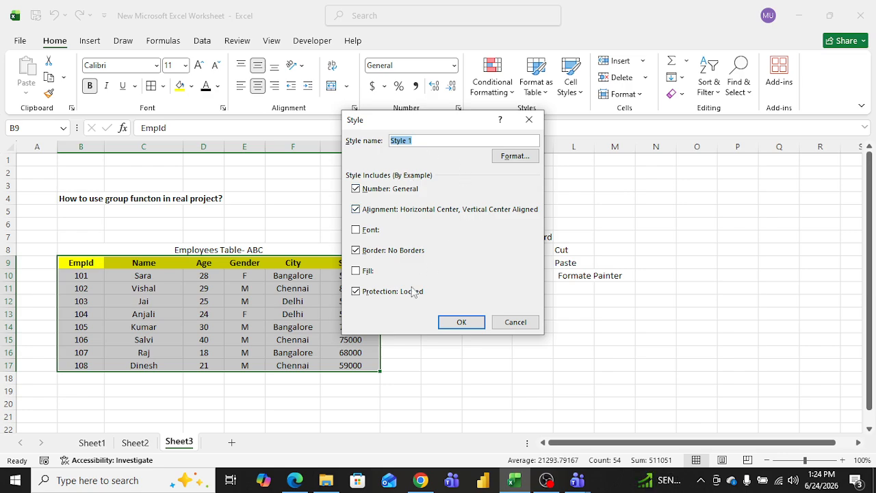
left_click(529, 122)
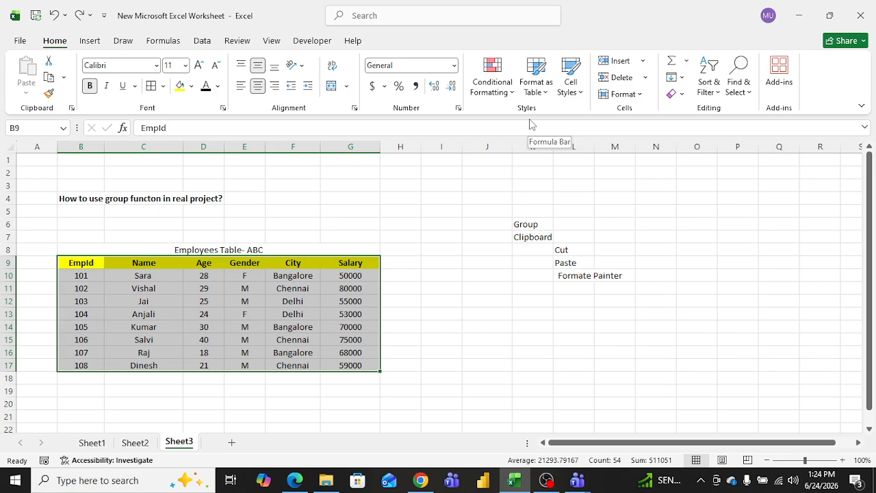
Step: Reselect the table data and open the Insert cells menu
left_click(443, 249)
left_click_drag(86, 268, 347, 366)
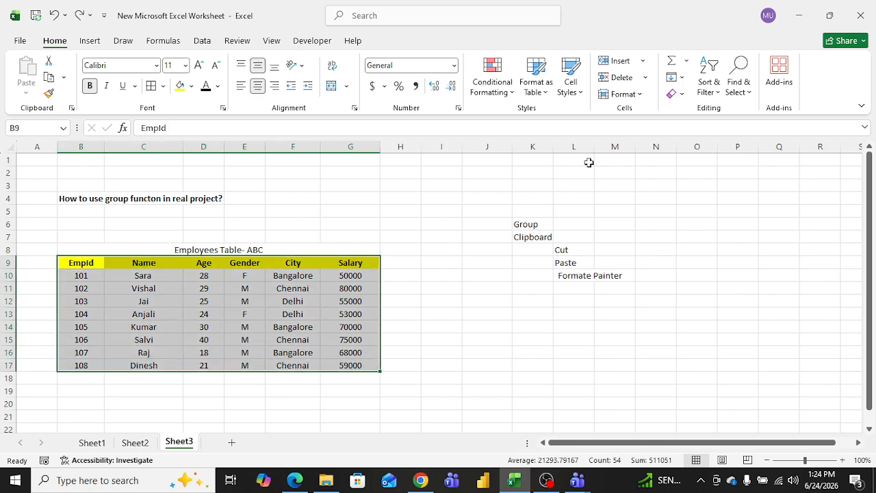
left_click(643, 61)
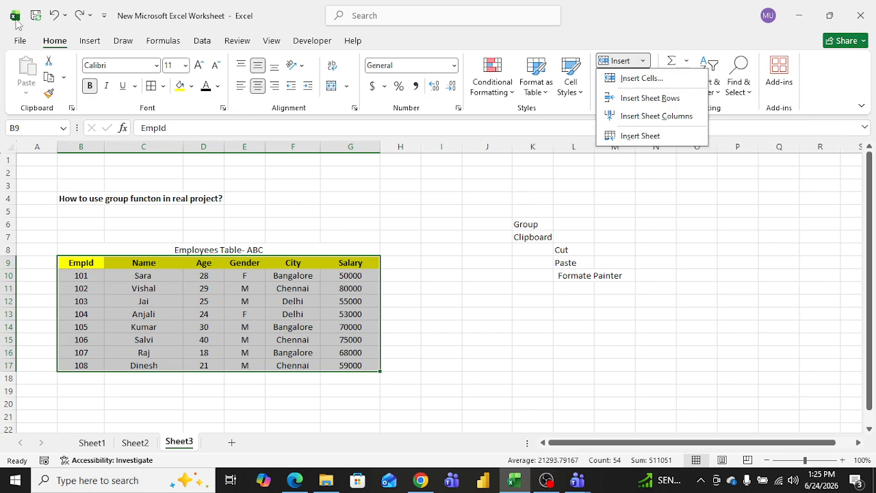
Step: Open the Excel Options dialog from File and close it
left_click(20, 43)
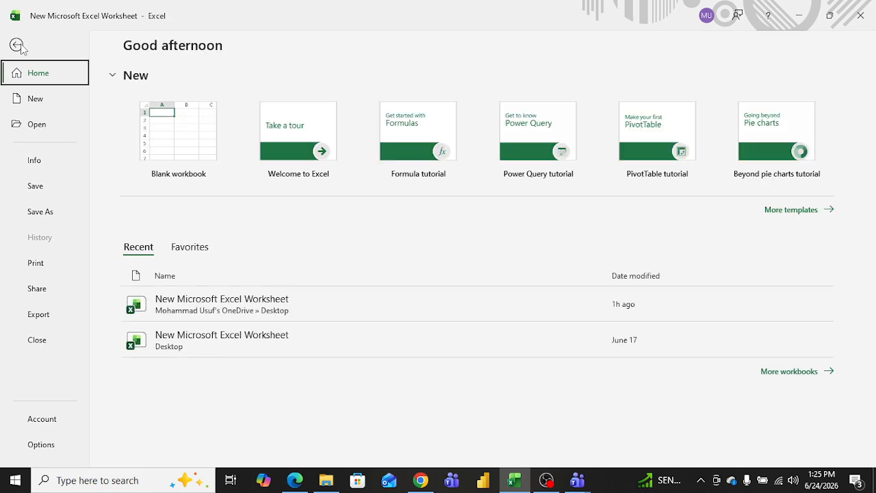
left_click(42, 444)
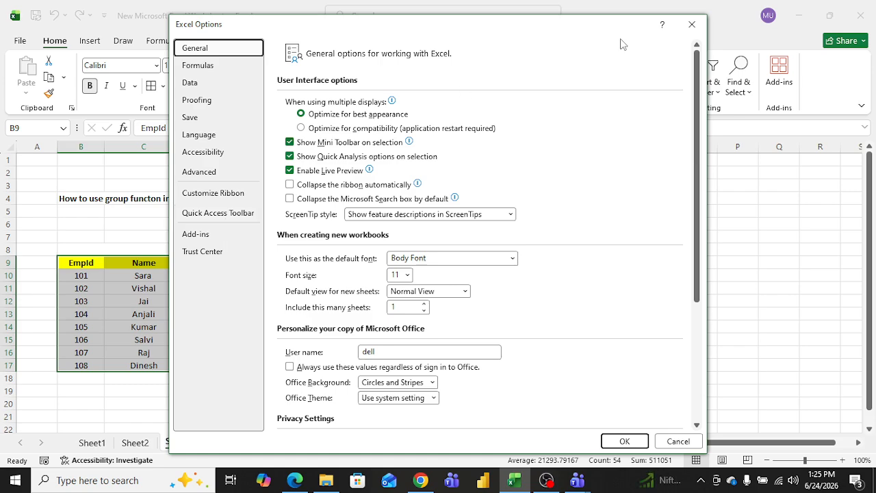
left_click(691, 25)
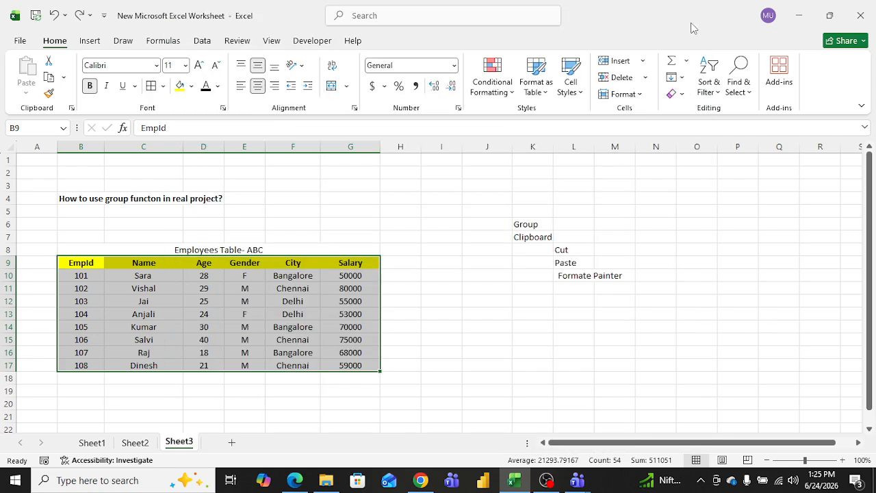
Step: Open the Insert Cells dialog for cell G3 and close it without inserting
left_click(349, 190)
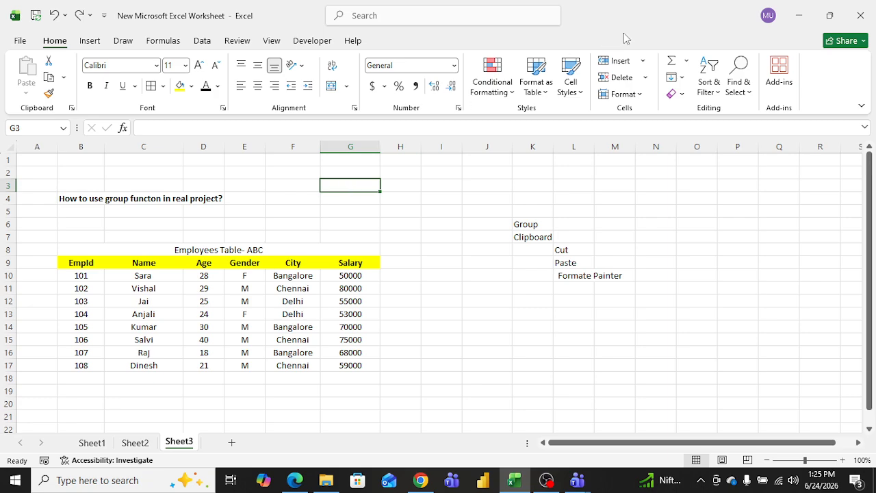
left_click(643, 62)
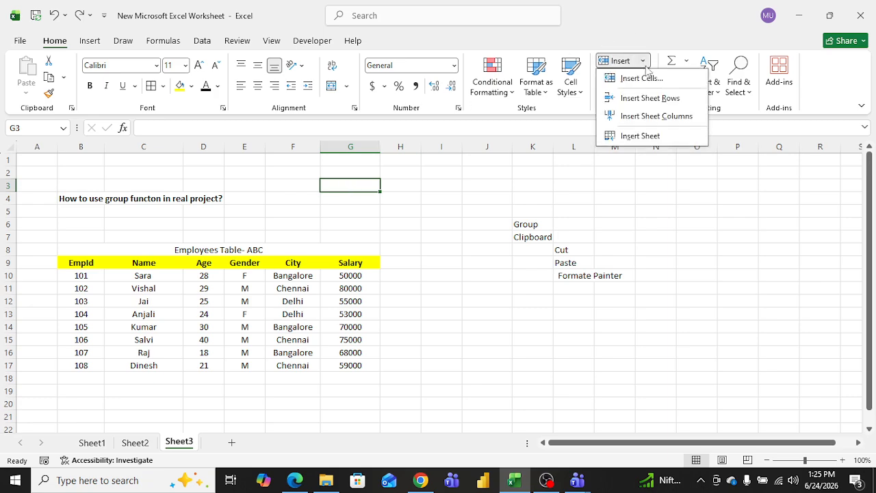
left_click(650, 80)
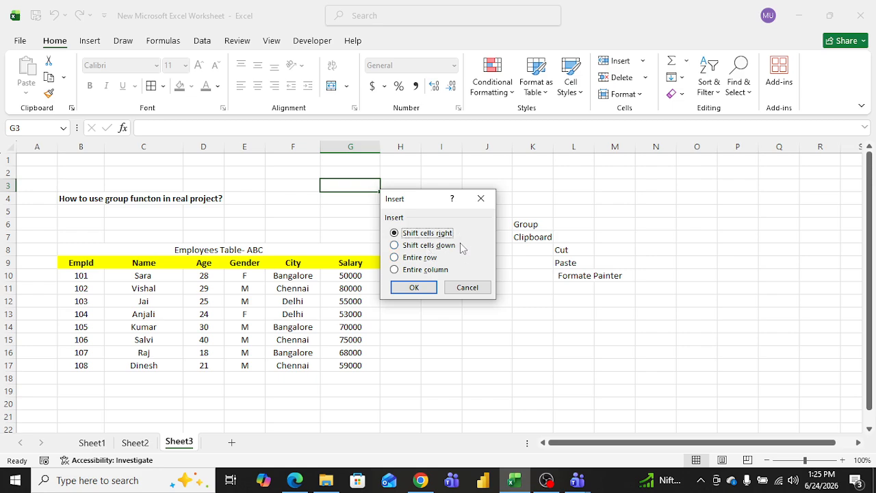
left_click_drag(428, 204, 507, 203)
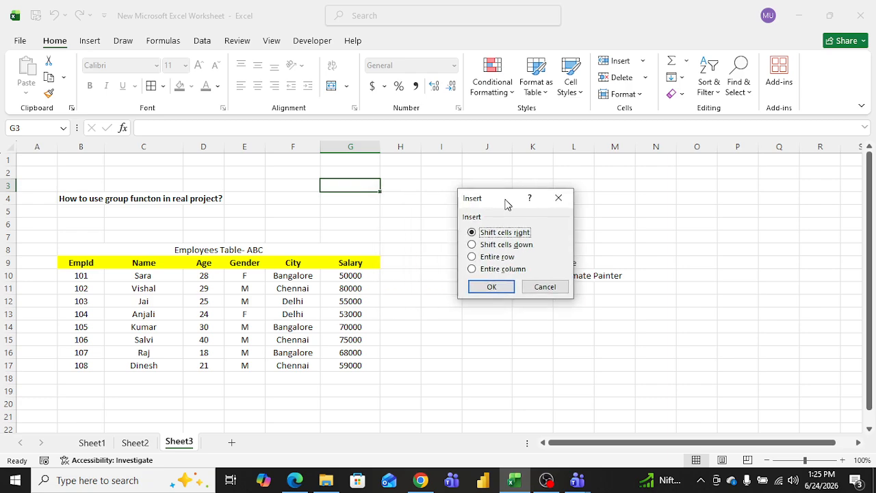
left_click(557, 199)
Step: Insert cells at G9:G17, shifting the Salary column right
left_click_drag(357, 275, 358, 312)
left_click_drag(360, 262, 358, 366)
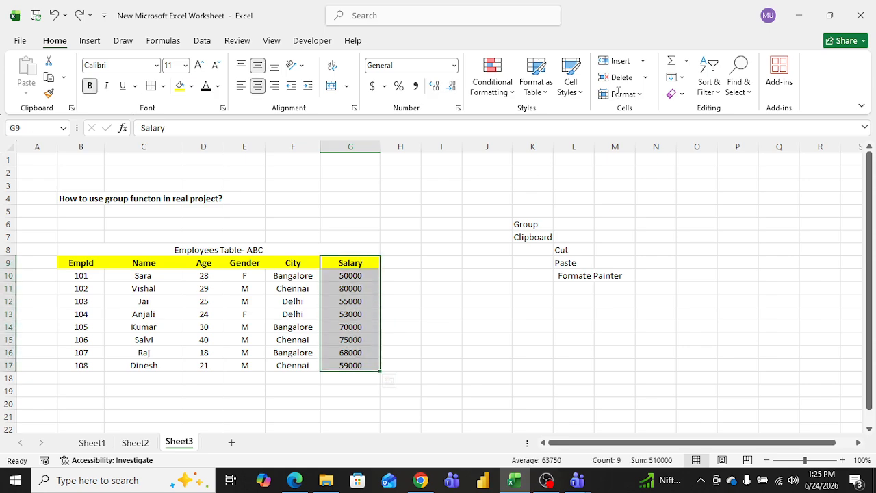
left_click(643, 62)
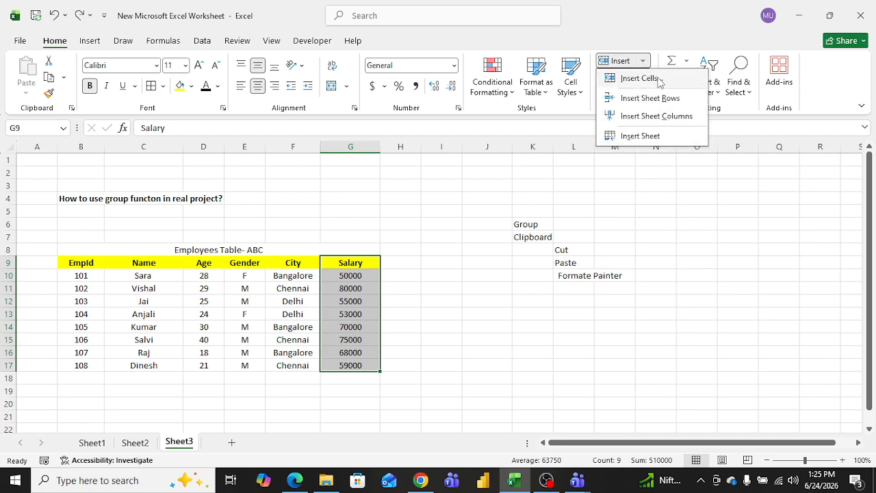
left_click(657, 79)
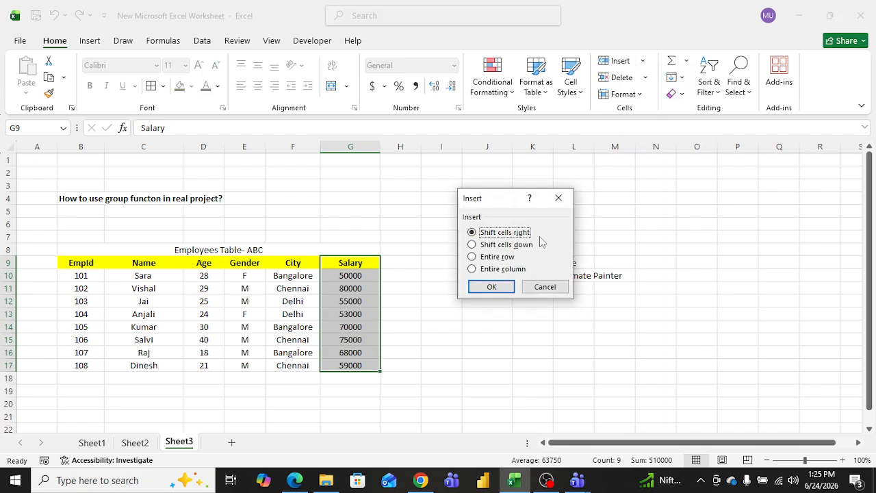
left_click(506, 285)
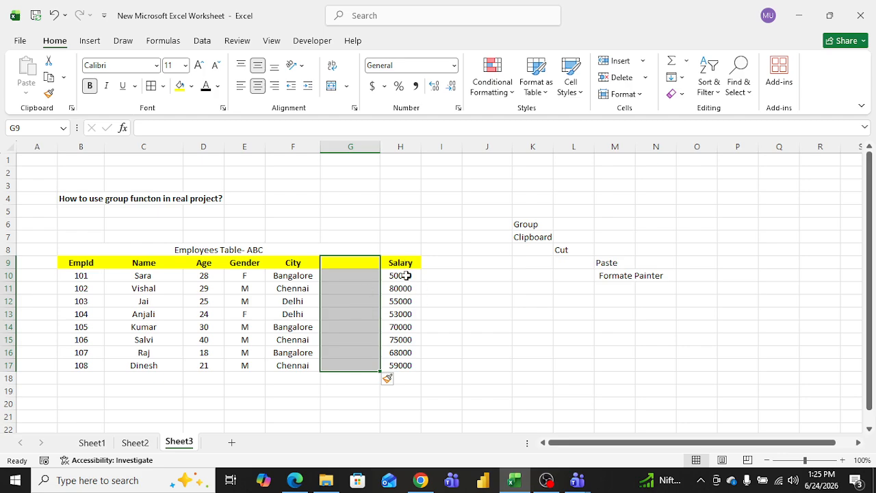
Step: Enter the header DOB in the new column's cell G9
left_click(350, 261)
type("khjh")
key("BackSpace")
key("BackSpace")
key("BackSpace")
key("BackSpace")
type("DON")
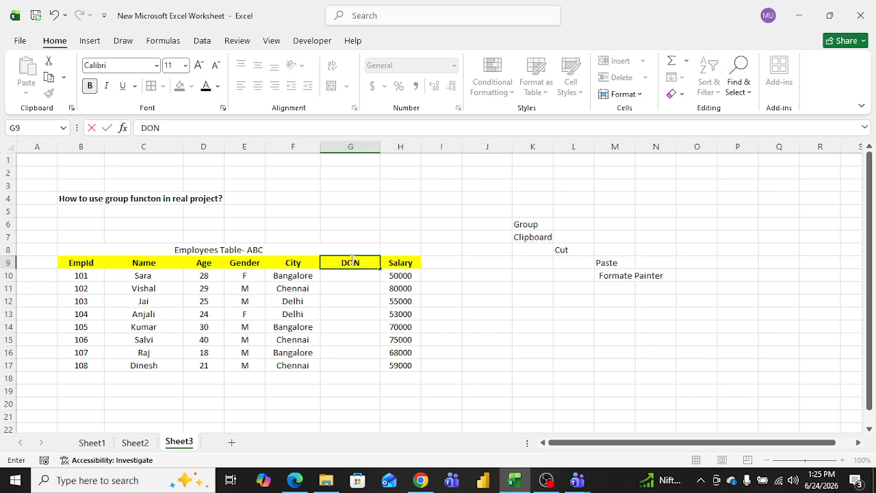
key("BackSpace")
type("B")
left_click_drag(354, 274, 350, 364)
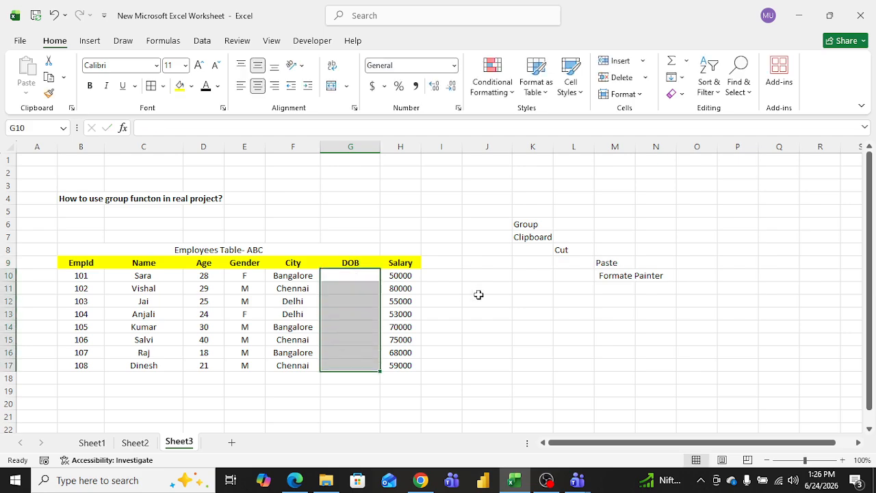
Step: Undo the DOB header entry and the cell insertion in column G
key("ctrl+z")
key("ctrl+z")
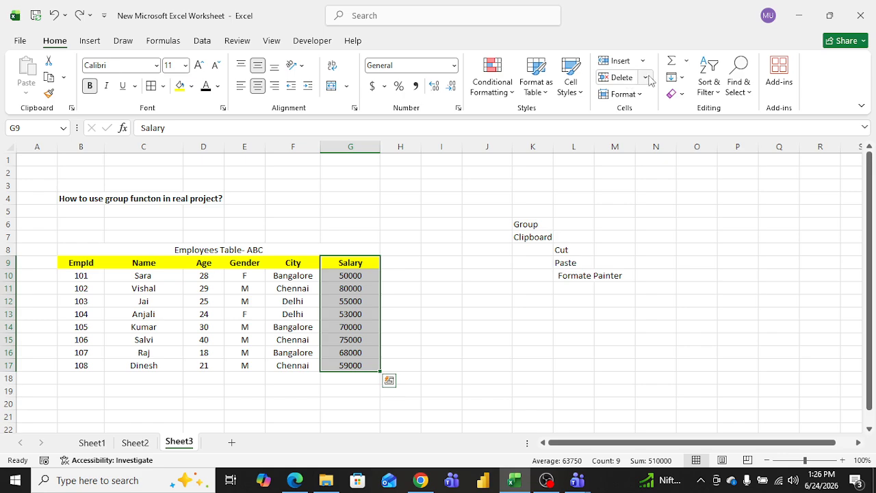
Step: Insert cells at G9:G17 shifting cells down, then undo the insertion
left_click(643, 61)
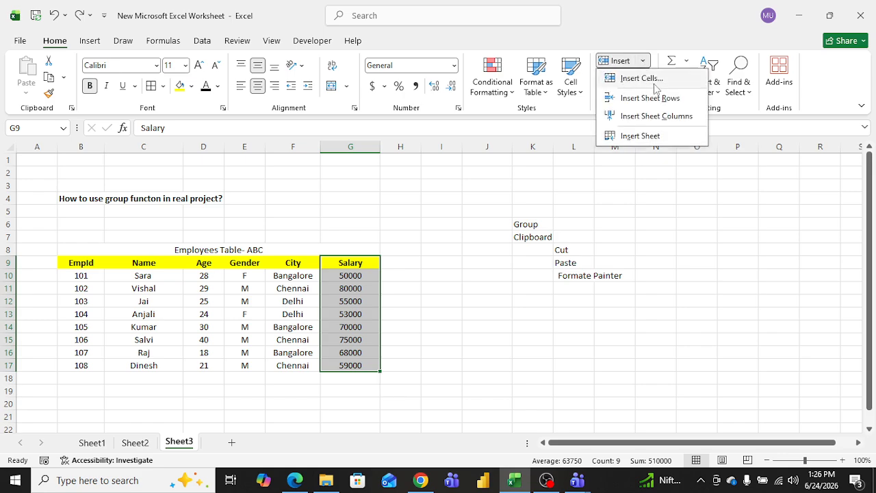
left_click(647, 78)
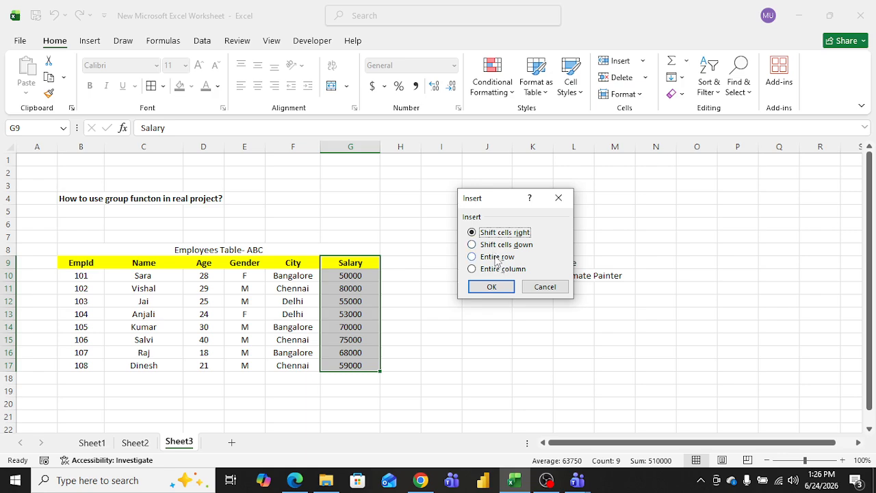
left_click(515, 246)
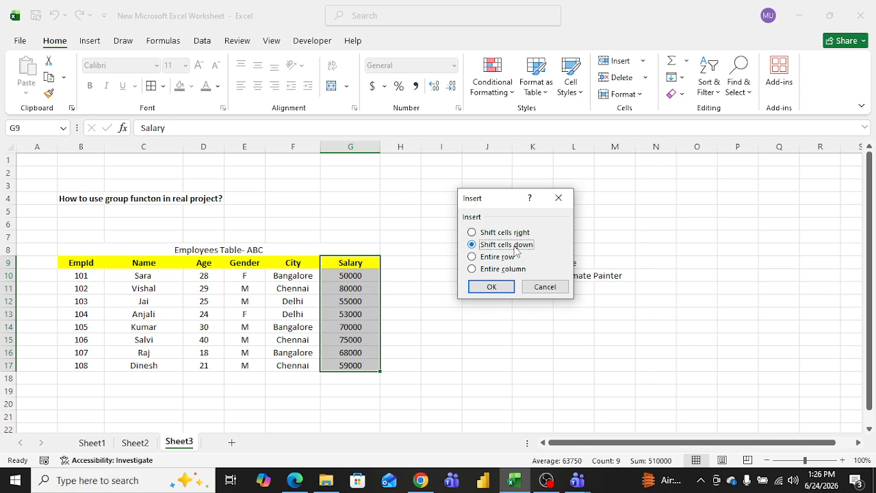
left_click(500, 288)
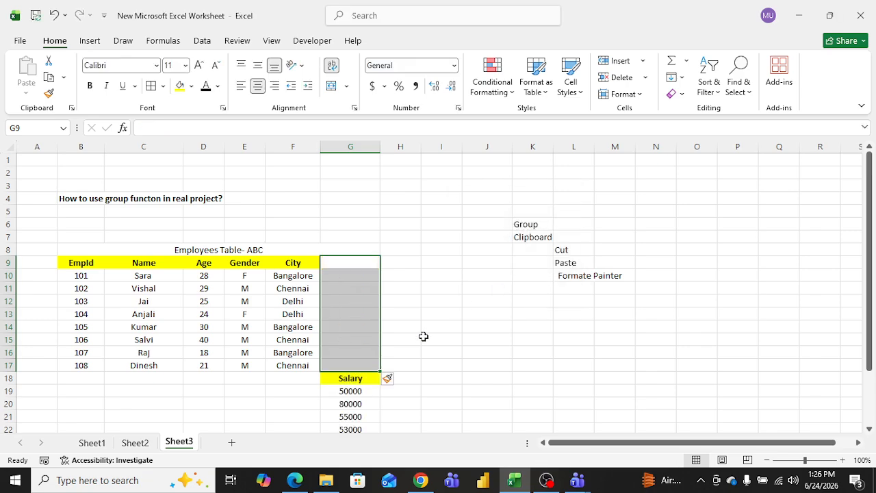
key("ctrl+z")
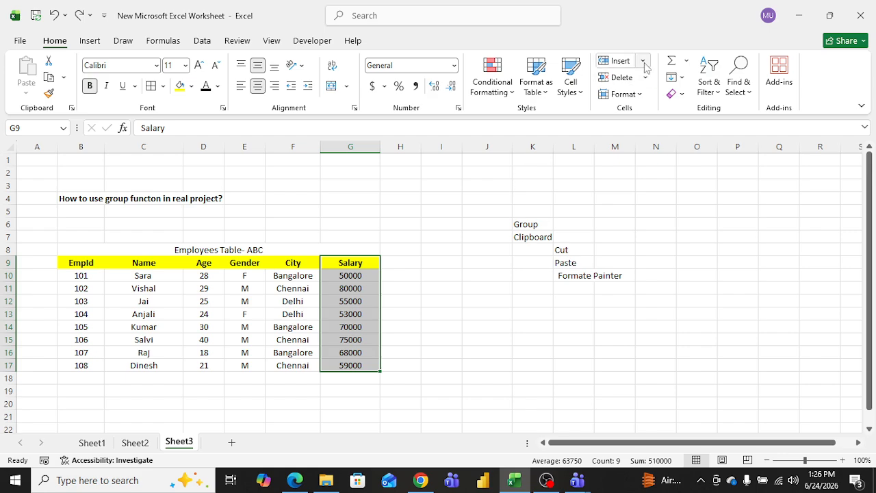
Step: Open the Insert dialog for the Salary cells G9:G17 from the ribbon and the context menu, closing it each time
left_click(644, 61)
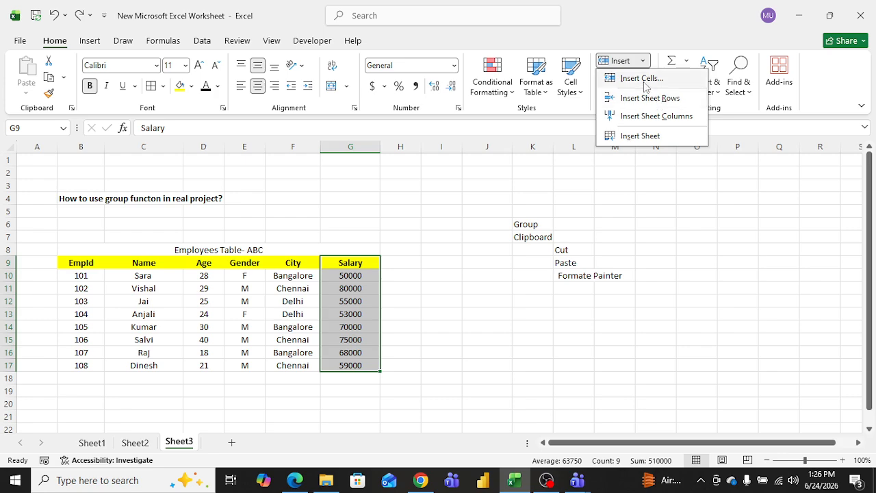
left_click(643, 78)
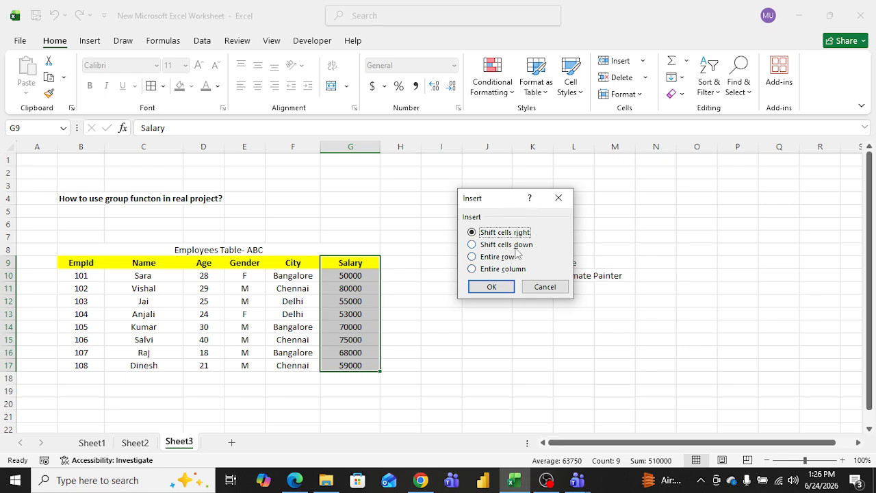
left_click(558, 198)
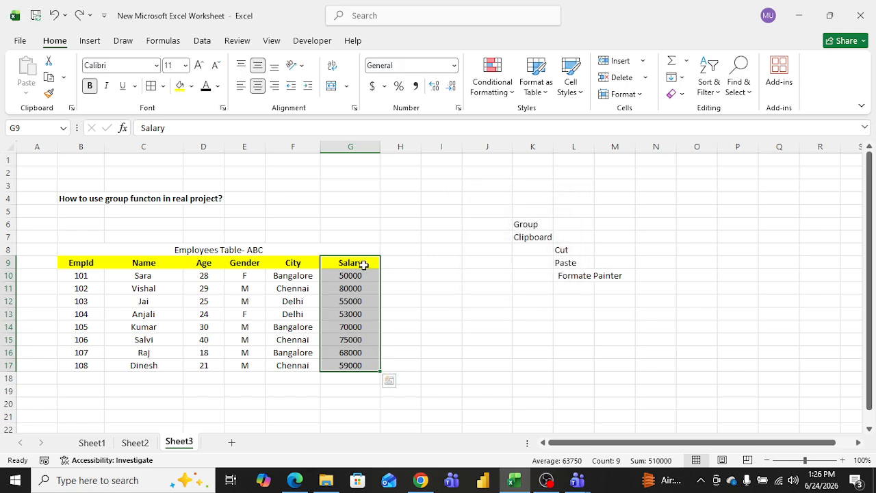
right_click(363, 264)
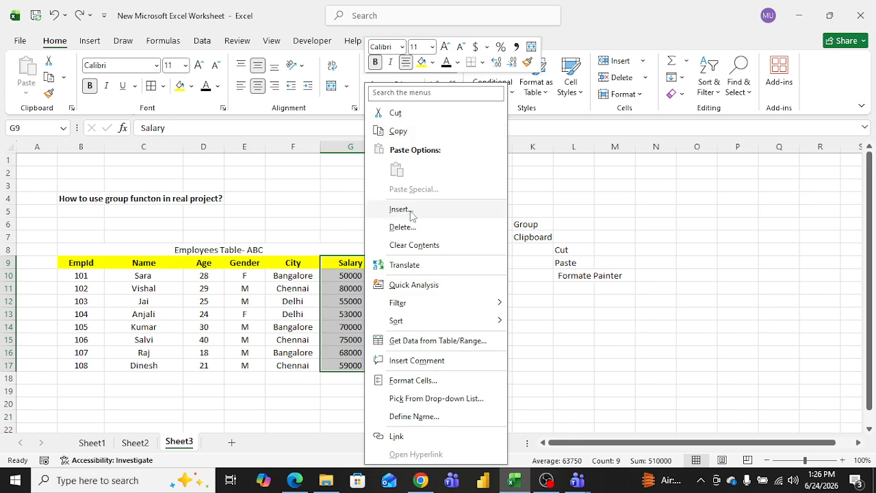
left_click(400, 210)
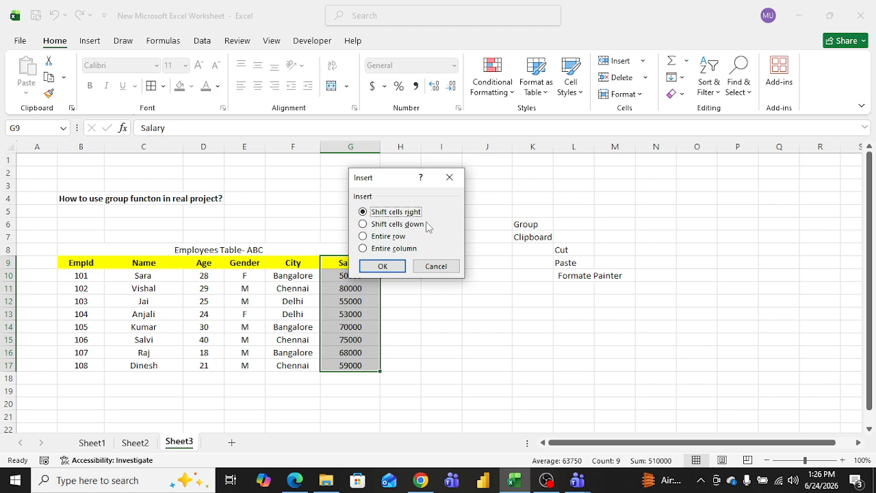
left_click(450, 180)
Step: Open the Insert Cells dialog for the Name cells C9:C17 and browse its shift options without inserting
left_click(152, 264)
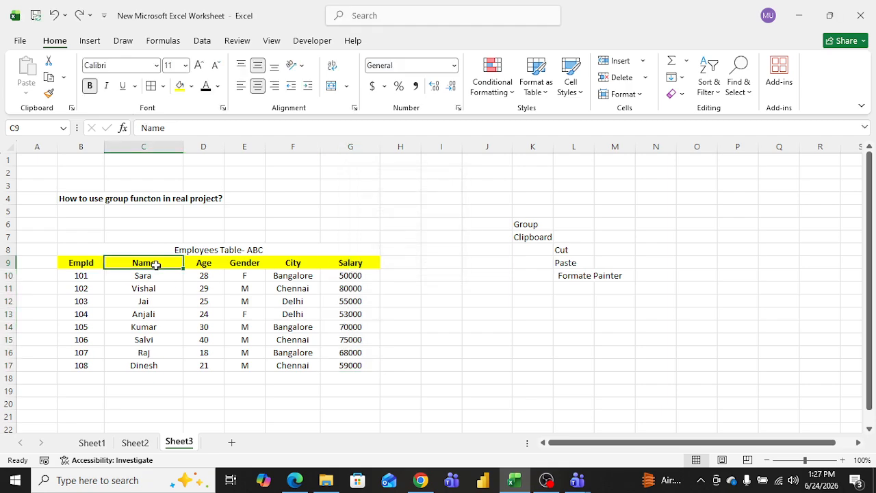
left_click_drag(155, 264, 157, 364)
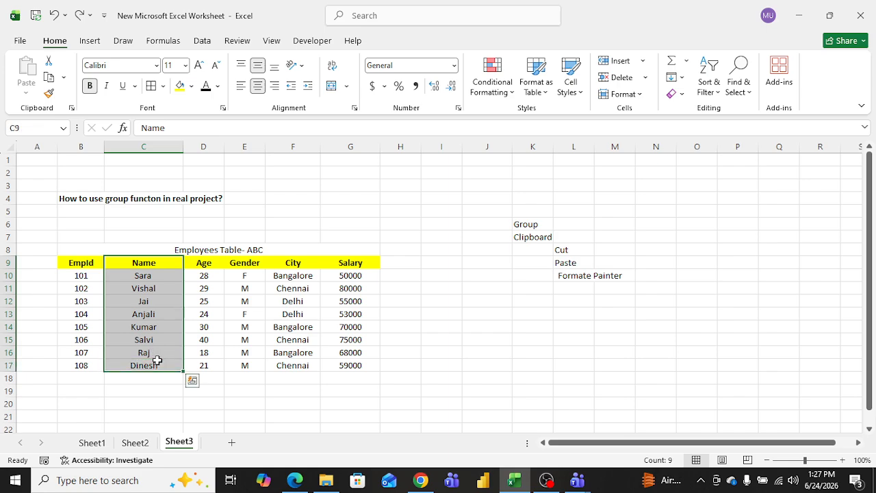
left_click(642, 61)
left_click(642, 75)
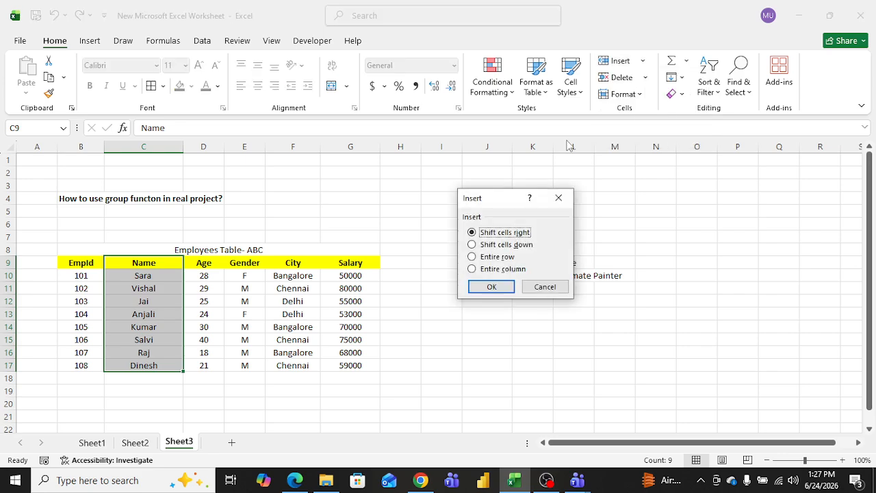
key("Down")
key("Down")
key("Down")
key("Down")
key("Down")
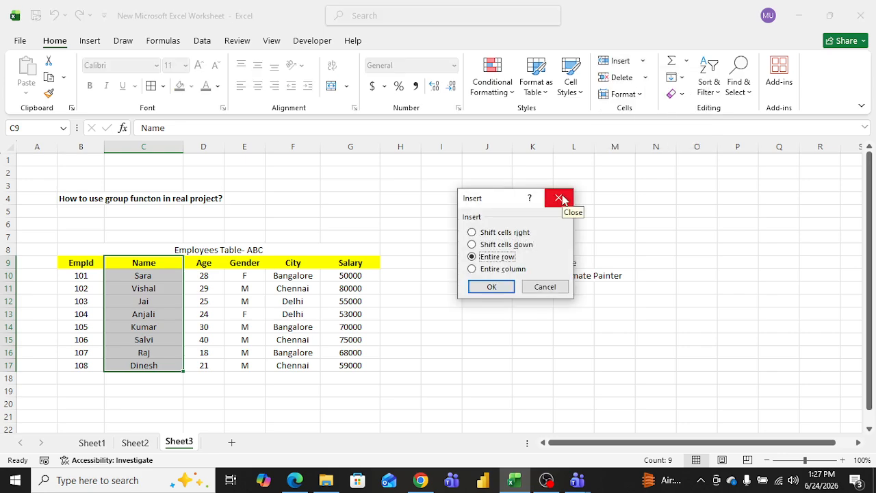
key("Up")
key("Up")
key("Down")
key("Down")
key("Up")
left_click(561, 199)
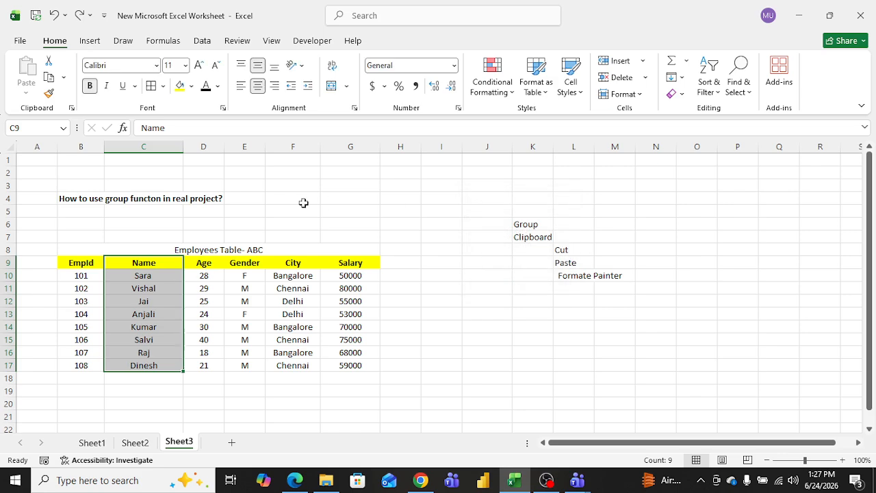
Step: Open the Delete cells options for cell F4 and dismiss them
left_click(303, 201)
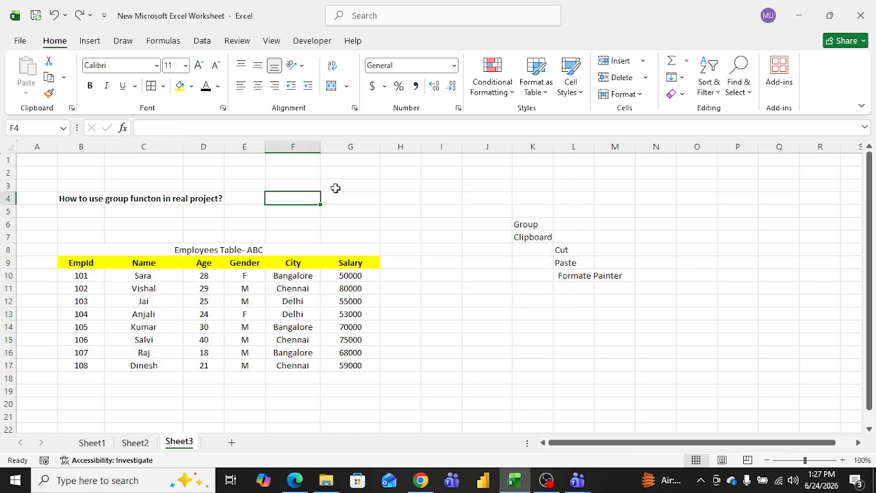
left_click(644, 79)
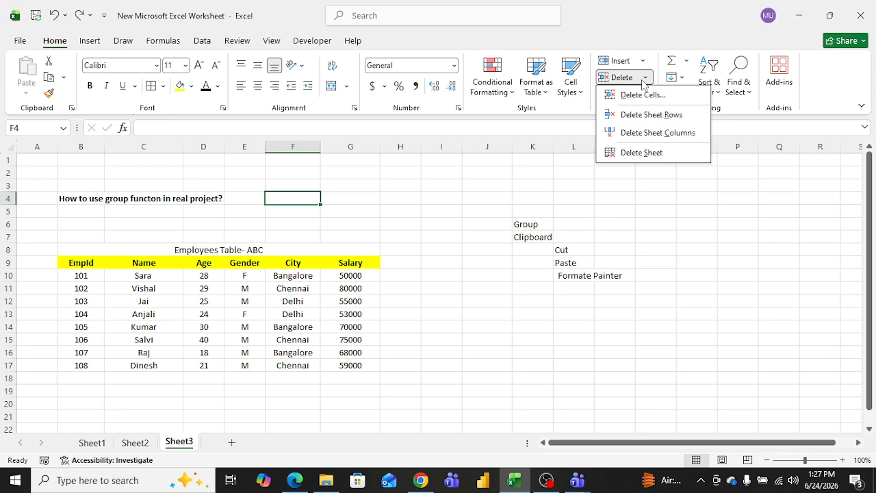
left_click(538, 195)
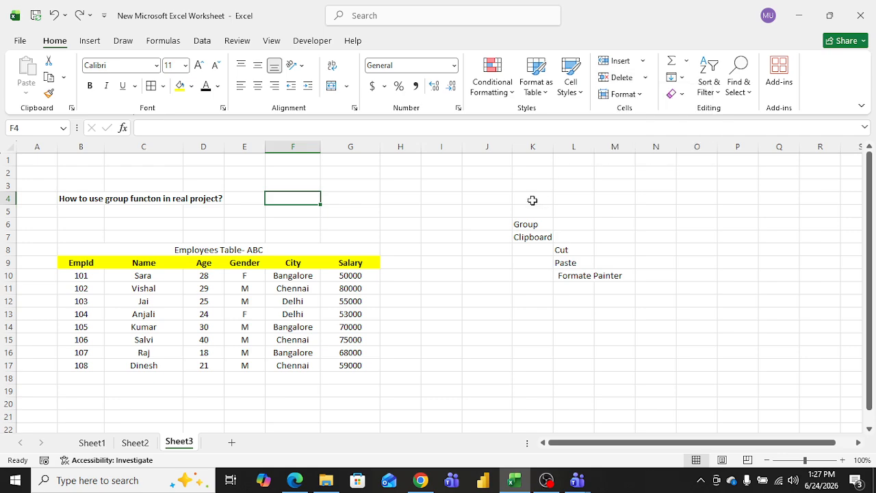
Step: Open the context menu for the Salary cells G9:G17 and dismiss it
left_click_drag(350, 262, 348, 361)
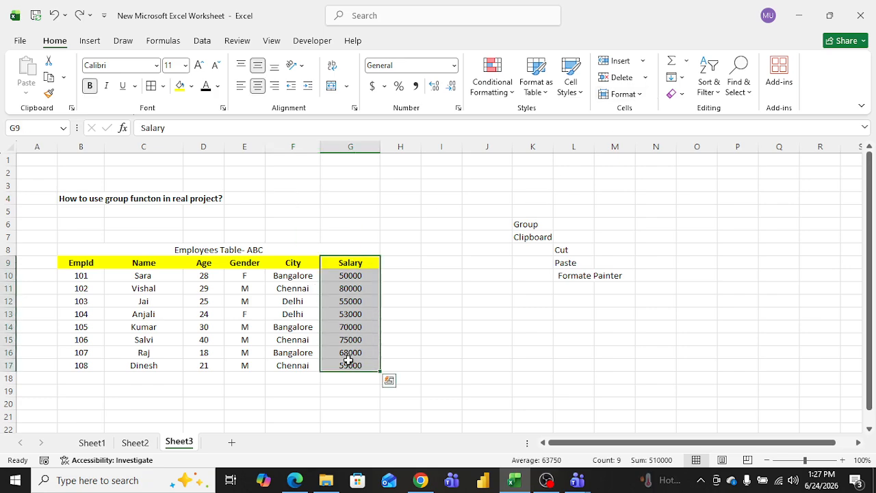
right_click(349, 361)
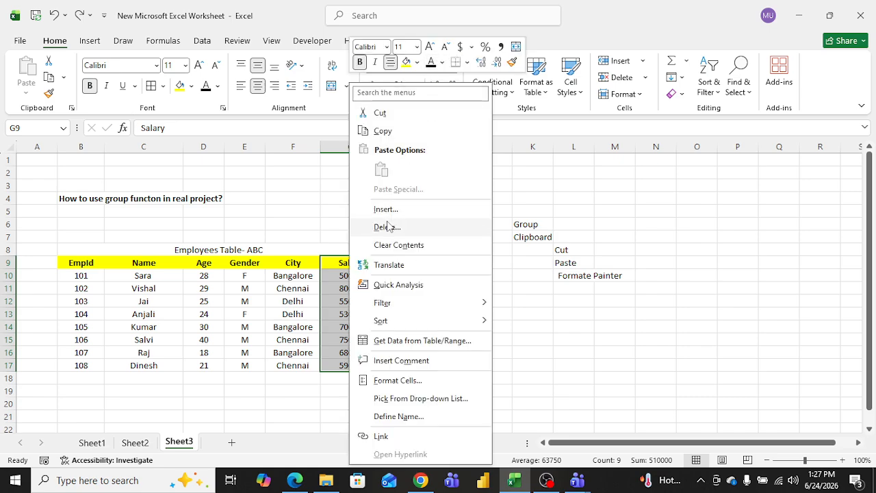
left_click(320, 208)
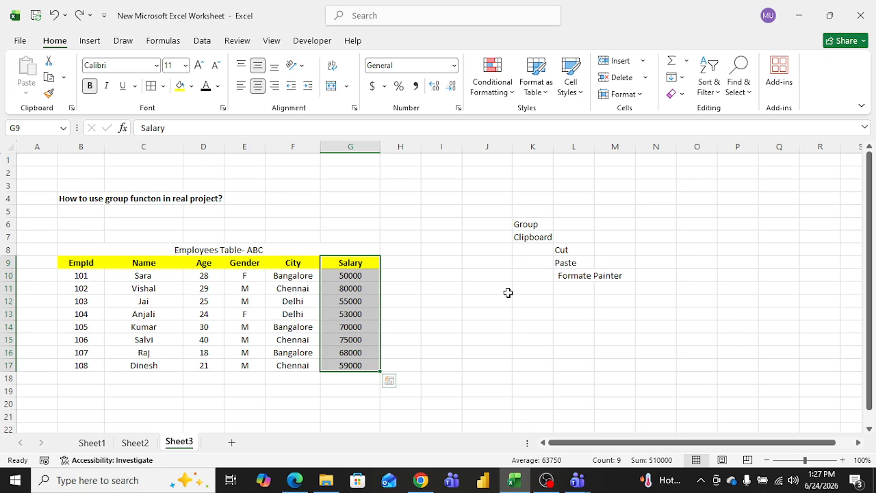
Step: Open the Format cells menu with its Hide & Unhide options and close it
left_click(434, 186)
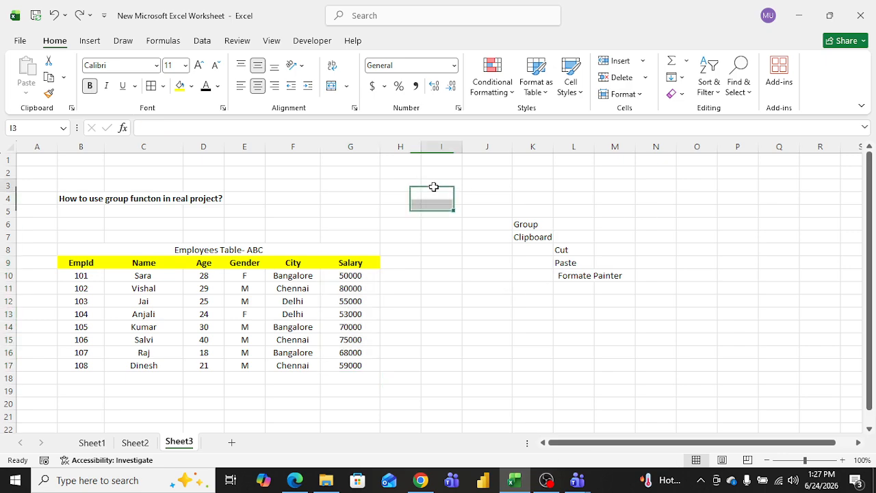
left_click(640, 95)
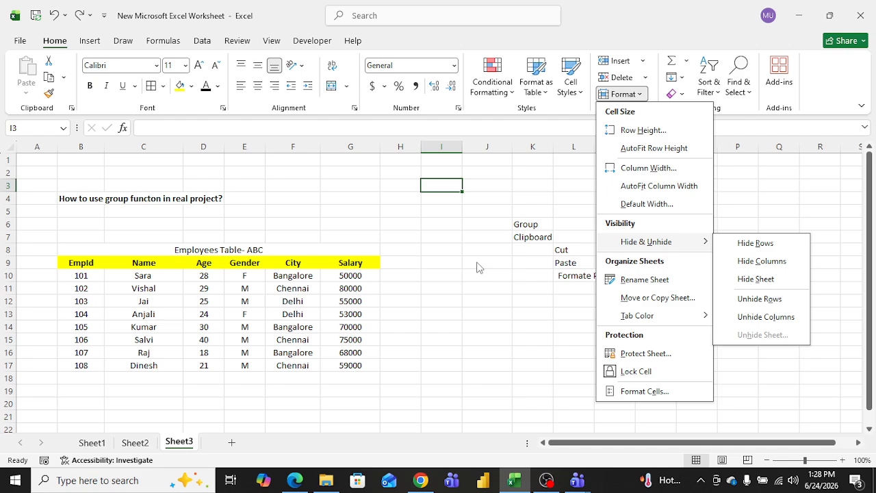
left_click(316, 220)
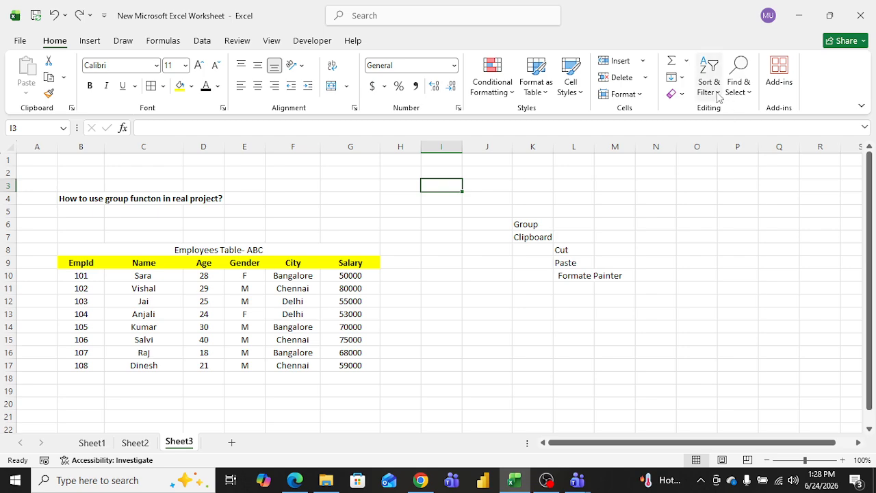
Step: Add a Count Numbers AutoSum result for the salaries G10:G17 in the cell below them
left_click(686, 63)
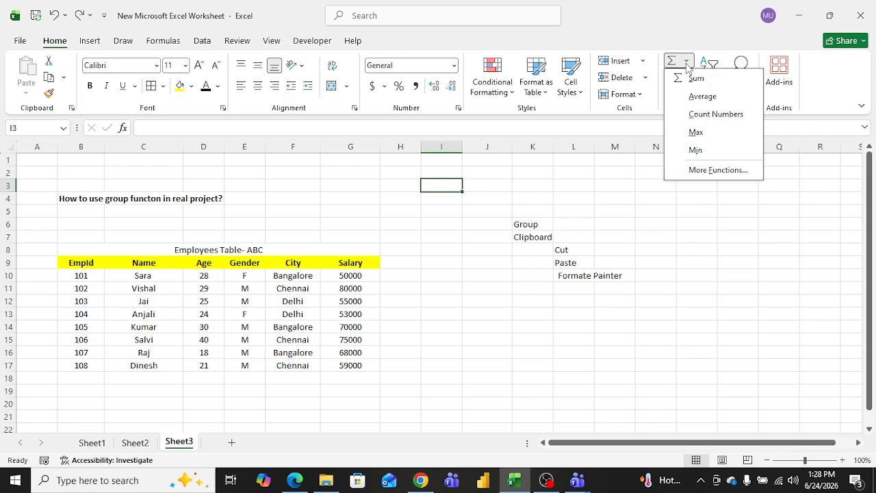
left_click(482, 264)
left_click_drag(353, 274, 354, 369)
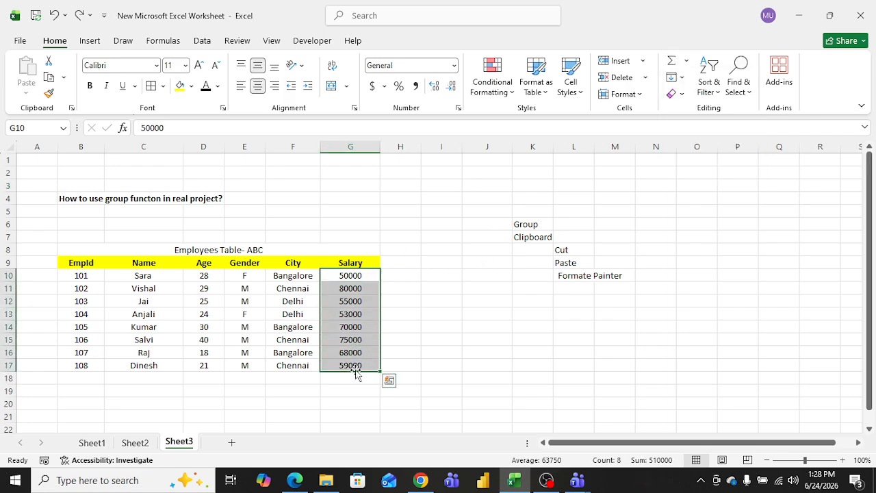
left_click(687, 64)
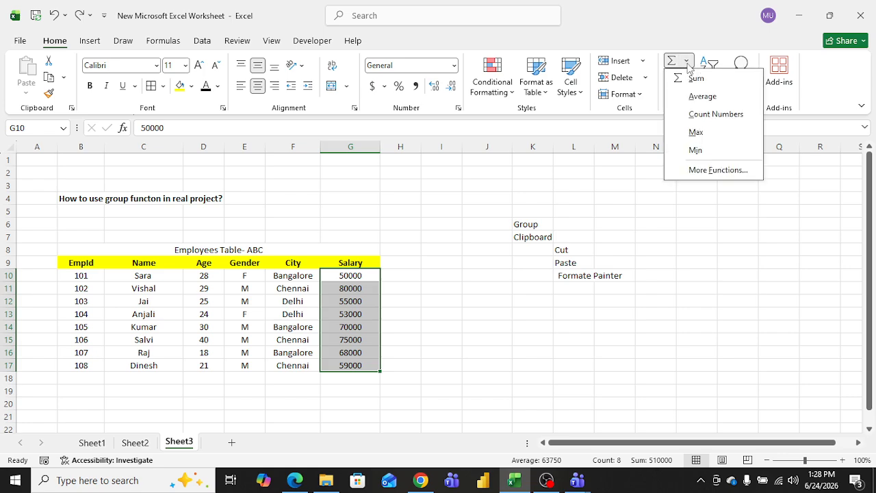
left_click(730, 115)
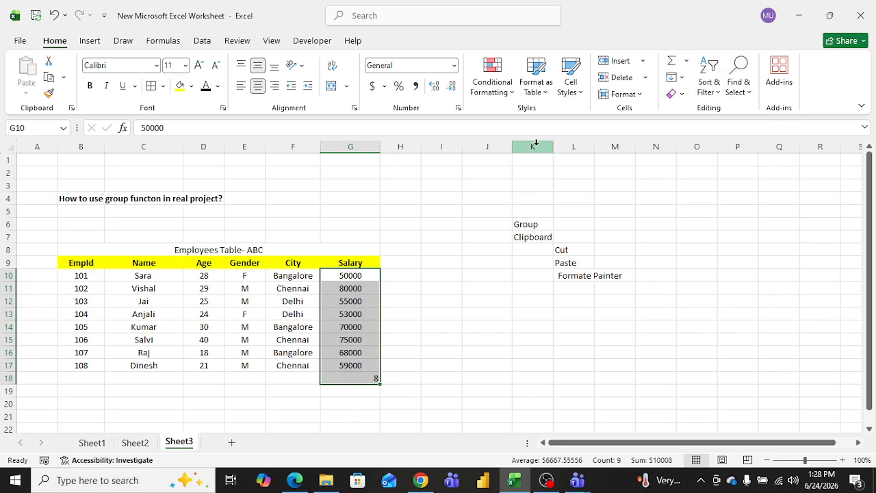
Step: Add Sum and Max AutoSum results below the salary count, then undo both
left_click(686, 61)
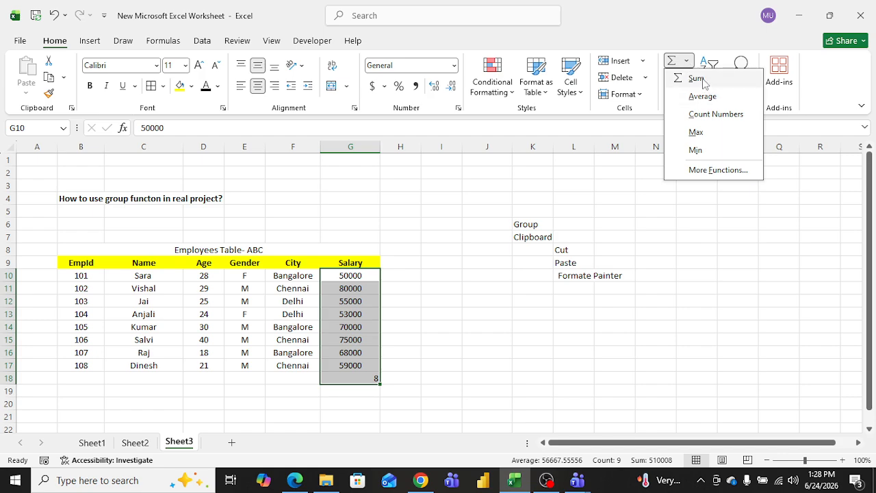
left_click(701, 79)
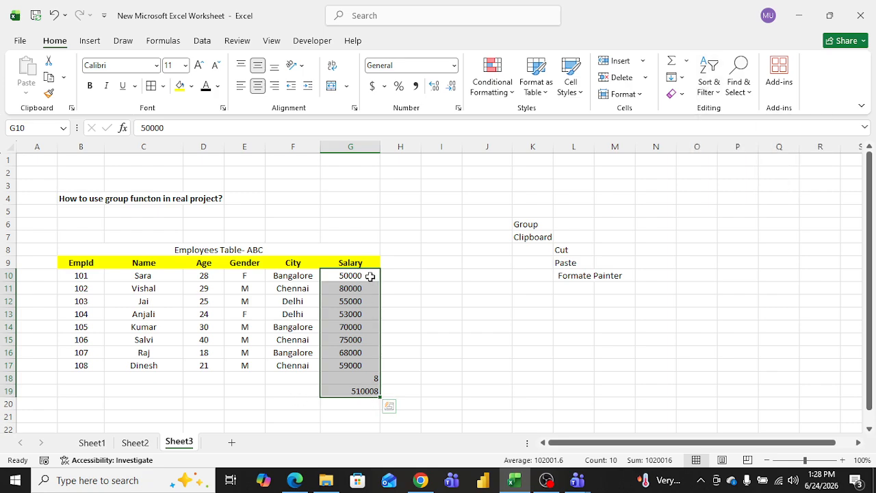
left_click(685, 63)
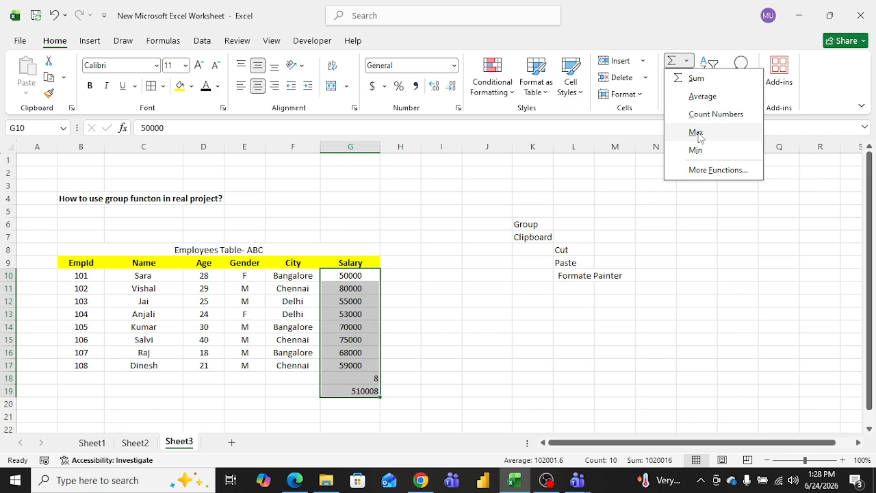
left_click(696, 133)
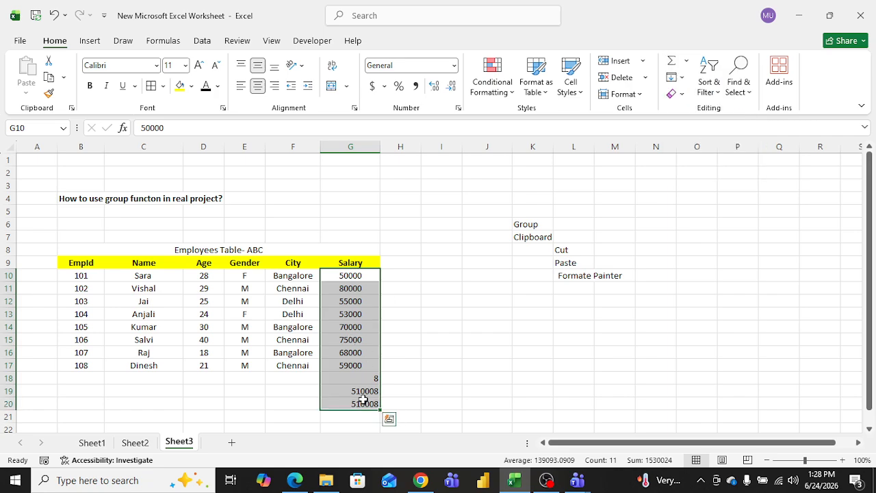
left_click(471, 295)
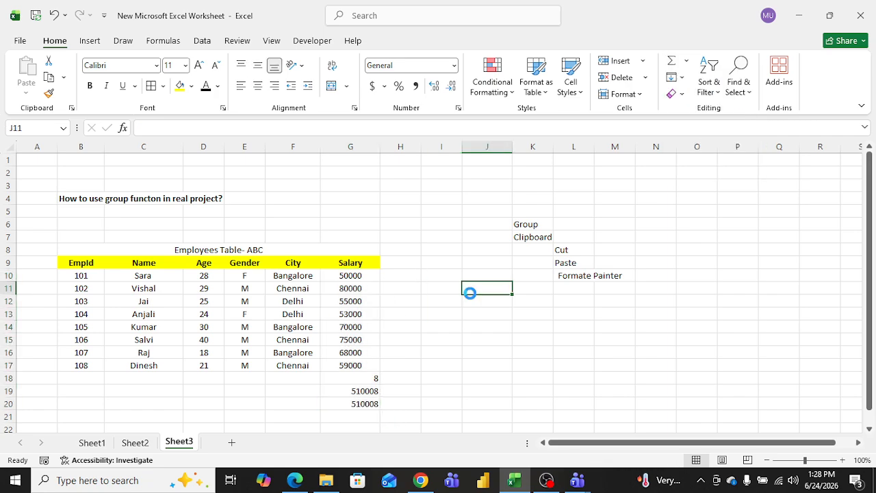
key("ctrl+z")
key("ctrl+z")
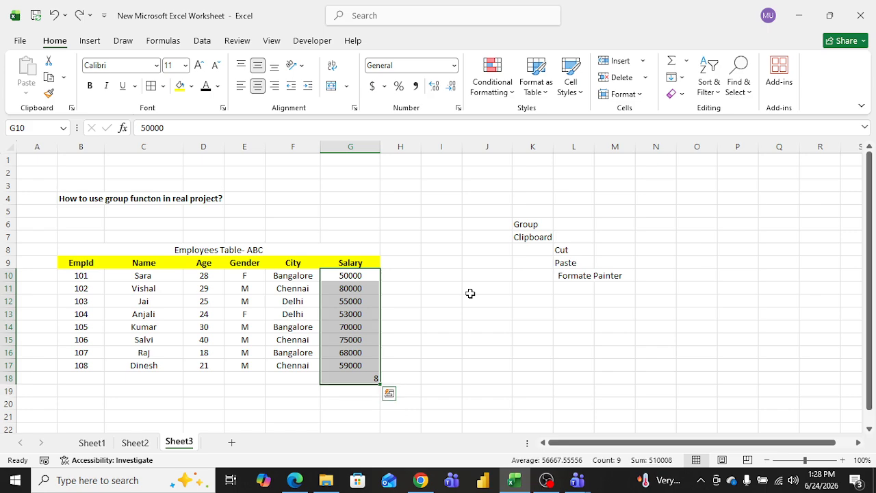
Step: Undo the salary count, then try a Max AutoSum below the salaries in G18 and undo it
key("ctrl+z")
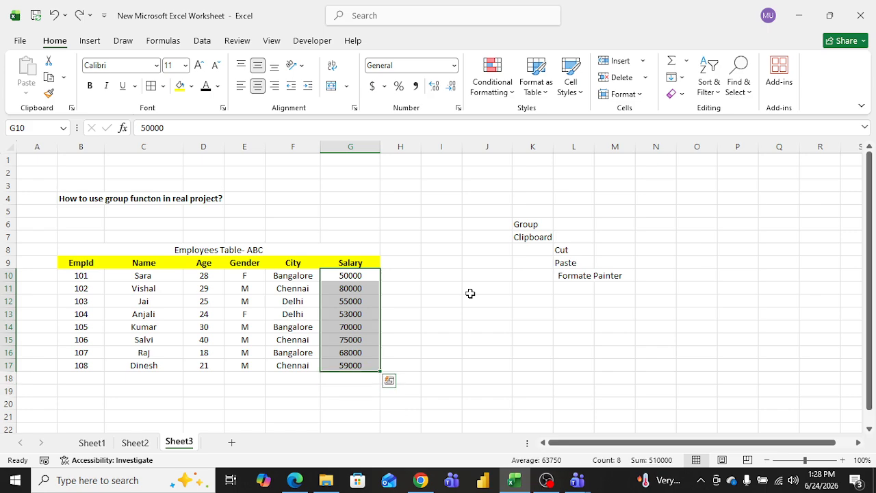
left_click(687, 61)
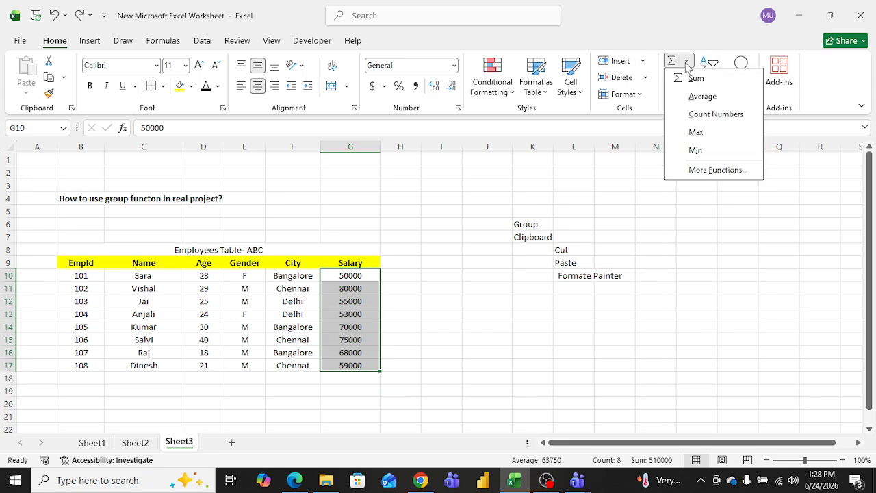
left_click(700, 132)
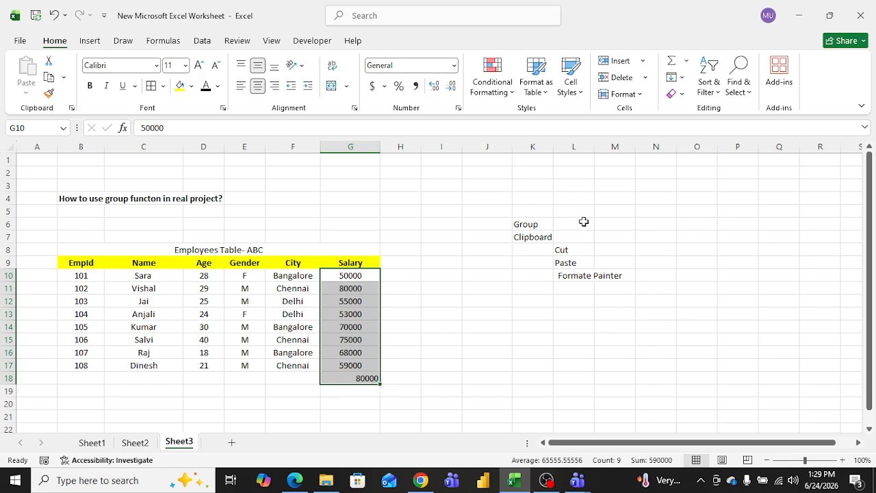
key("ctrl+z")
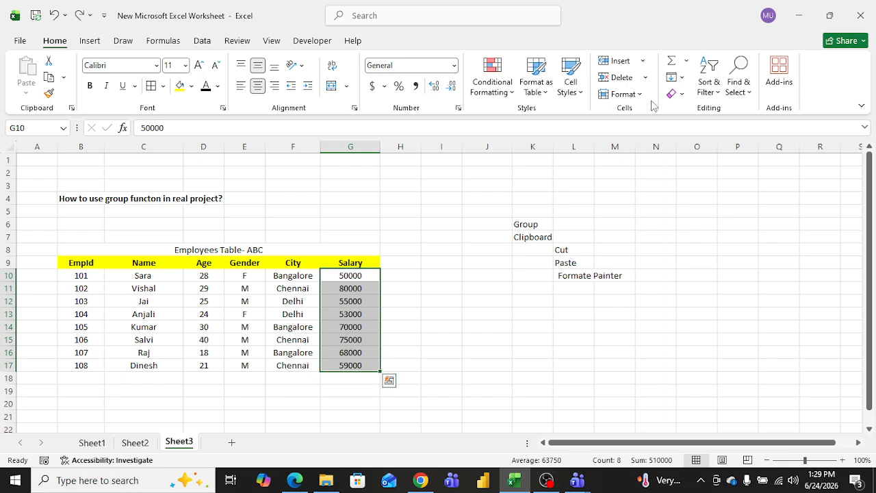
Step: Open the Insert Function dialog through AutoSum's More Functions, browse the function list, and close it
left_click(687, 61)
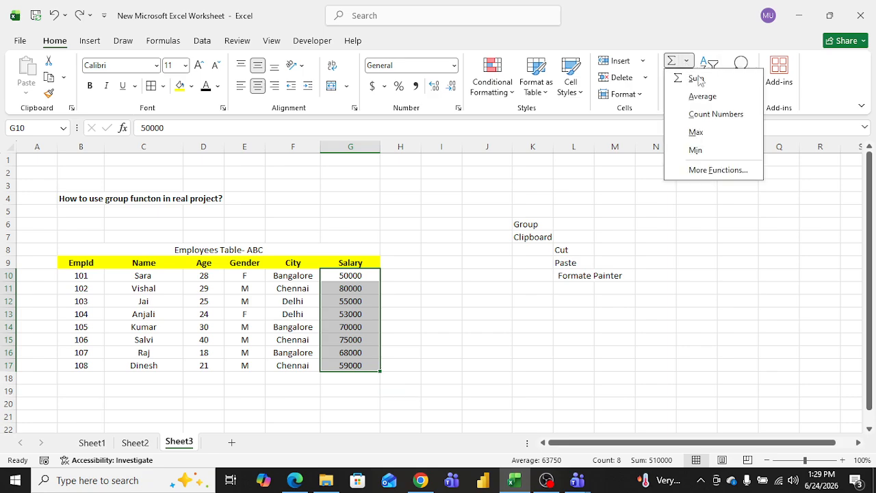
left_click(712, 171)
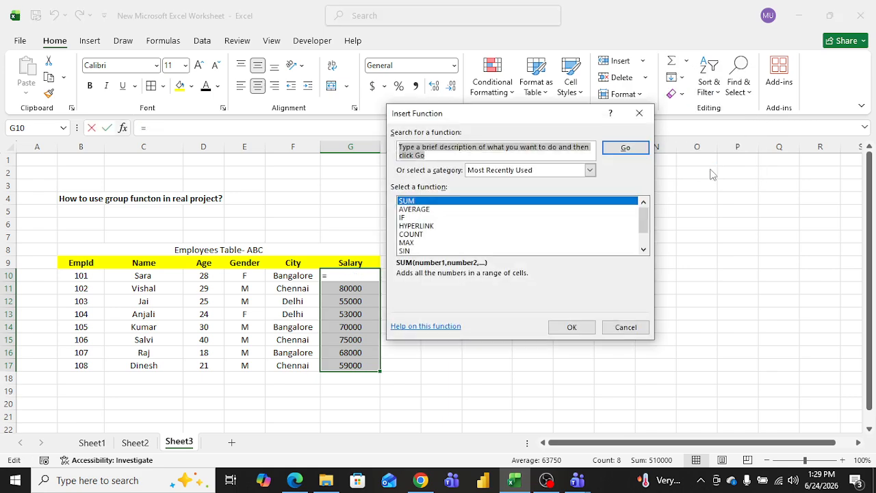
mouse_move(642, 215)
left_mouse_down()
mouse_move(645, 236)
mouse_move(645, 206)
left_mouse_up()
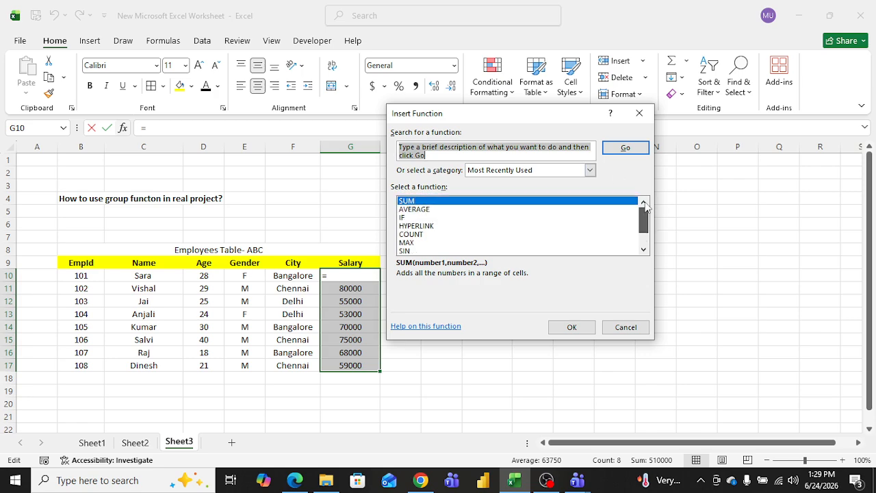
left_click(639, 113)
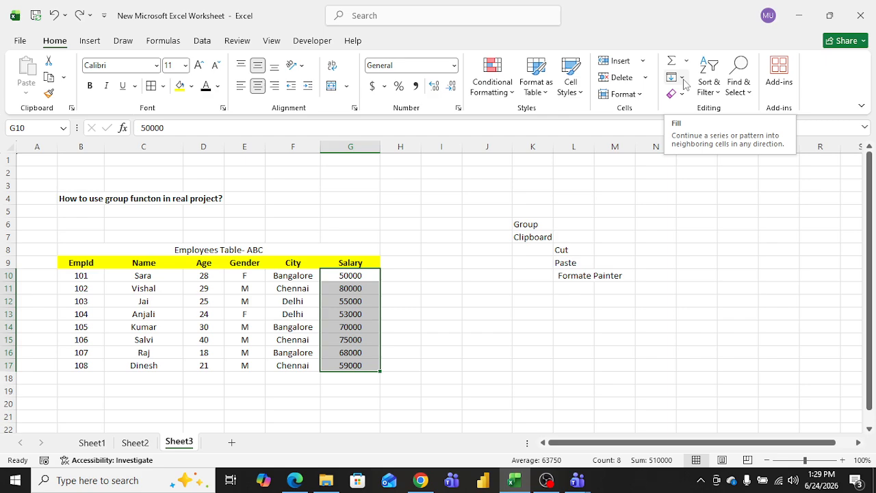
left_click(451, 275)
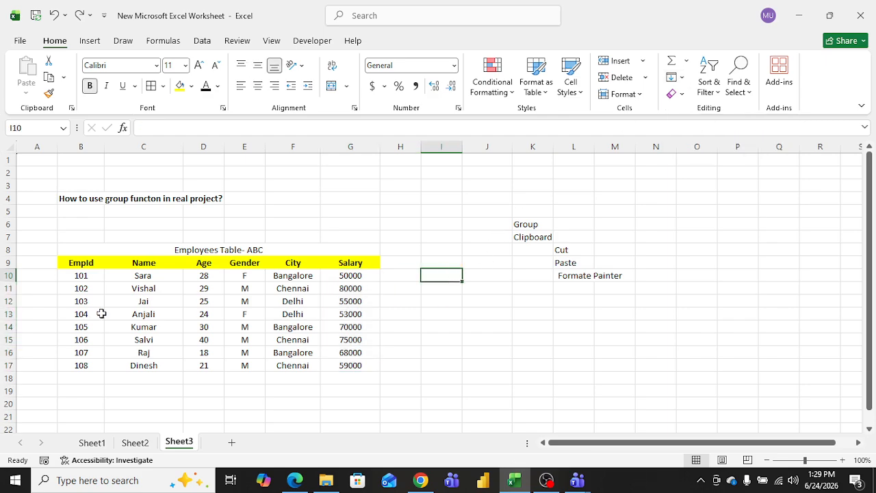
left_click_drag(82, 277, 86, 365)
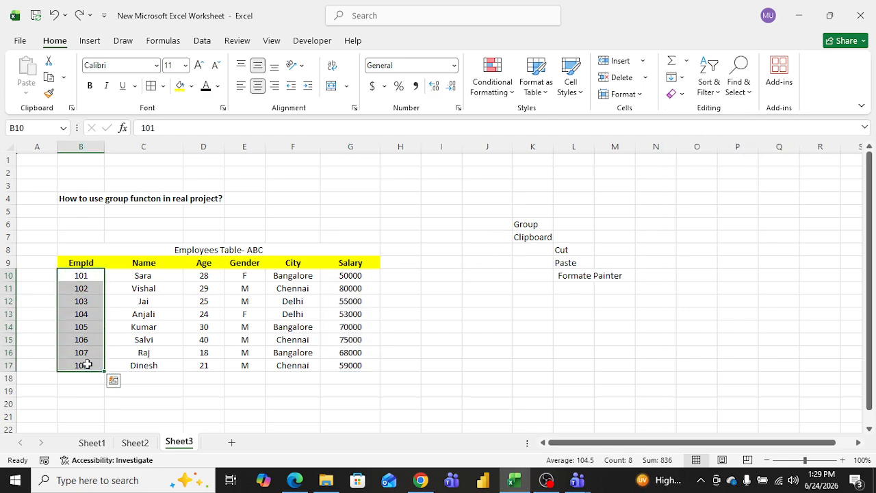
left_click(439, 261)
left_click_drag(454, 262, 445, 348)
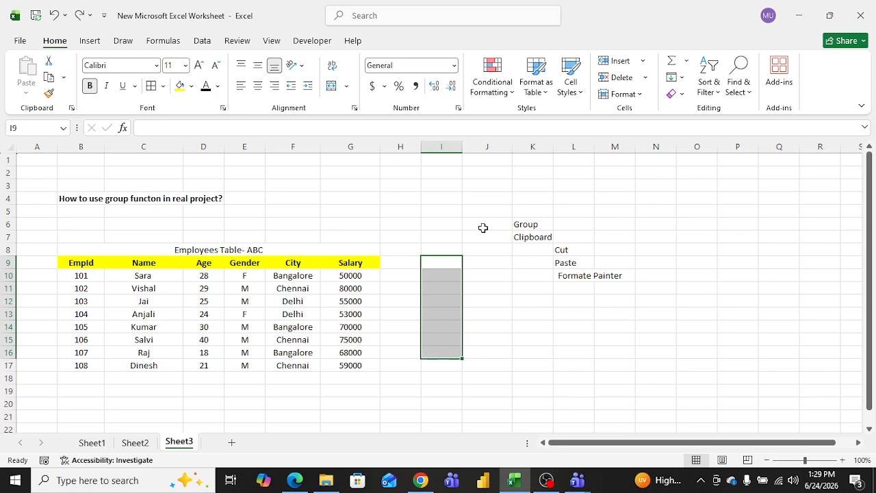
left_click(484, 227)
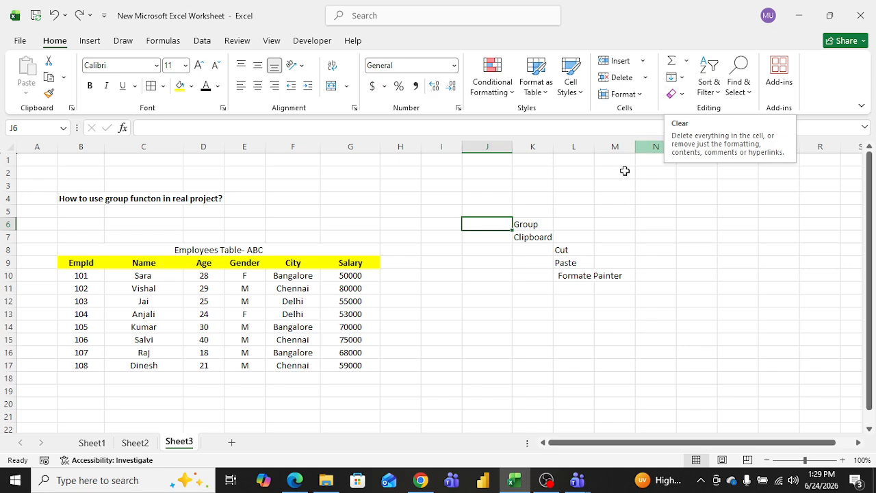
Step: Enter sample text kjhgfgh in K14, then remove it from the cell with Clear All
left_click(542, 326)
type("kjhgfgh")
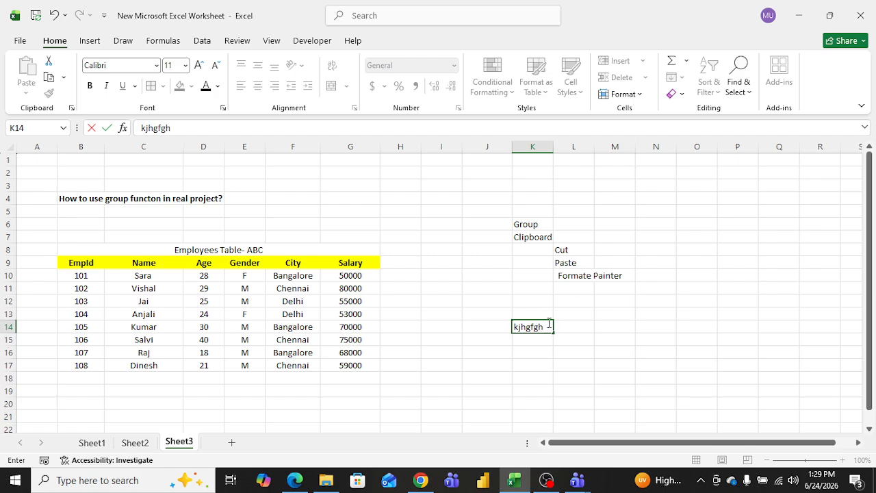
left_click(614, 303)
left_click(533, 327)
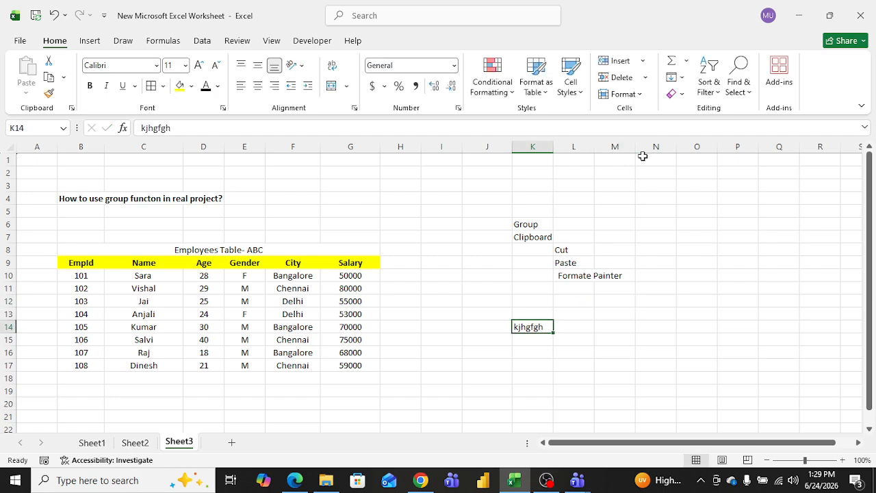
left_click(674, 95)
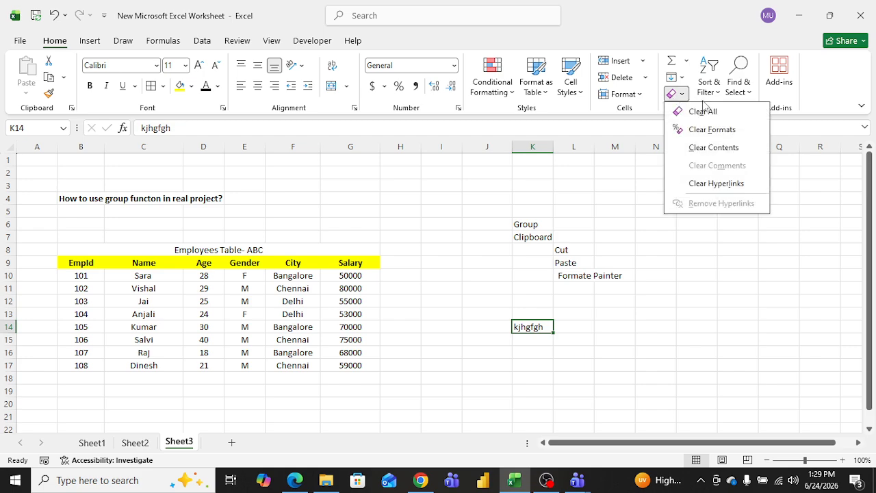
left_click(698, 111)
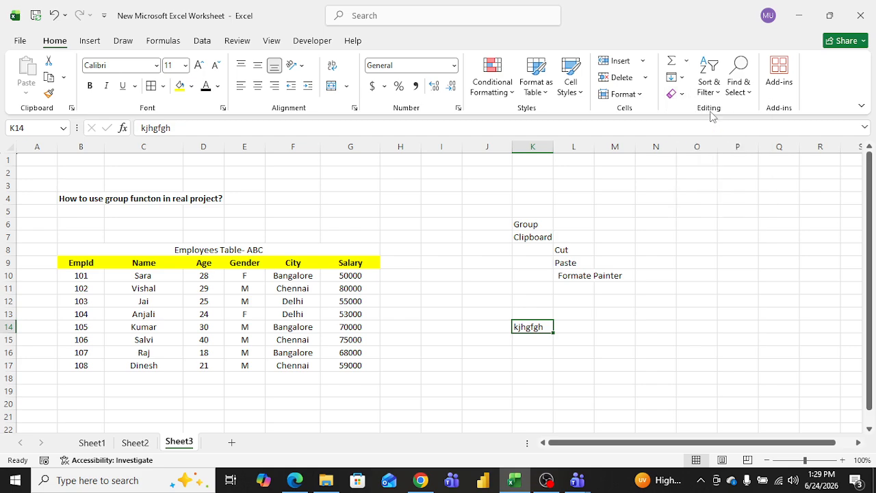
Step: Open the Sort & Filter options and close them without choosing any
left_click(472, 239)
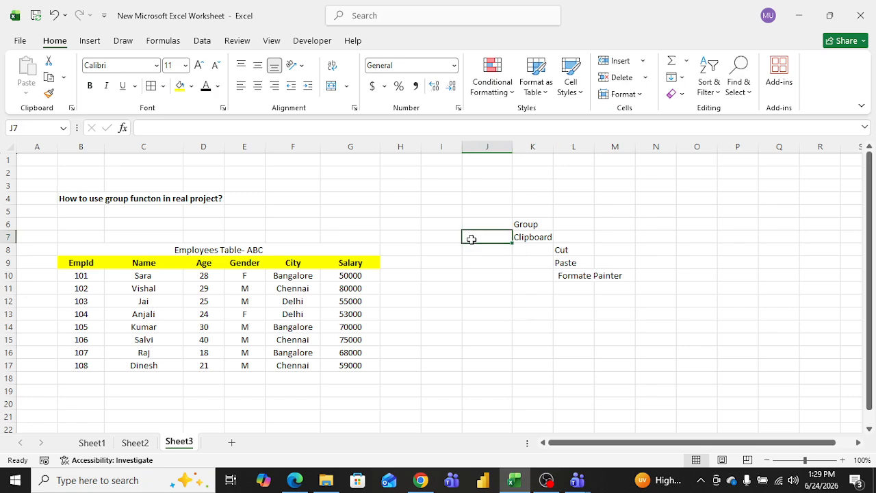
left_click(716, 93)
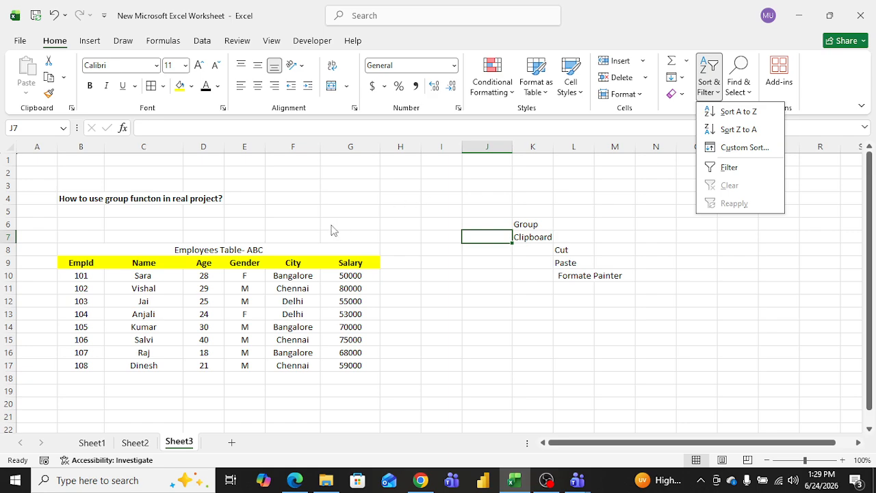
left_click(587, 151)
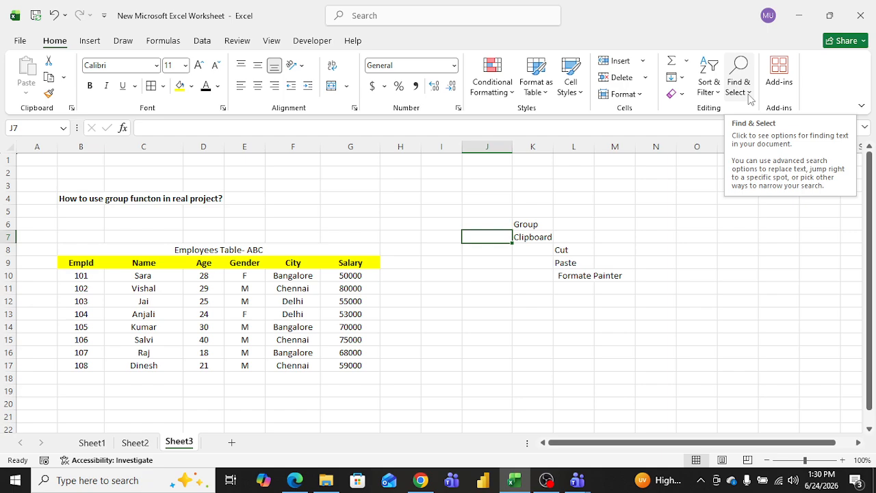
Step: Use Find to locate the cell containing Sara, then close the Find and Replace dialog
left_click(456, 301)
key("ctrl+f")
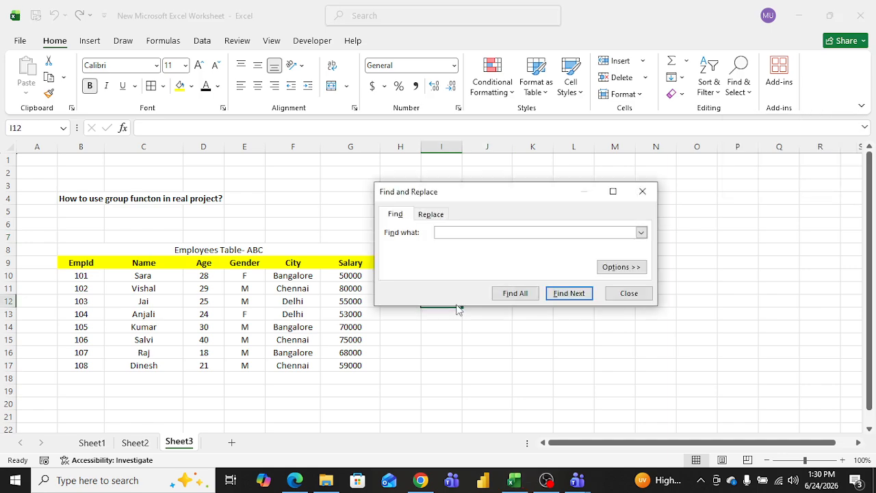
type("Sara")
key("Return")
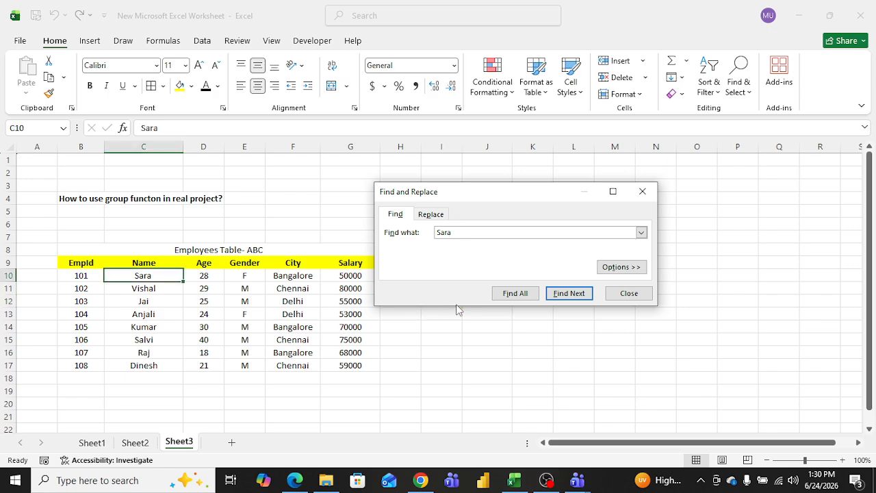
left_click(645, 193)
Step: Open Find from Find & Select and find all cells containing Sara, then close the dialog
left_click(734, 86)
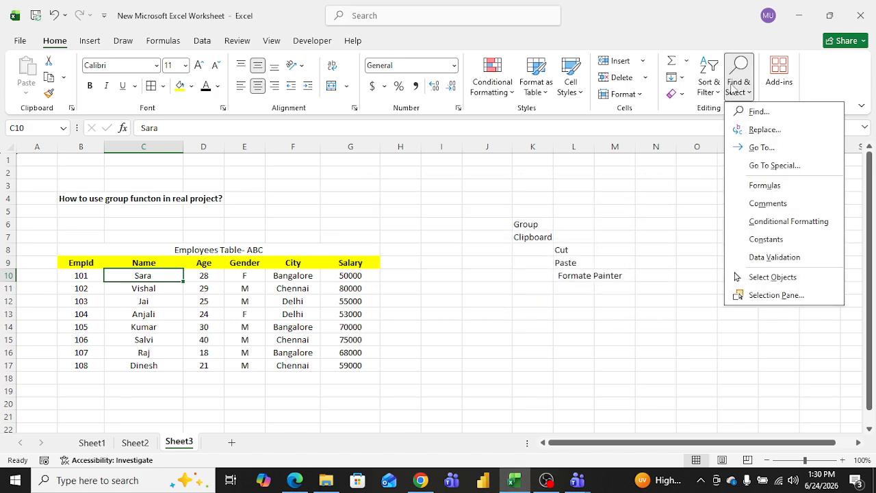
left_click(759, 111)
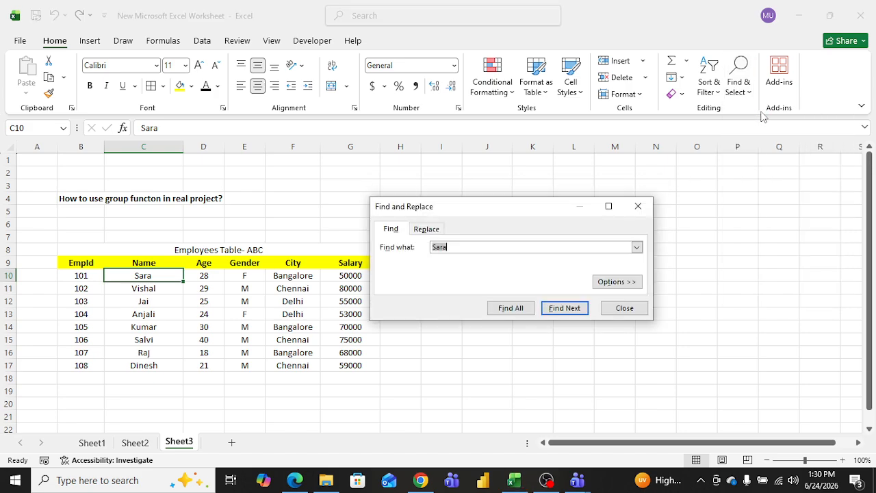
left_click(513, 309)
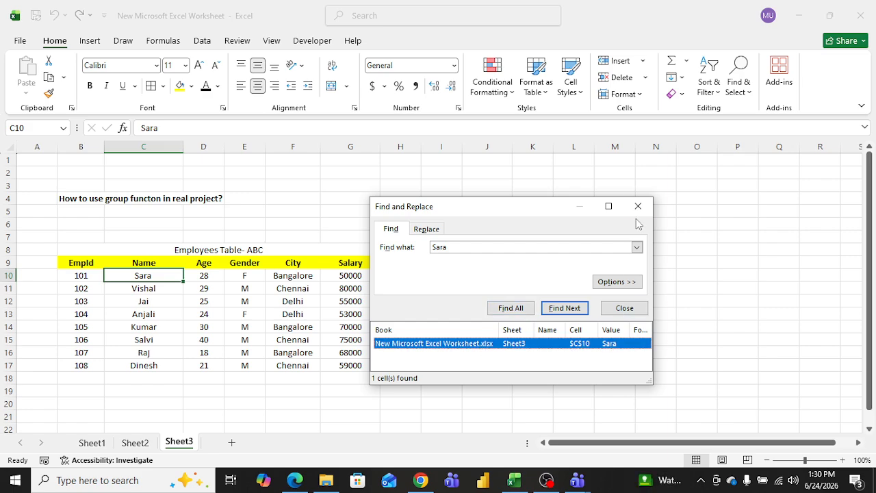
left_click(639, 206)
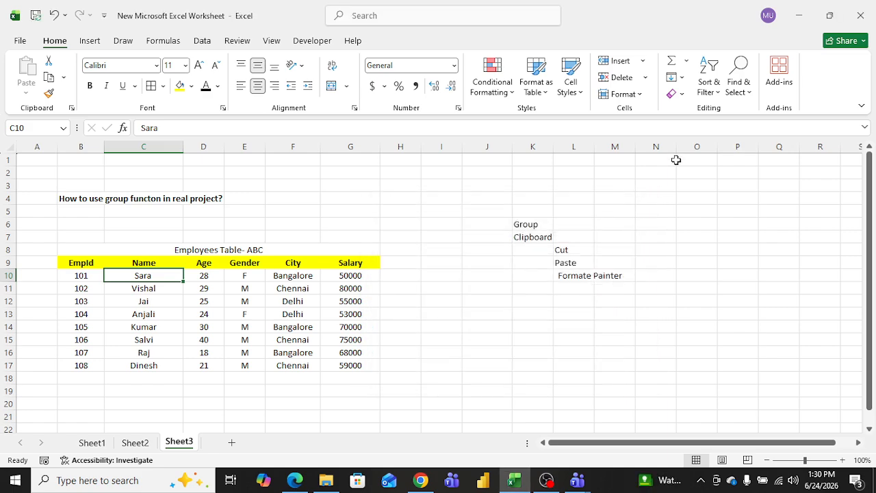
Step: Replace Dinesh with Ramesh throughout the sheet using Replace All, then close the dialog
left_click(750, 96)
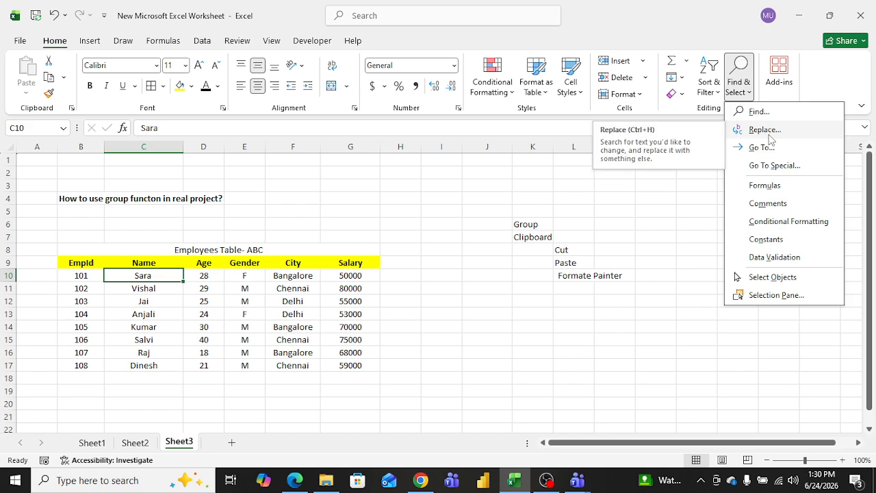
left_click(766, 134)
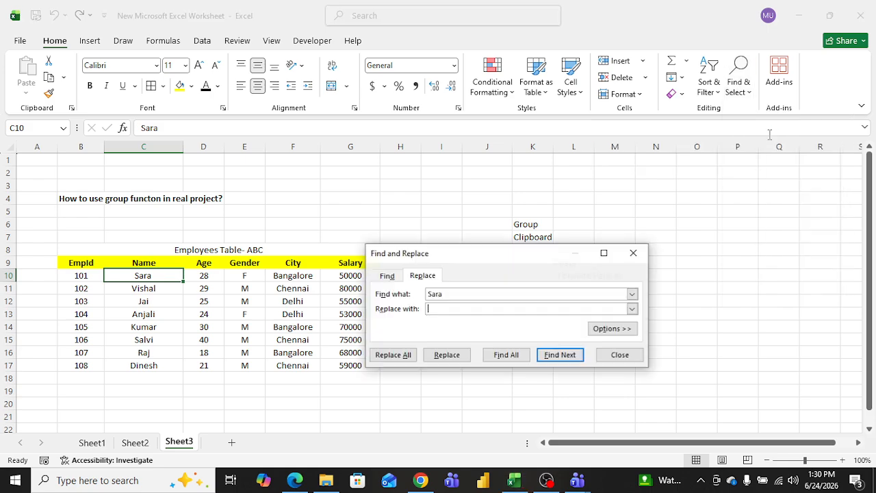
left_click(441, 309)
left_click(452, 294)
double_click(452, 295)
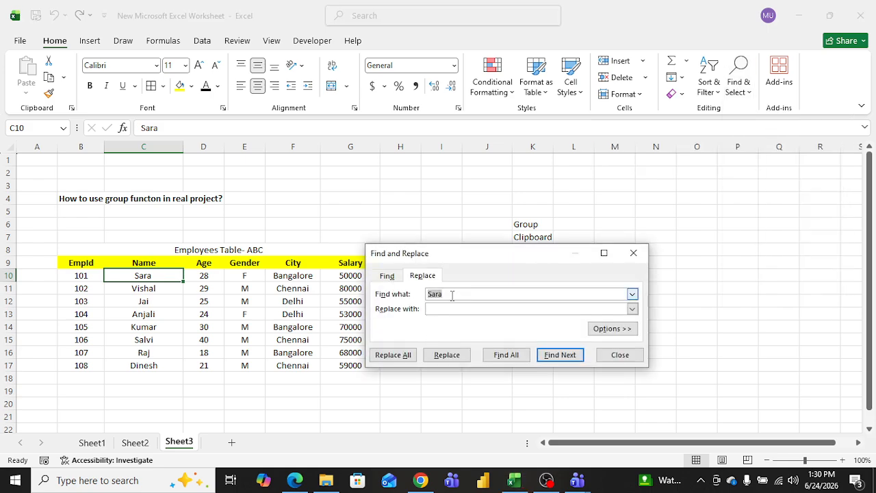
key("BackSpace")
type("Dinesh")
left_click(429, 309)
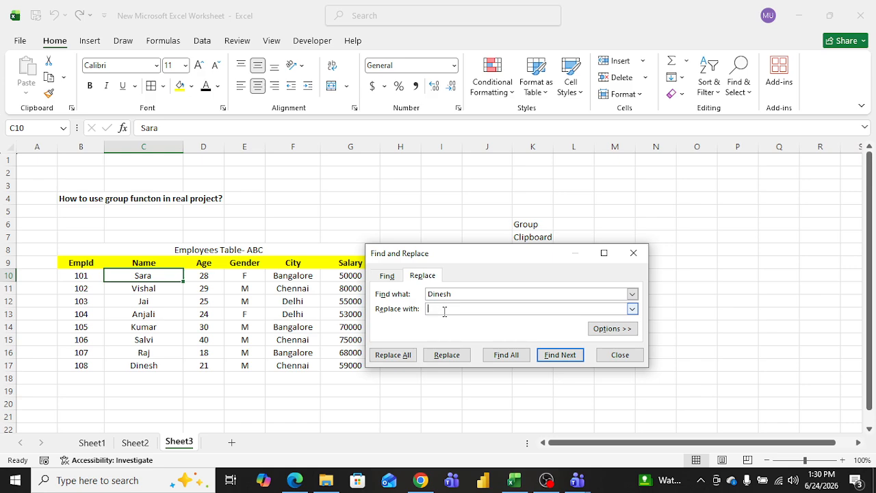
type("Ramesh")
left_click_drag(501, 256, 547, 179)
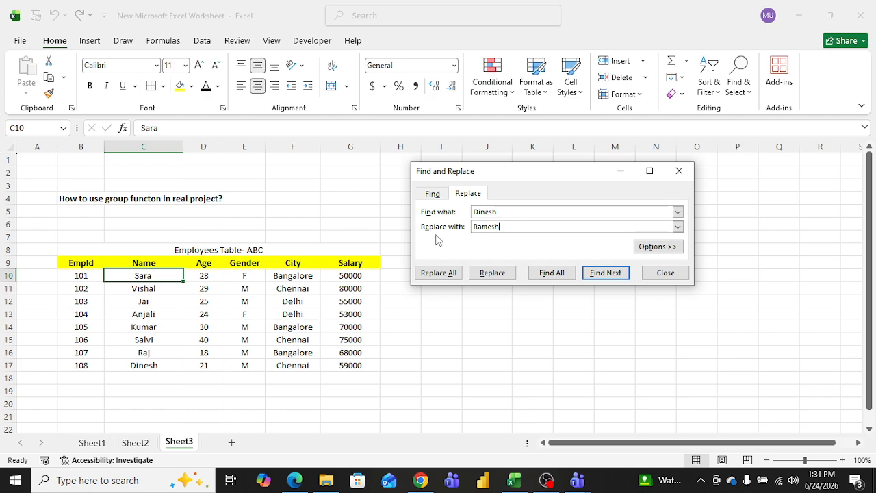
left_click(444, 273)
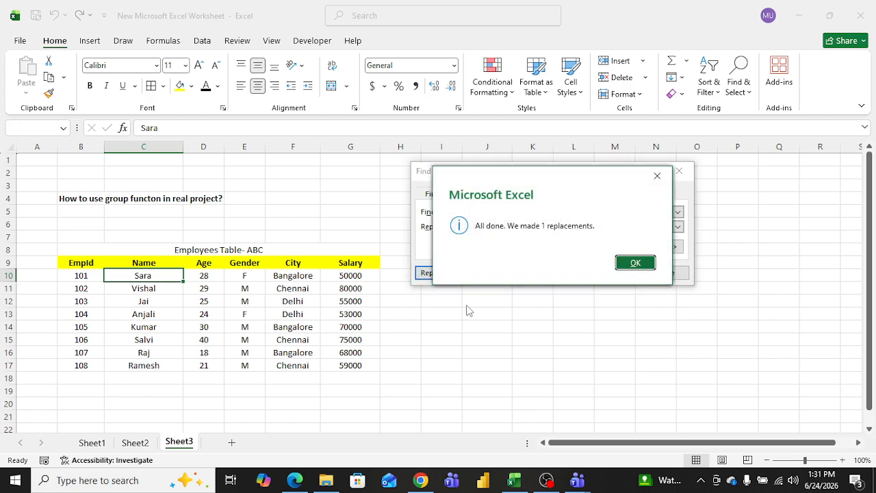
left_click(634, 263)
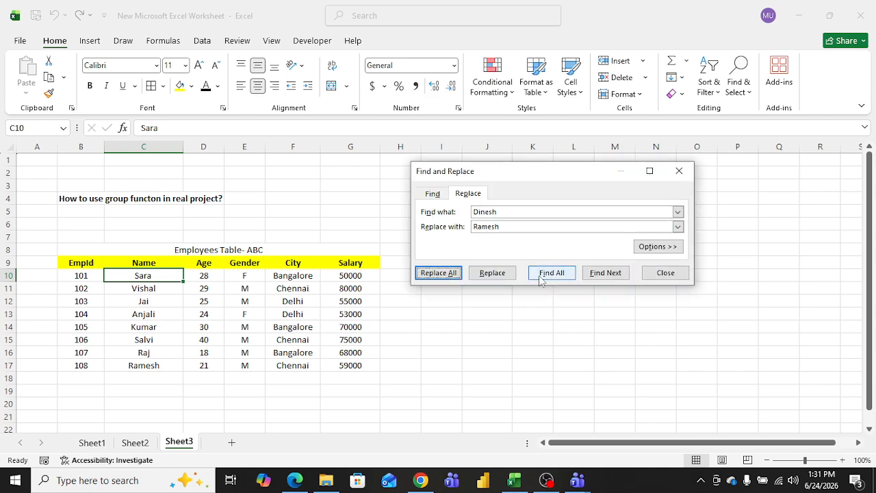
left_click(688, 170)
Step: Try to enter the formula =2(a+b-c) in cell J15, dismissing the resulting error dialog
left_click(403, 276)
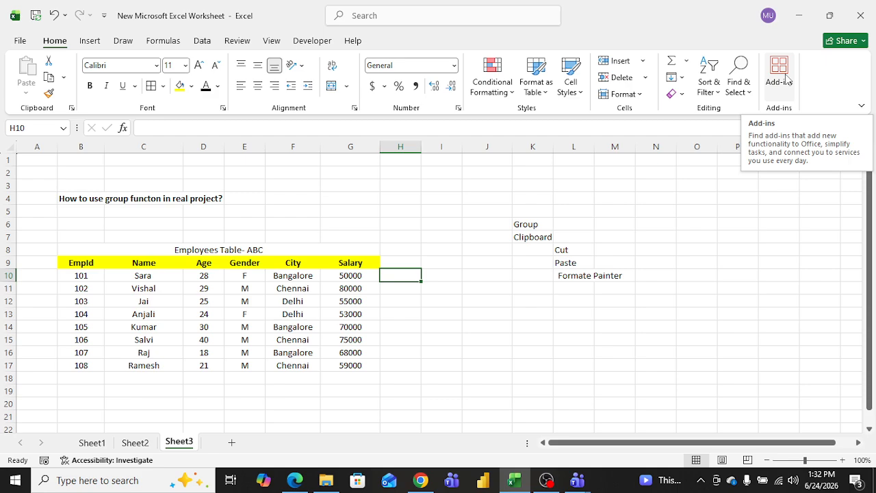
left_click(470, 335)
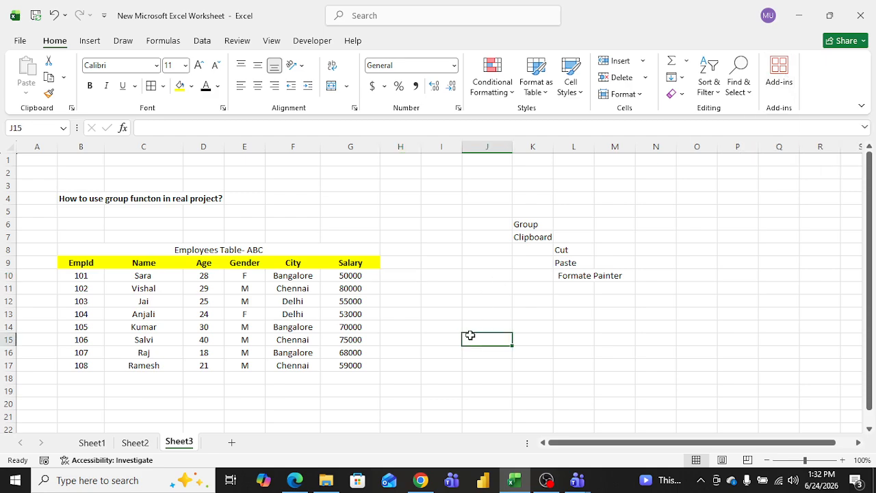
type("asdfgg")
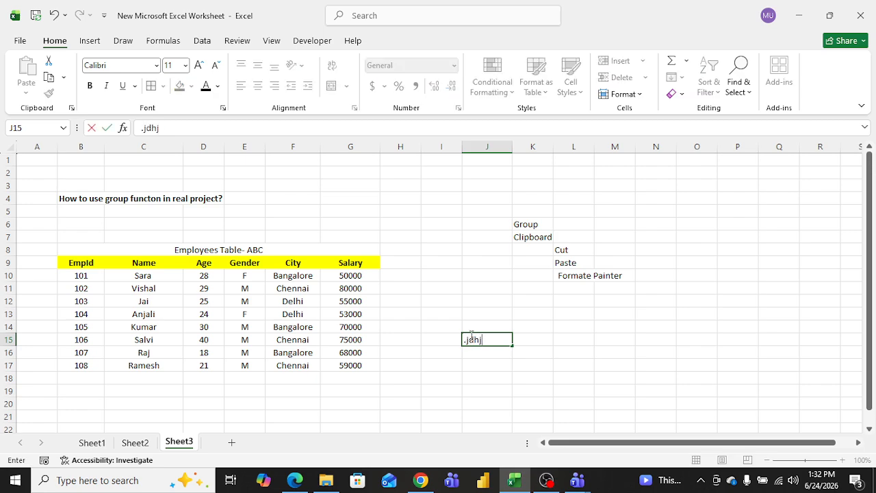
key("BackSpace")
key("BackSpace")
key("BackSpace")
key("BackSpace")
key("BackSpace")
key("BackSpace")
type("=")
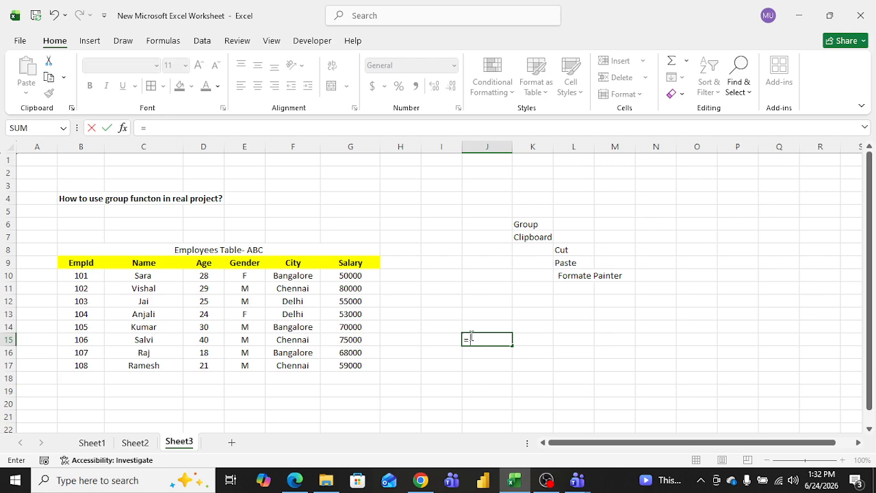
type("a")
key("BackSpace")
type("(")
key("BackSpace")
type("2(")
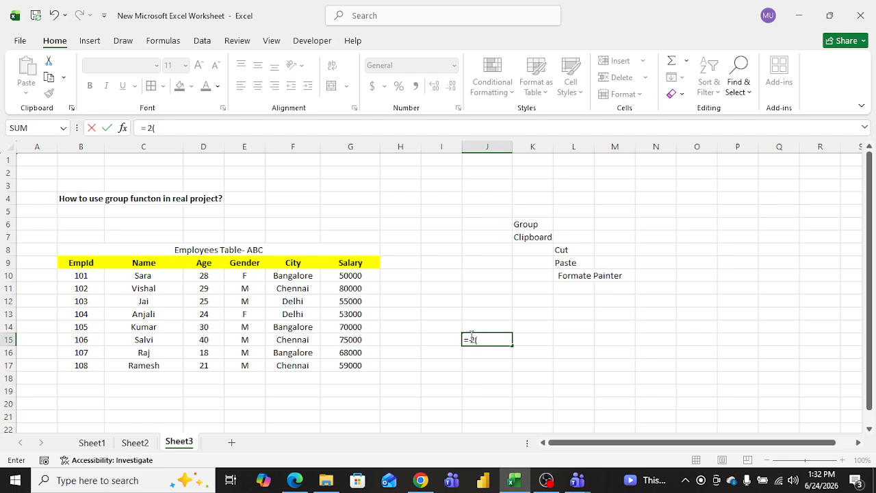
type("a+b-c)")
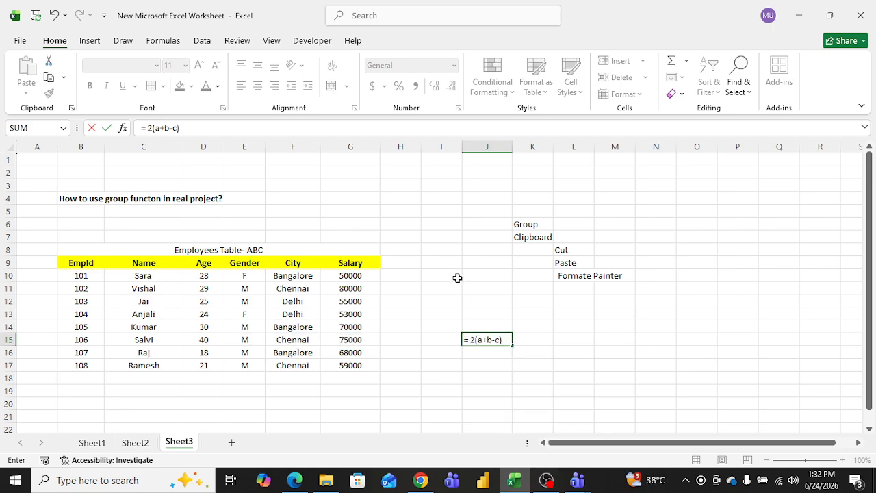
key("Return")
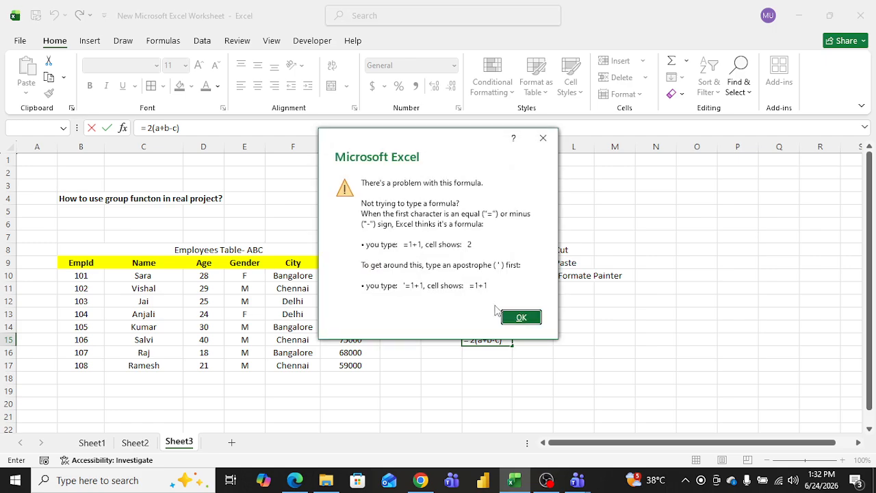
left_click(543, 139)
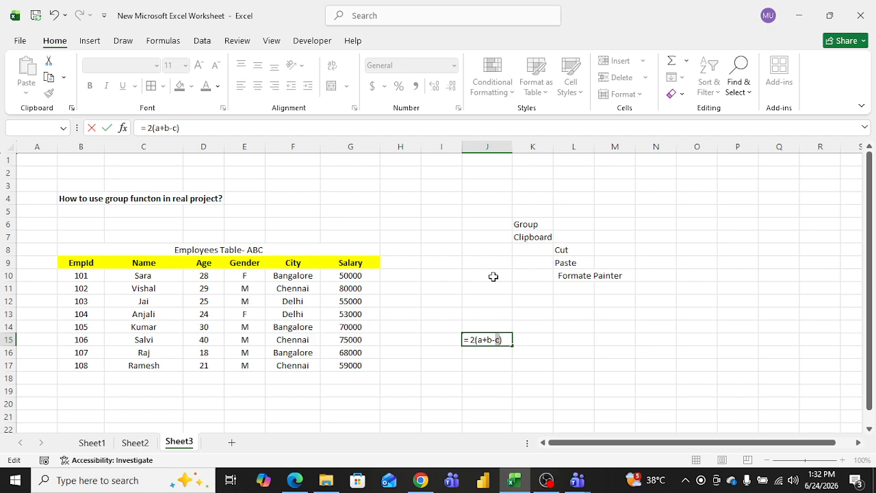
Step: Erase the unfinished entry in cell J15 so the cell stays empty
key("BackSpace")
key("BackSpace")
key("BackSpace")
key("BackSpace")
key("BackSpace")
key("BackSpace")
key("BackSpace")
key("BackSpace")
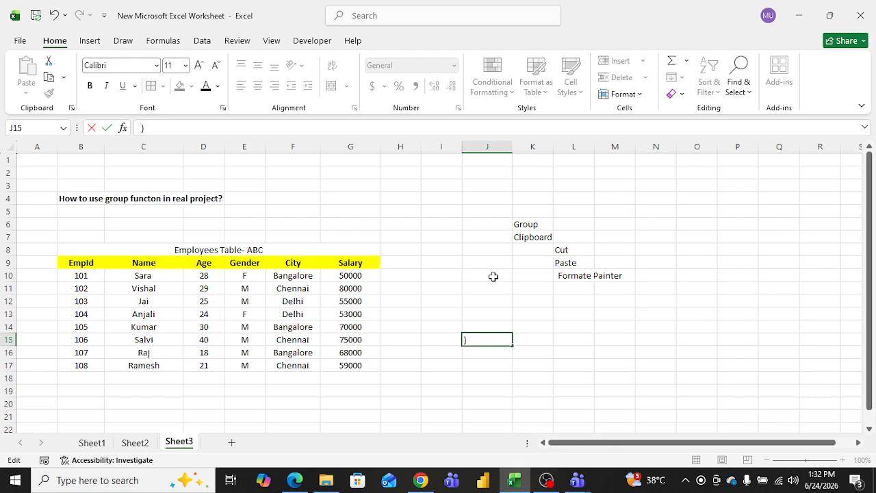
key("Delete")
left_click(435, 339)
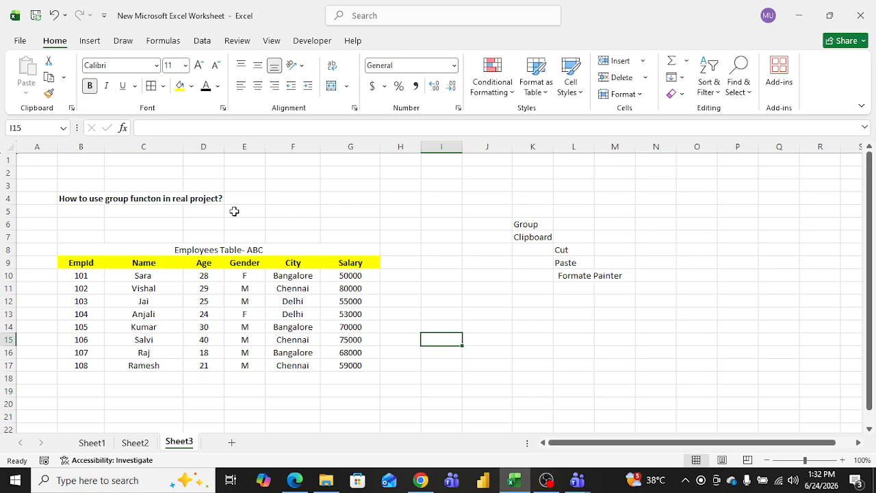
Step: Insert a PivotTable from the employee table range B9:G17 on a new worksheet
left_click(90, 41)
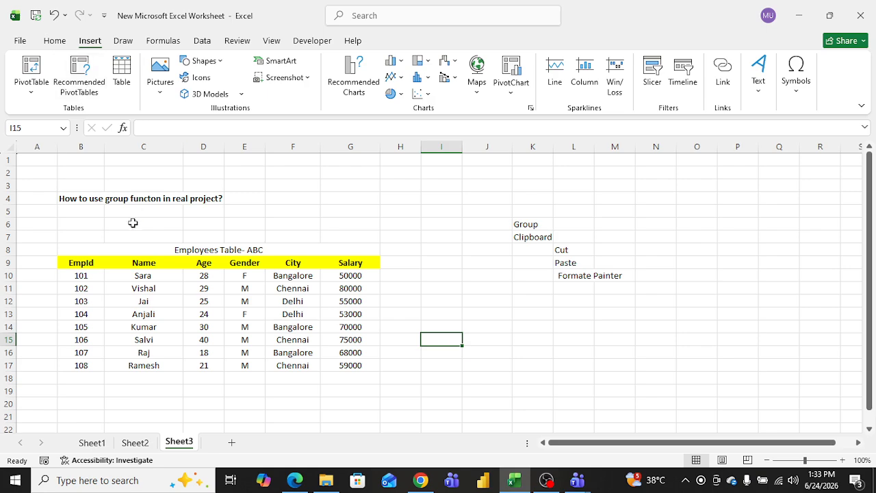
left_click(105, 236)
left_click_drag(89, 262, 350, 367)
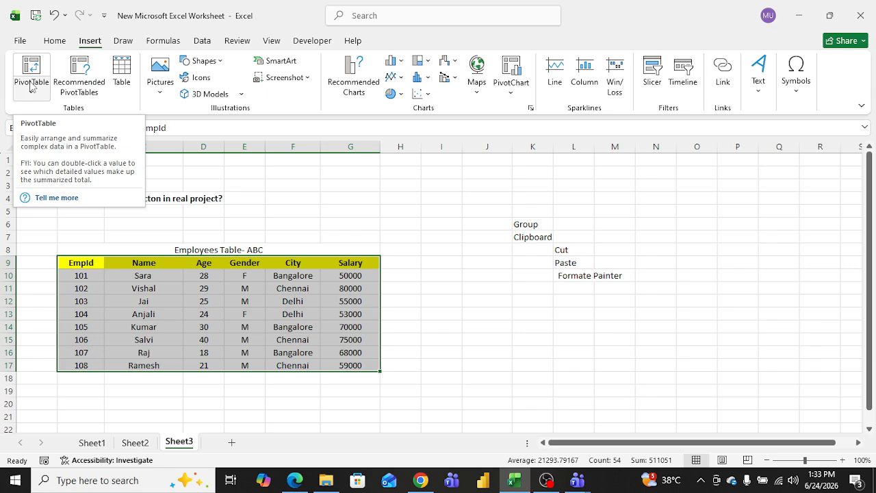
left_click(567, 301)
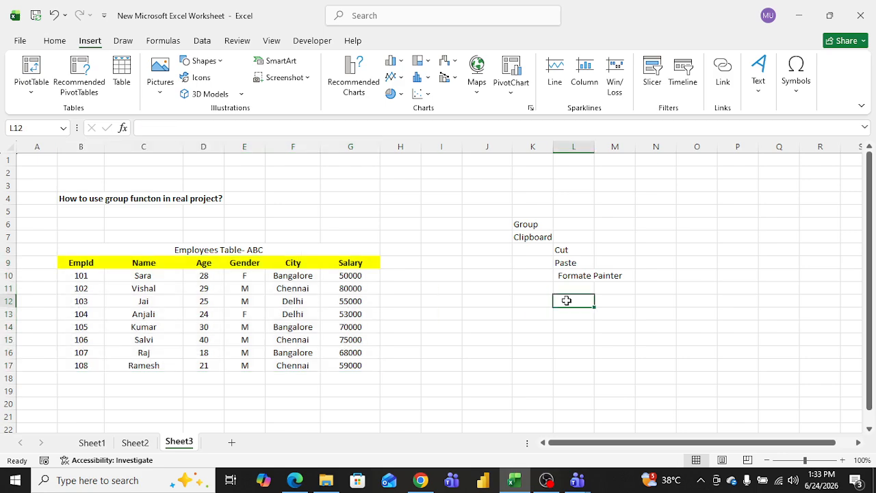
left_click_drag(88, 260, 342, 364)
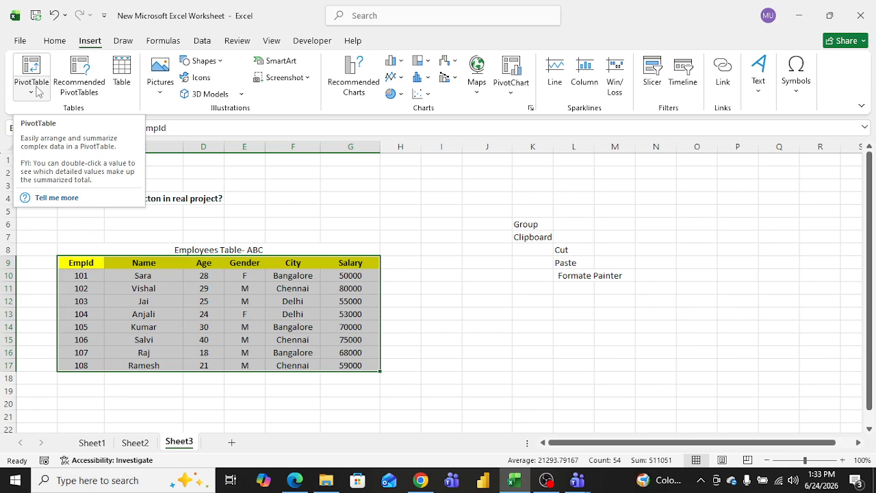
left_click(38, 93)
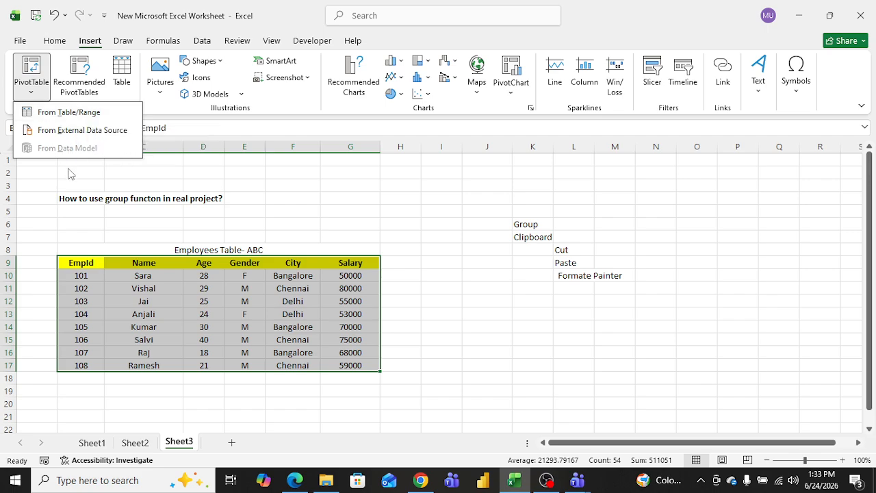
left_click(51, 205)
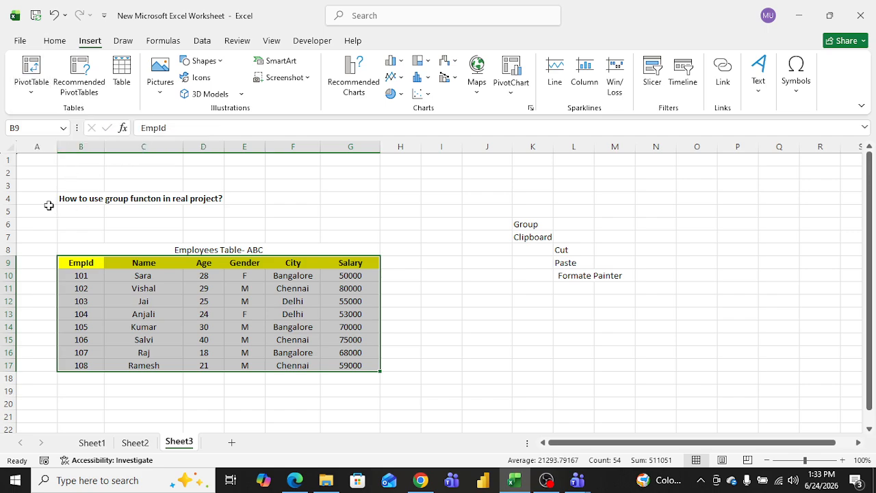
left_click(33, 94)
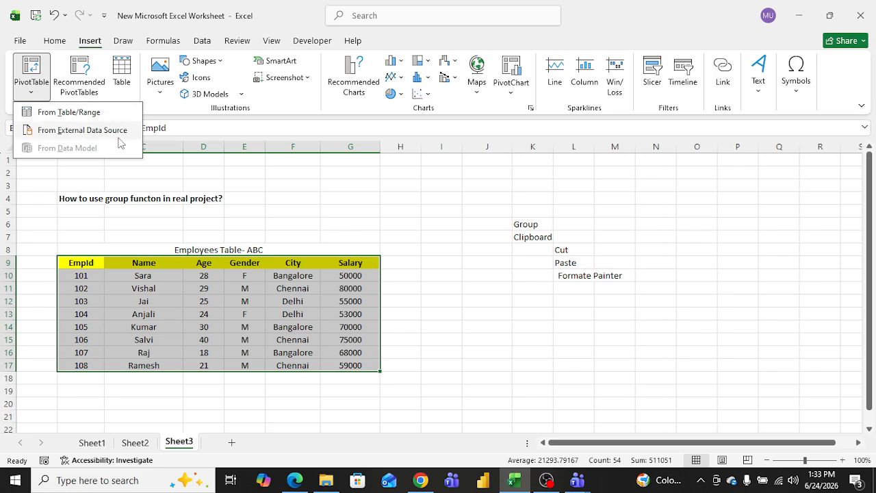
left_click(77, 177)
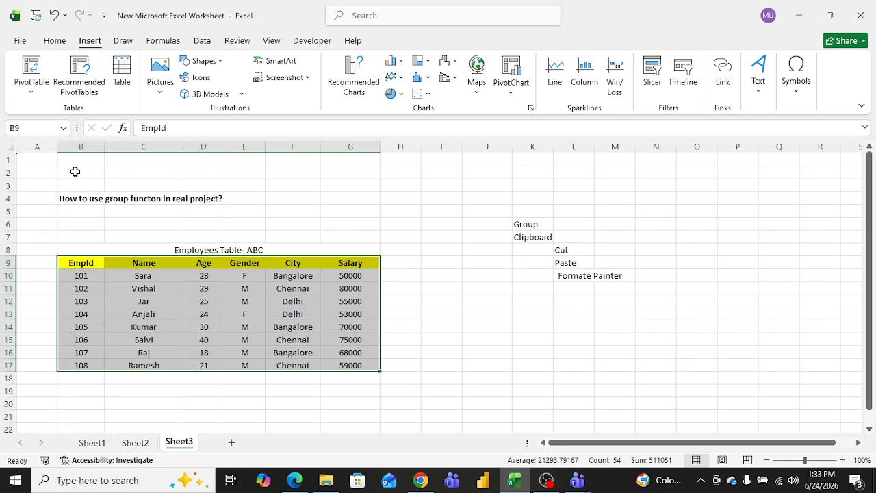
left_click(32, 66)
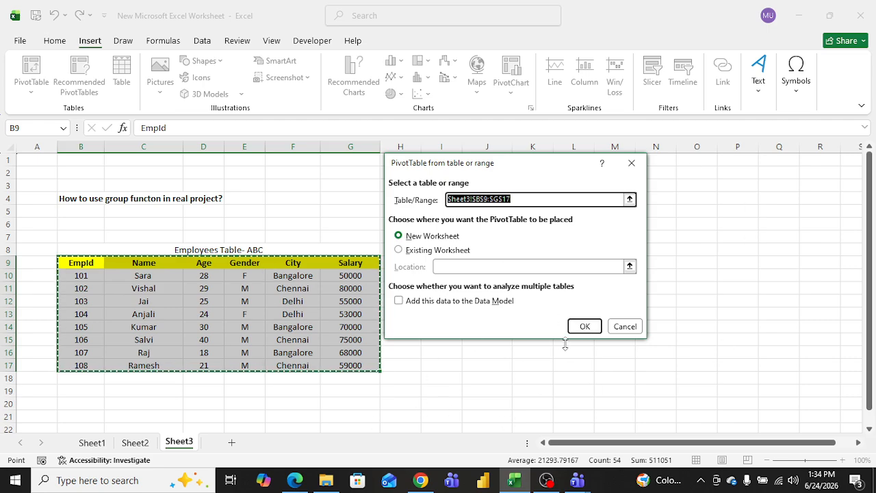
left_click(583, 327)
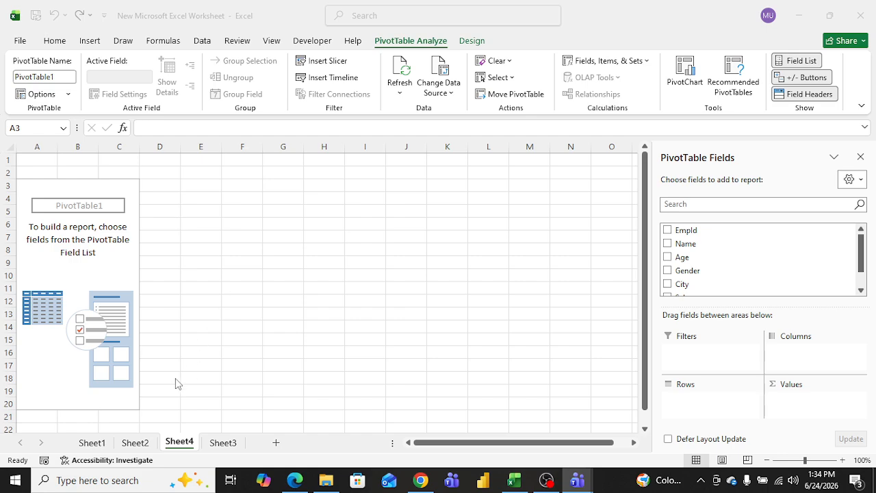
Step: Switch between the employee table sheet and the new PivotTable sheet to compare them
left_click(133, 444)
left_click(132, 444)
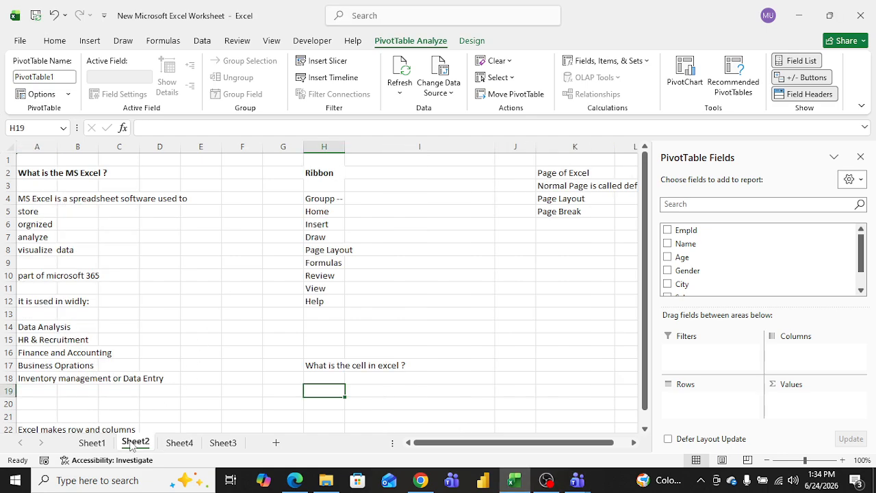
left_click(229, 446)
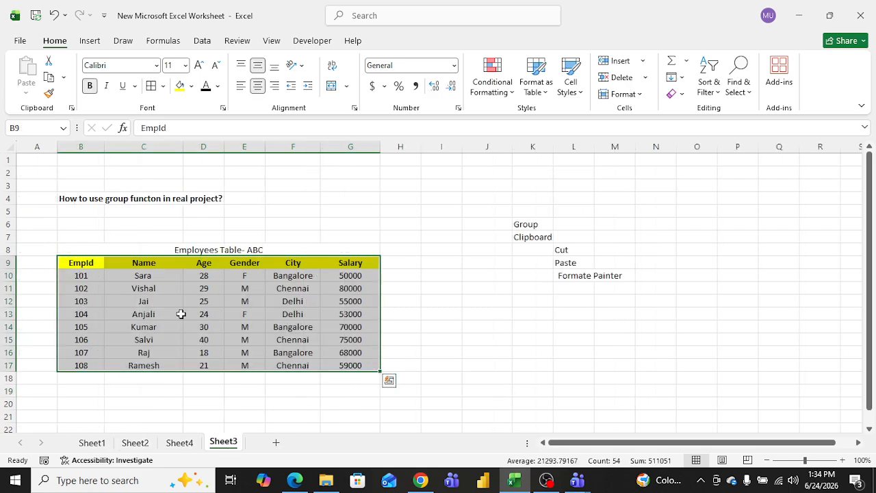
left_click(181, 442)
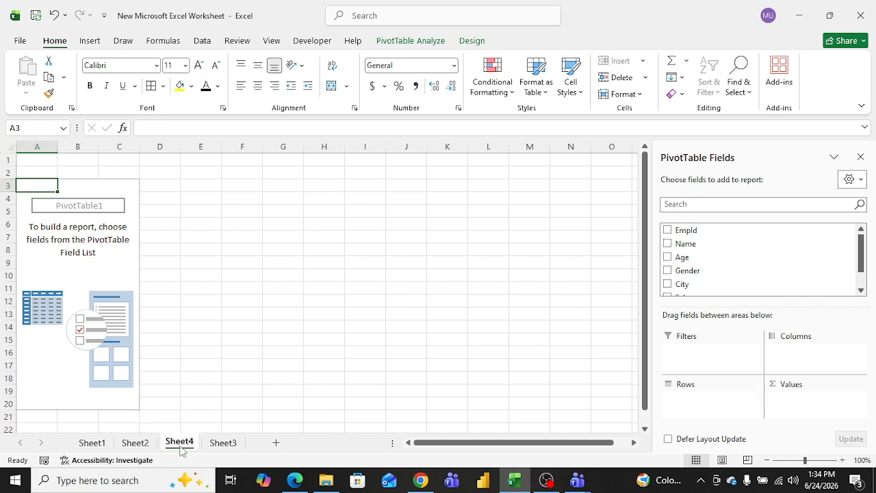
left_click(223, 445)
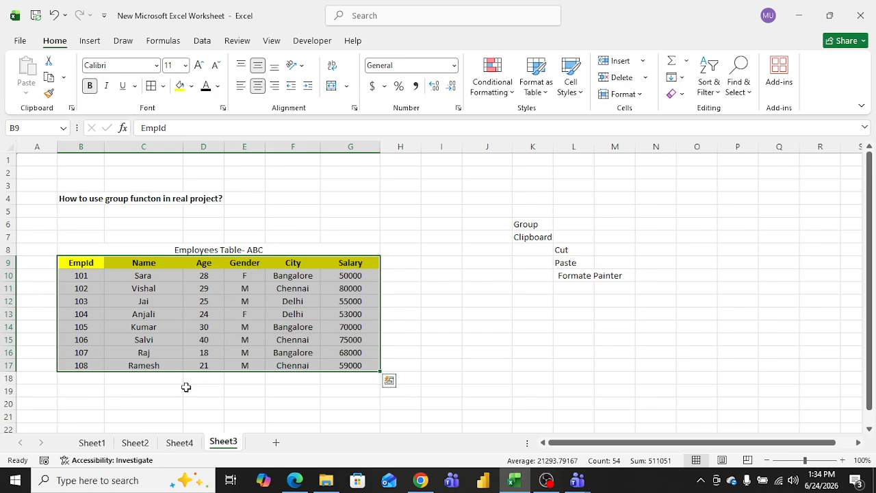
left_click(179, 444)
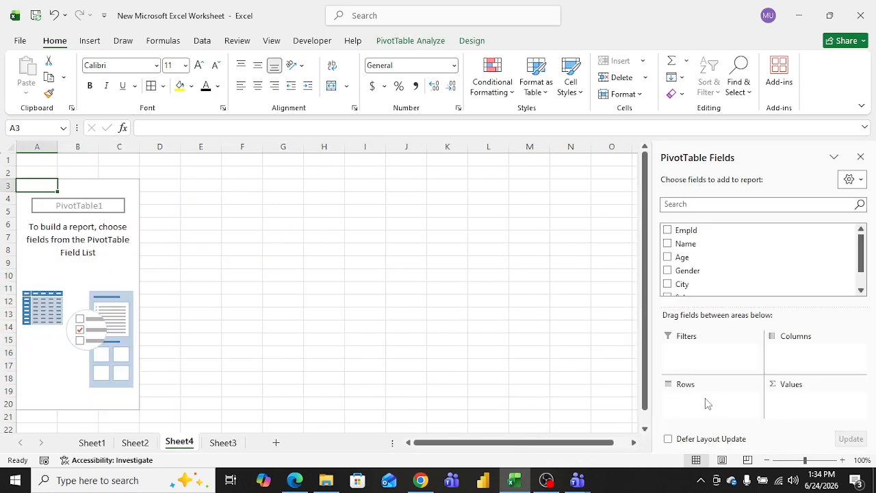
left_click(229, 444)
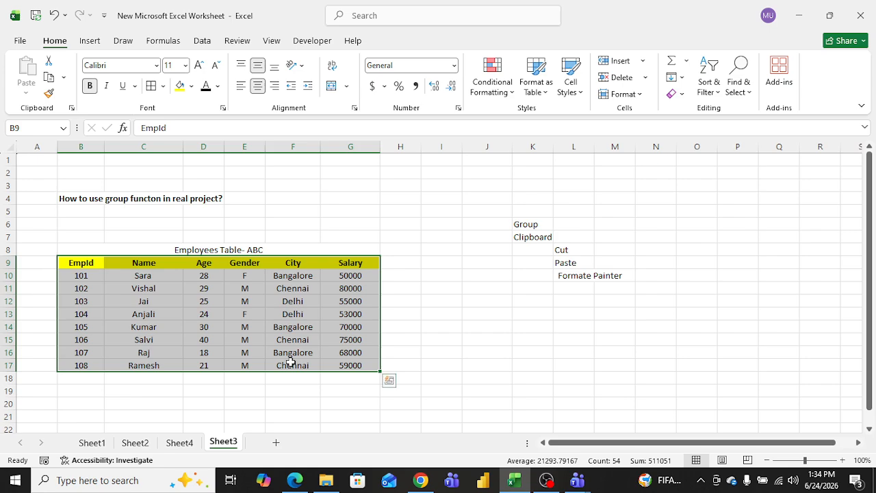
left_click(180, 443)
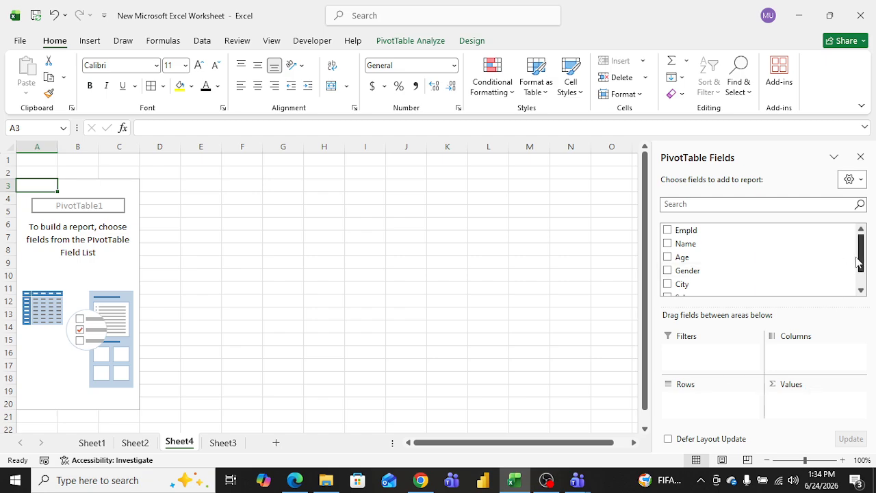
Step: Add the Name field to the PivotTable rows and Salary to its values
mouse_move(861, 263)
left_mouse_down()
mouse_move(864, 276)
mouse_move(865, 263)
left_mouse_up()
left_click_drag(687, 240, 786, 334)
left_click_drag(673, 236, 684, 263)
left_click(667, 234)
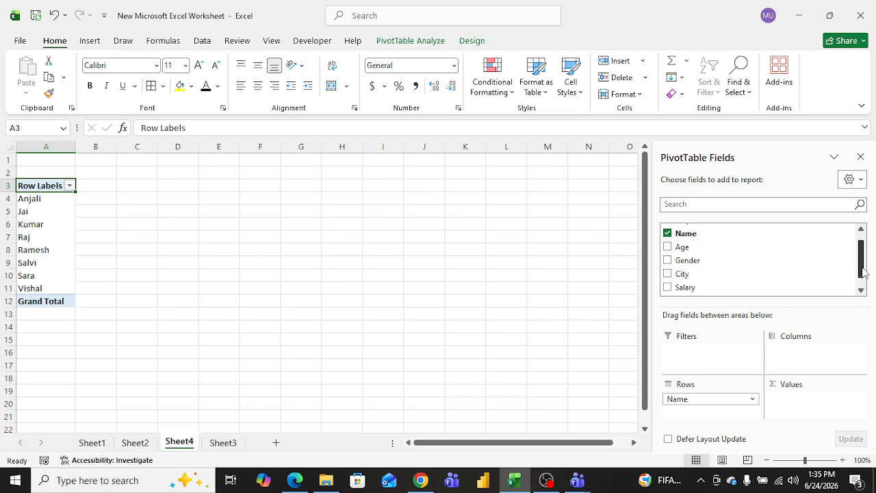
mouse_move(863, 273)
left_mouse_down()
mouse_move(864, 280)
mouse_move(863, 273)
left_mouse_up()
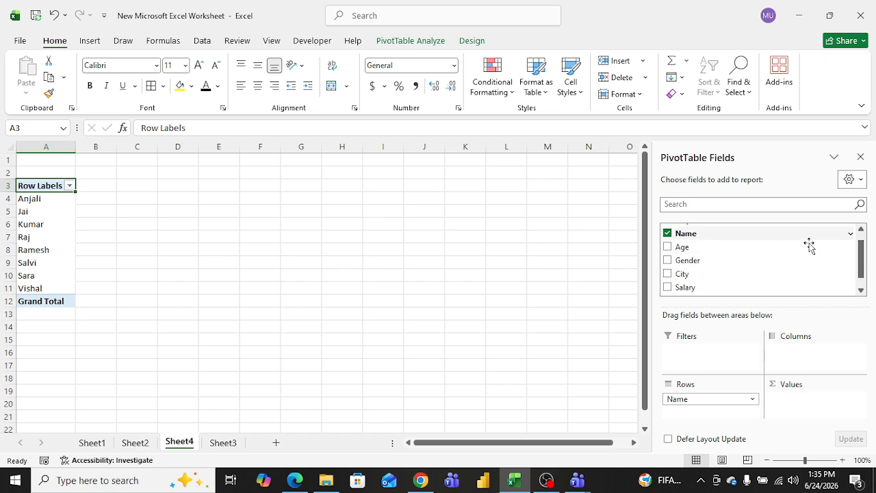
left_click_drag(862, 266, 862, 274)
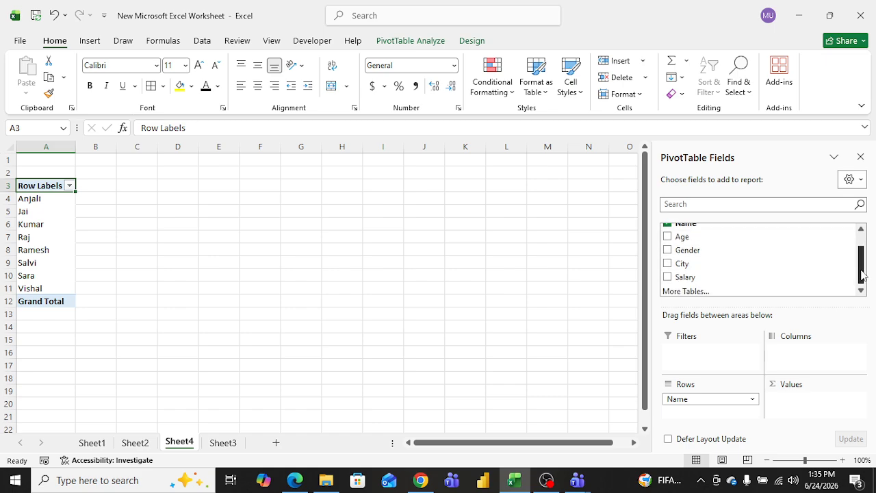
left_click(667, 277)
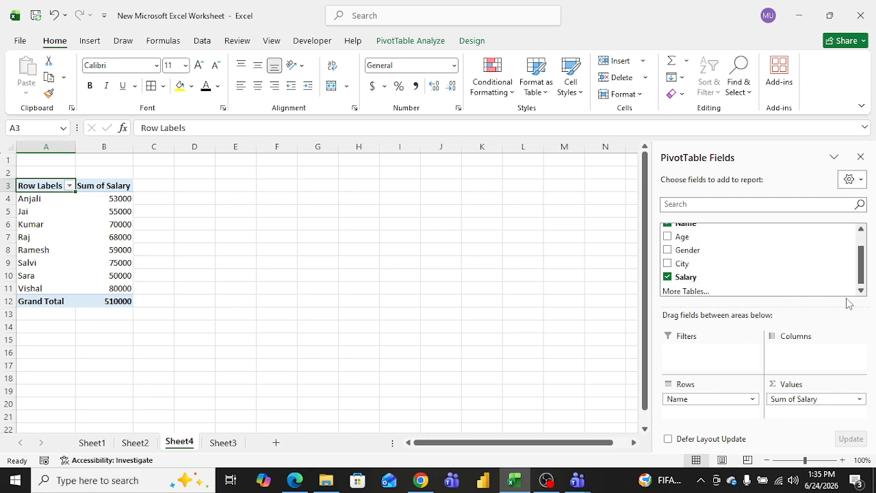
Step: Move the Name field from the rows area into the PivotTable columns
left_click_drag(861, 276, 861, 263)
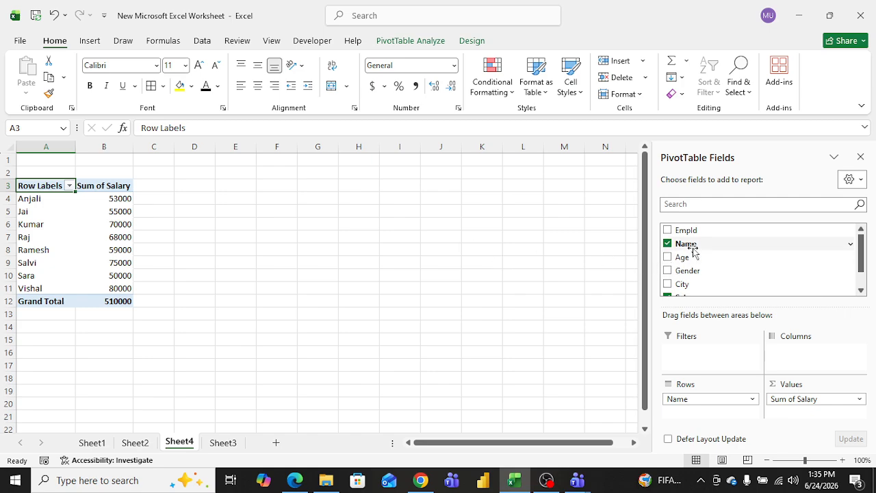
left_click_drag(692, 250, 804, 364)
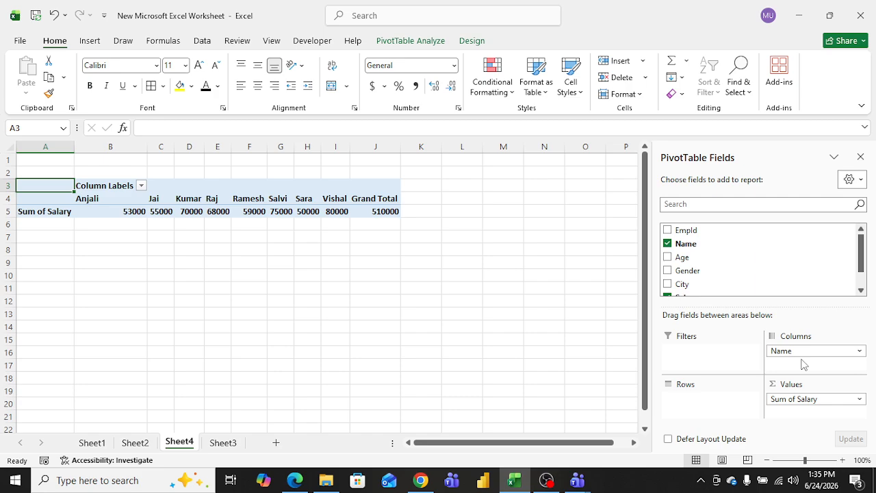
Step: Add Salary to the PivotTable columns, then uncheck Salary to remove it from the PivotTable
left_click_drag(860, 250, 861, 259)
left_click_drag(689, 274, 797, 364)
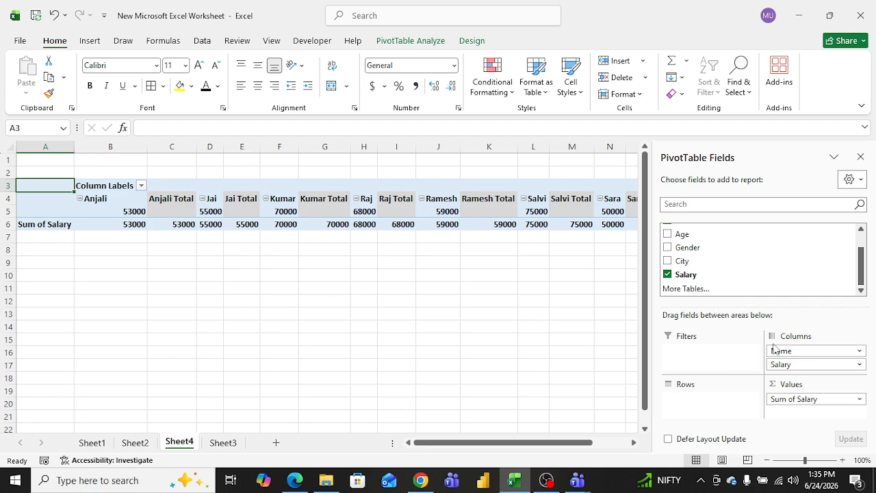
left_click(667, 274)
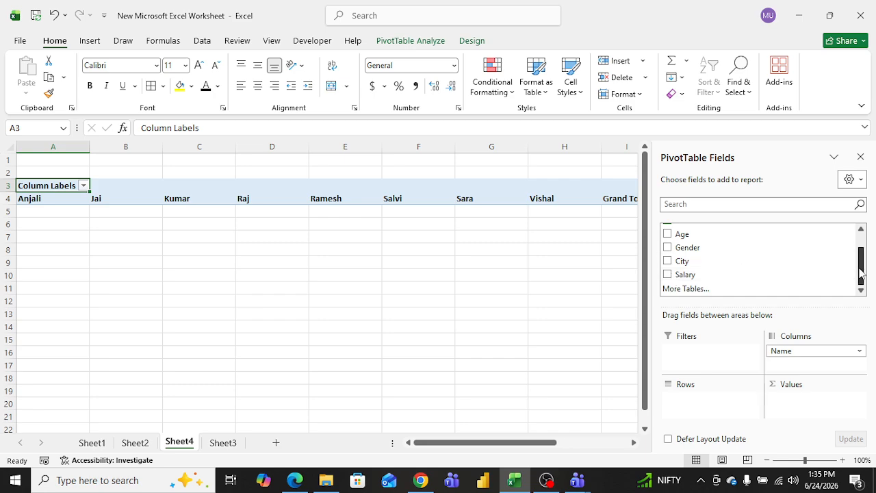
Step: Remove the Name field from the PivotTable and add it back so names appear as row labels
scroll(855, 260, "up", 1)
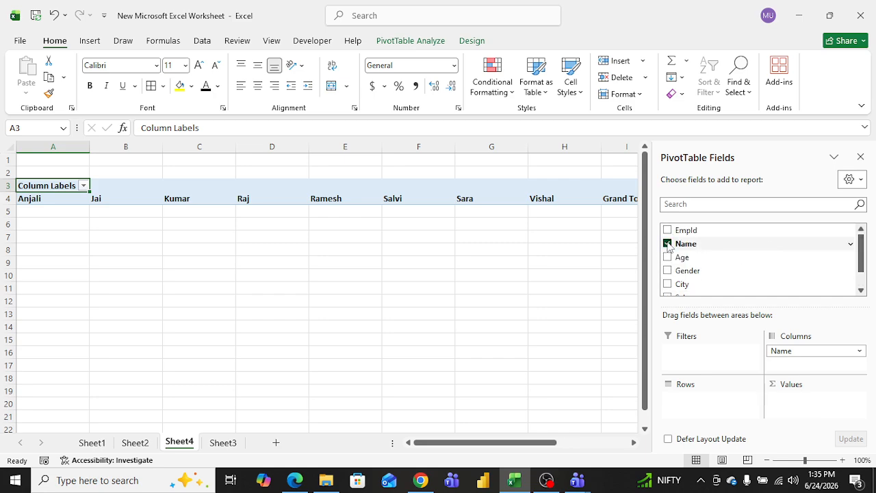
left_click(667, 243)
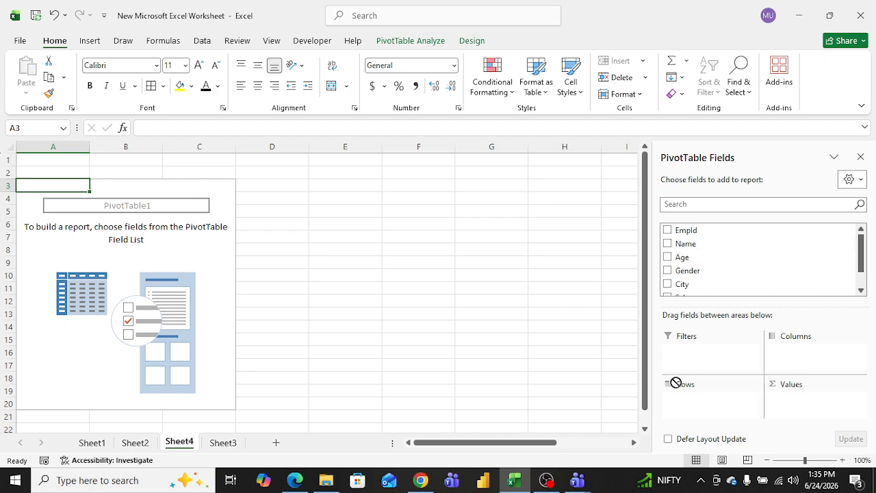
left_click(668, 245)
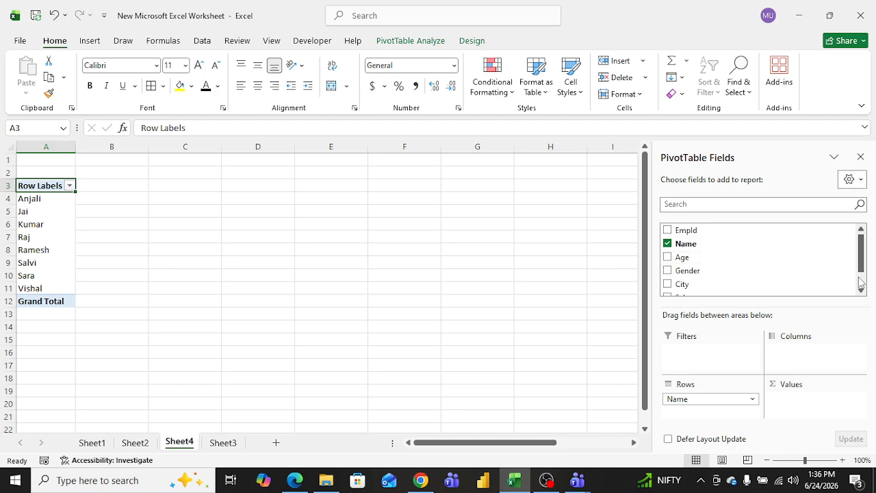
Step: Add the Salary field to the PivotTable values and select the salary amounts in B4:B11
scroll(860, 270, "down", 1)
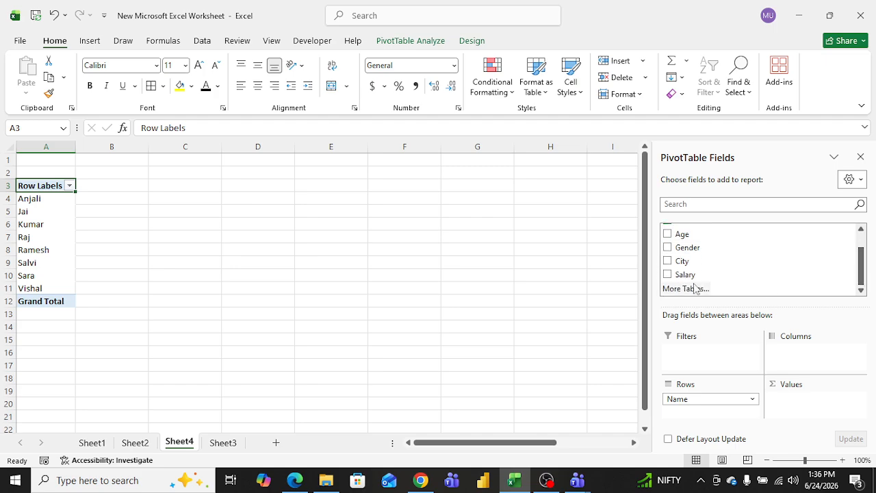
left_click(667, 274)
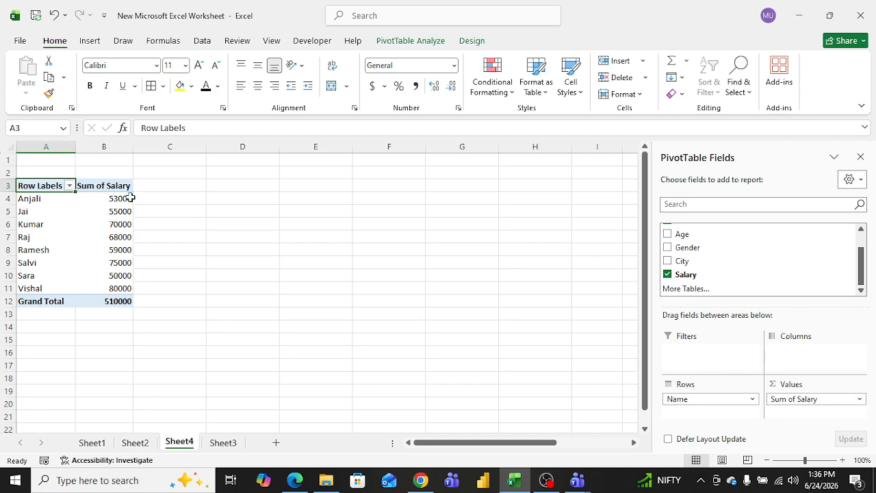
left_click_drag(121, 198, 119, 288)
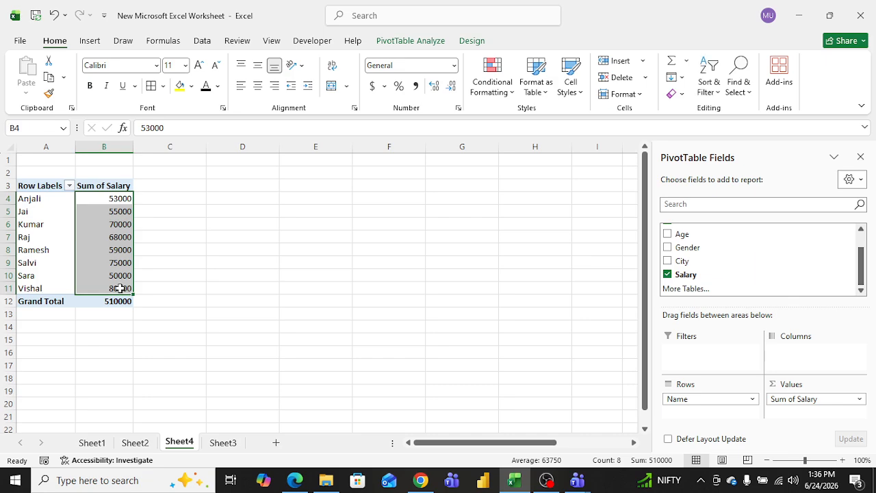
Step: Change the Salary value field's summary calculation from Sum to Average
left_click(860, 399)
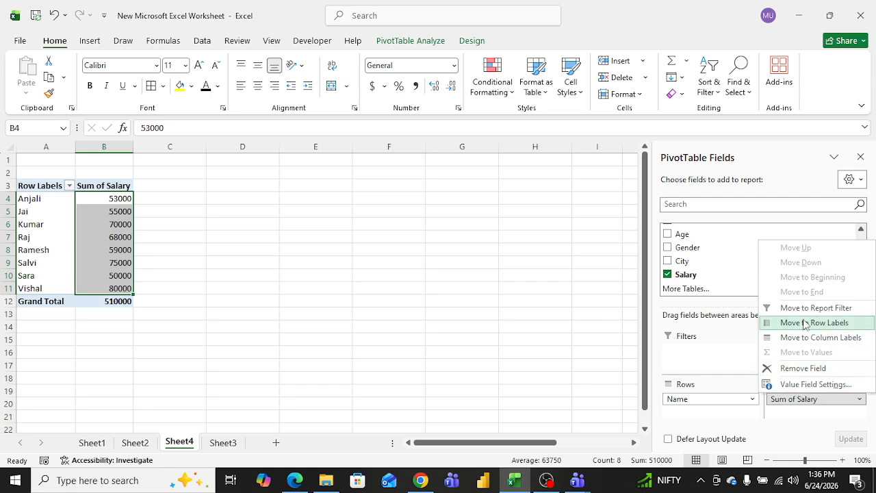
left_click(816, 384)
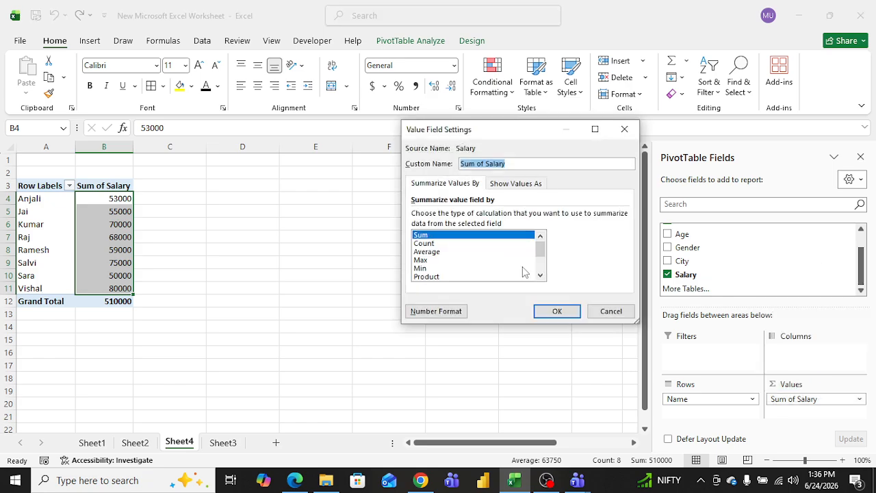
left_click(428, 252)
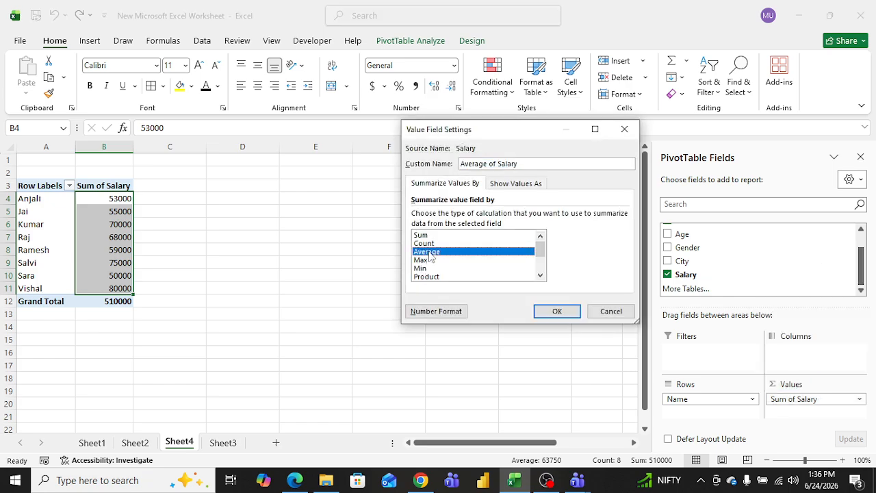
left_click(557, 311)
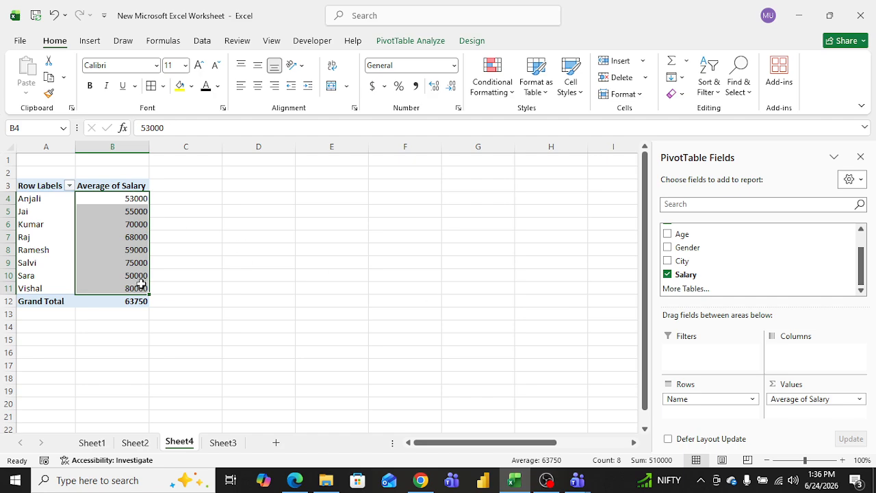
mouse_move(141, 284)
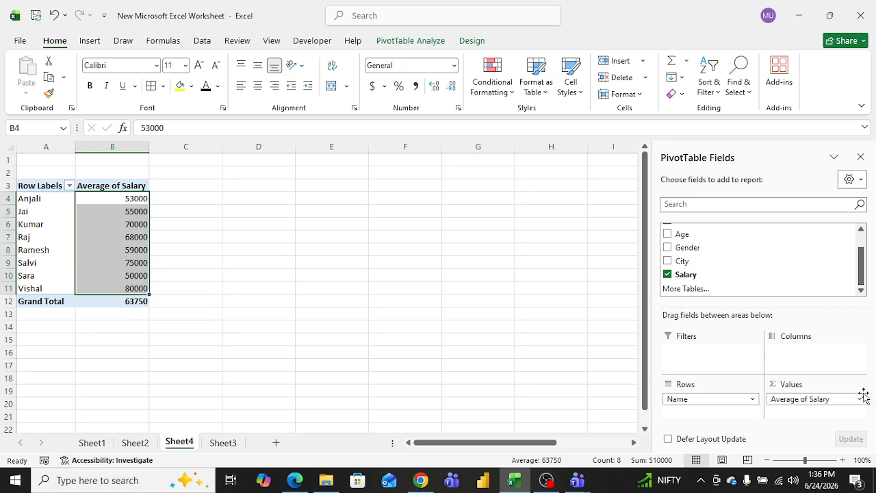